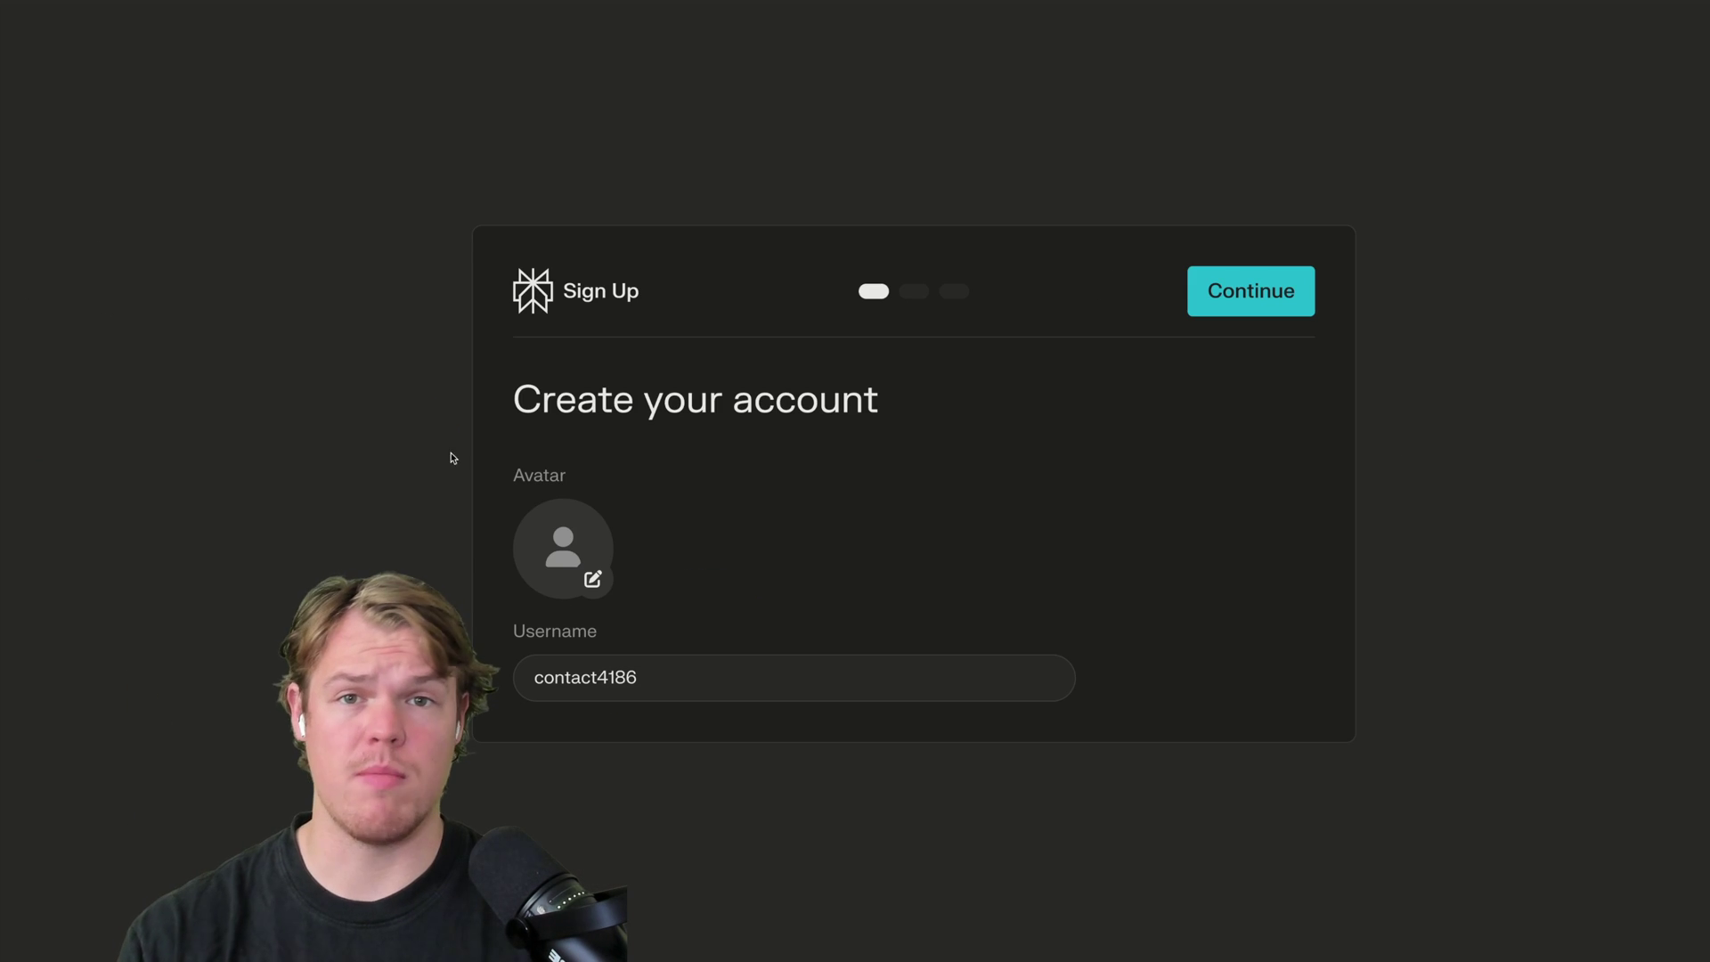
Replace the username with a new one, editing it again after the 'already exists' error.
left_click(679, 677)
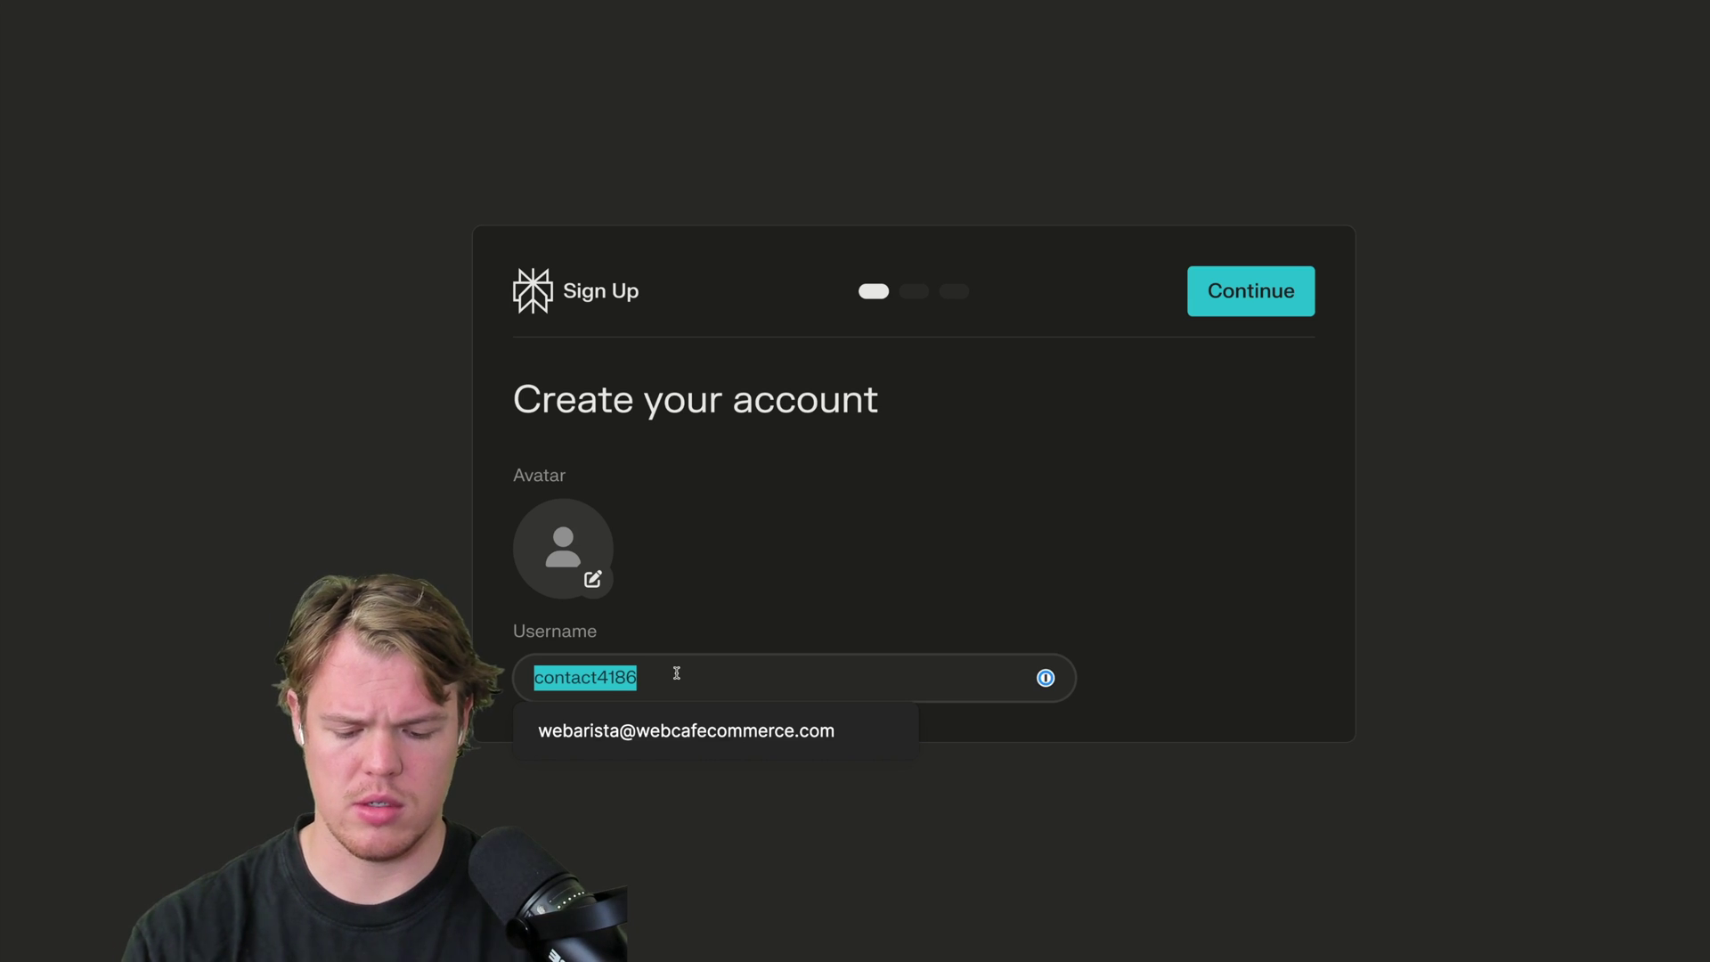
type("Corbin")
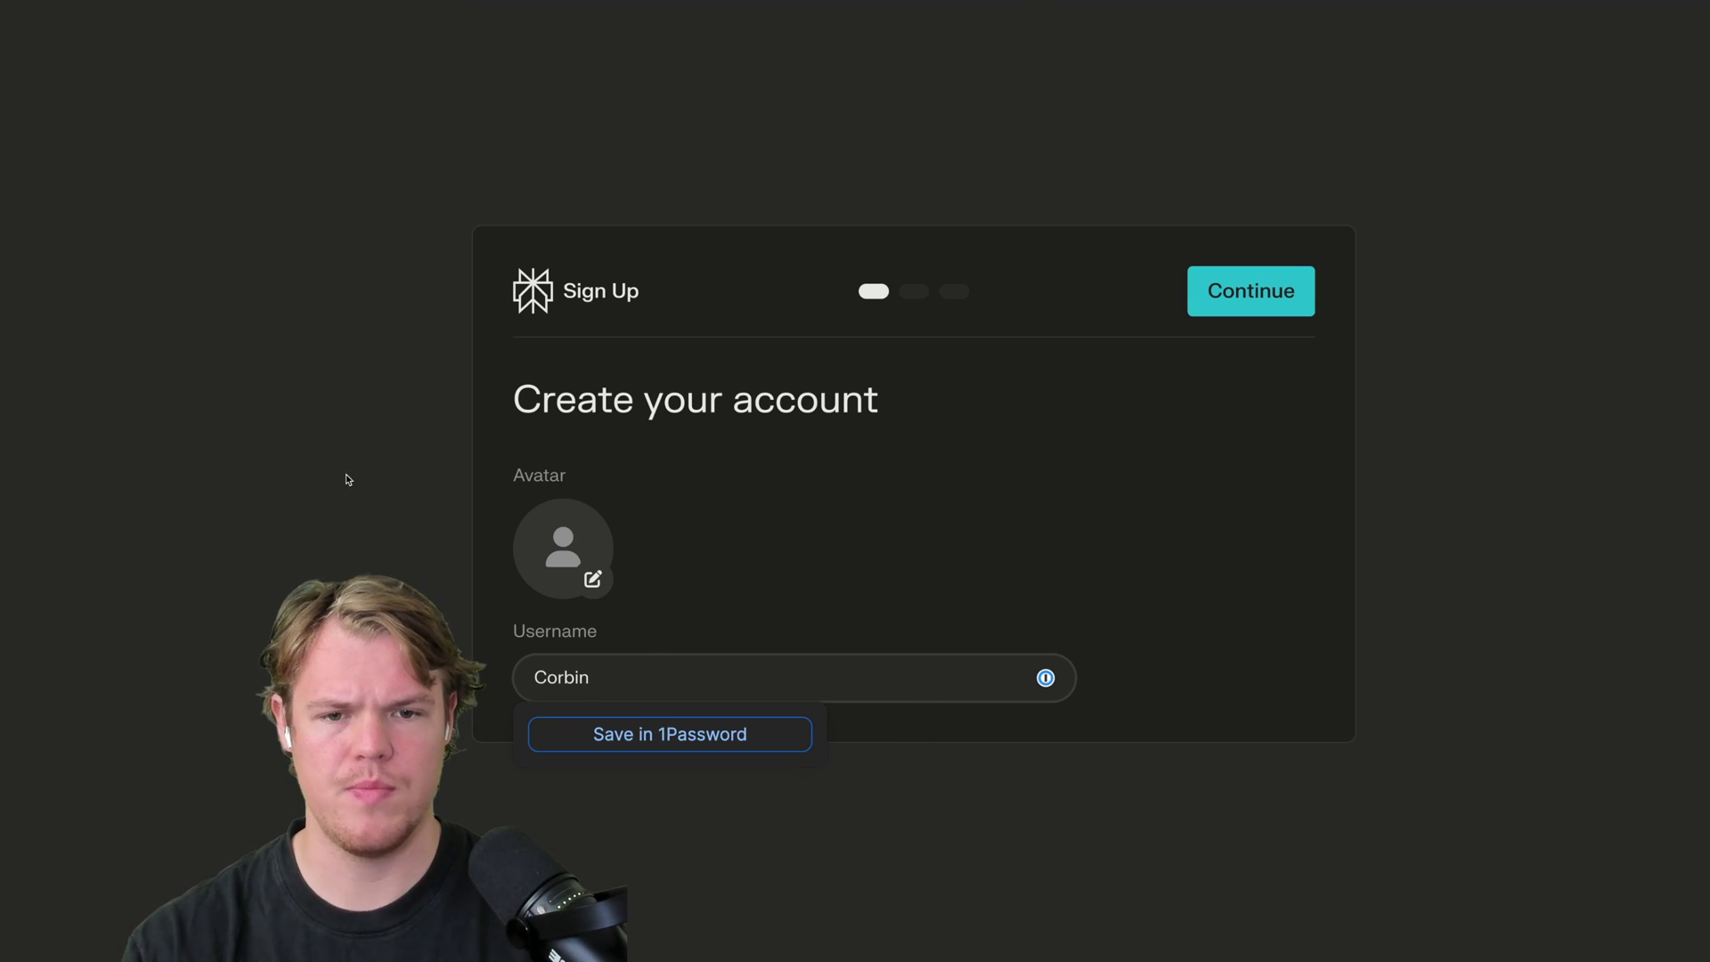
left_click(353, 479)
left_click(1226, 303)
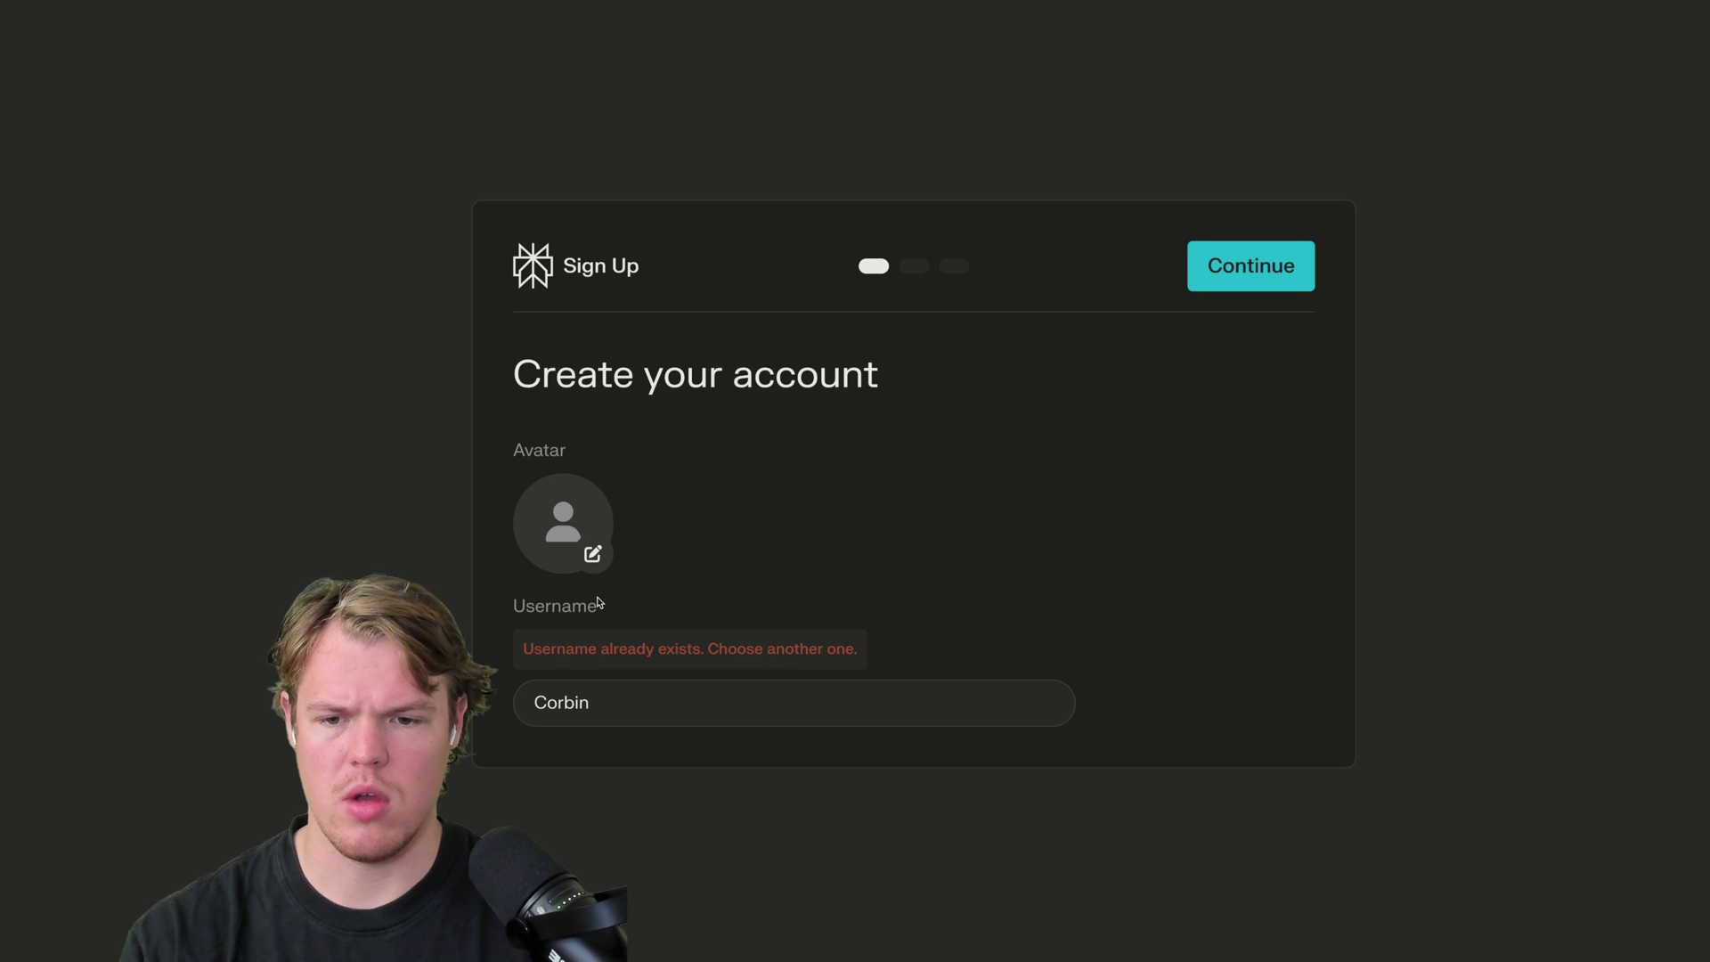
left_click(654, 689)
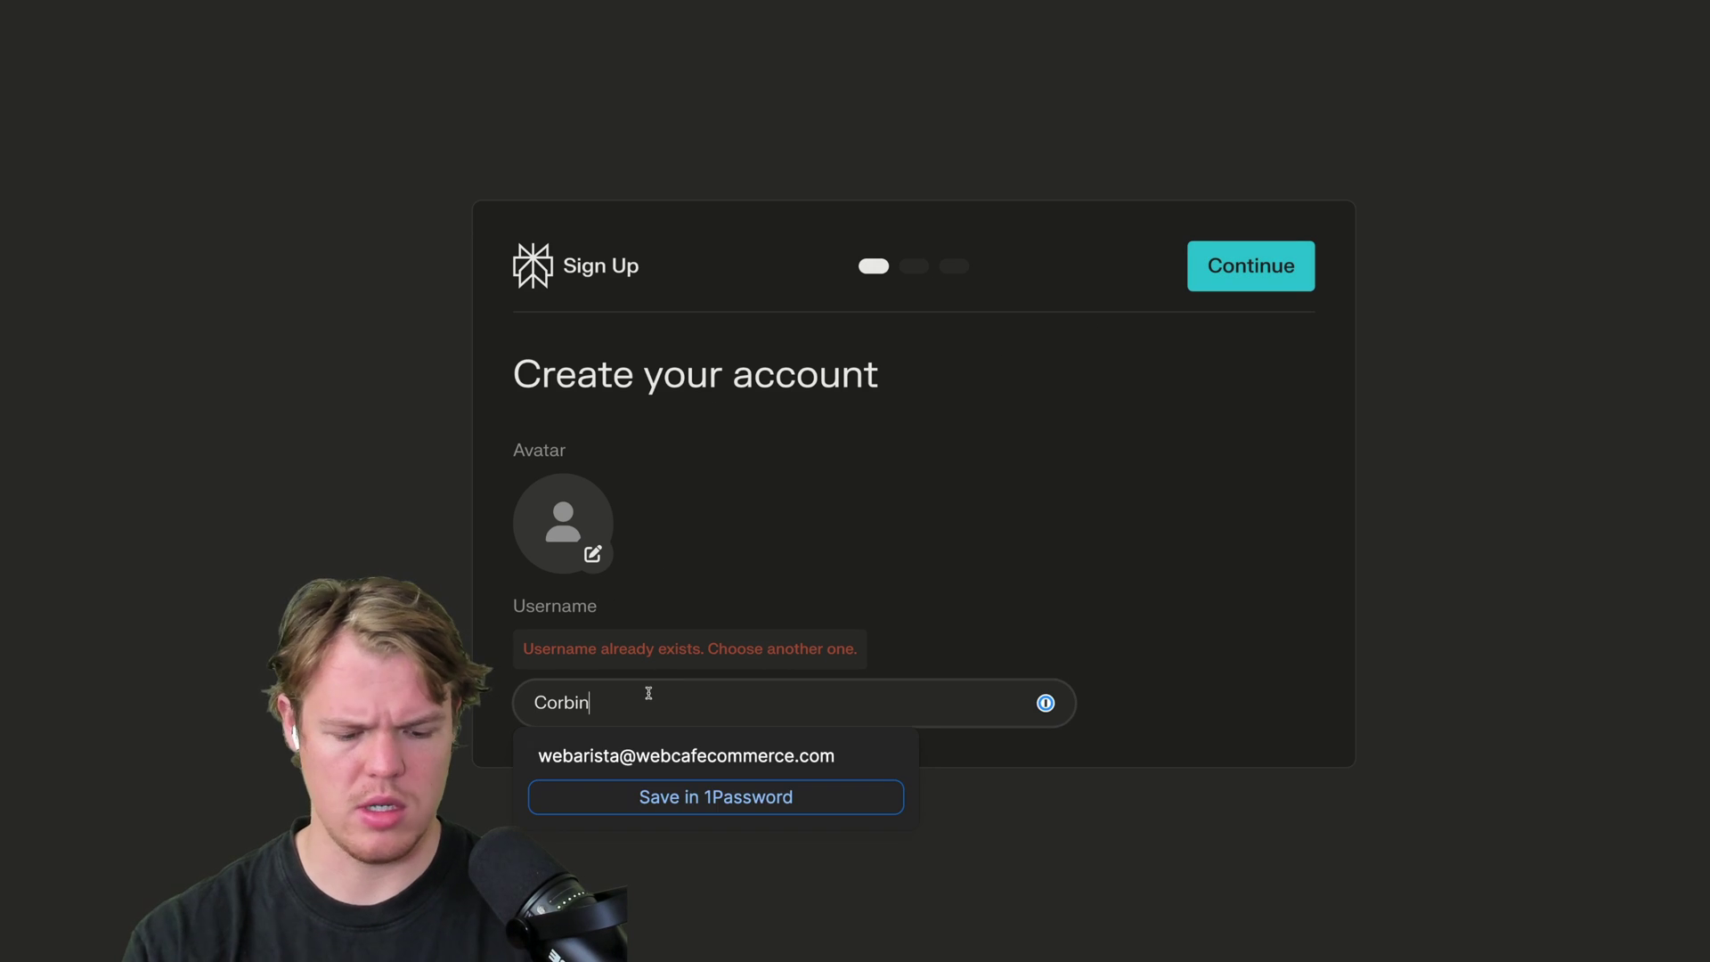
type("AI")
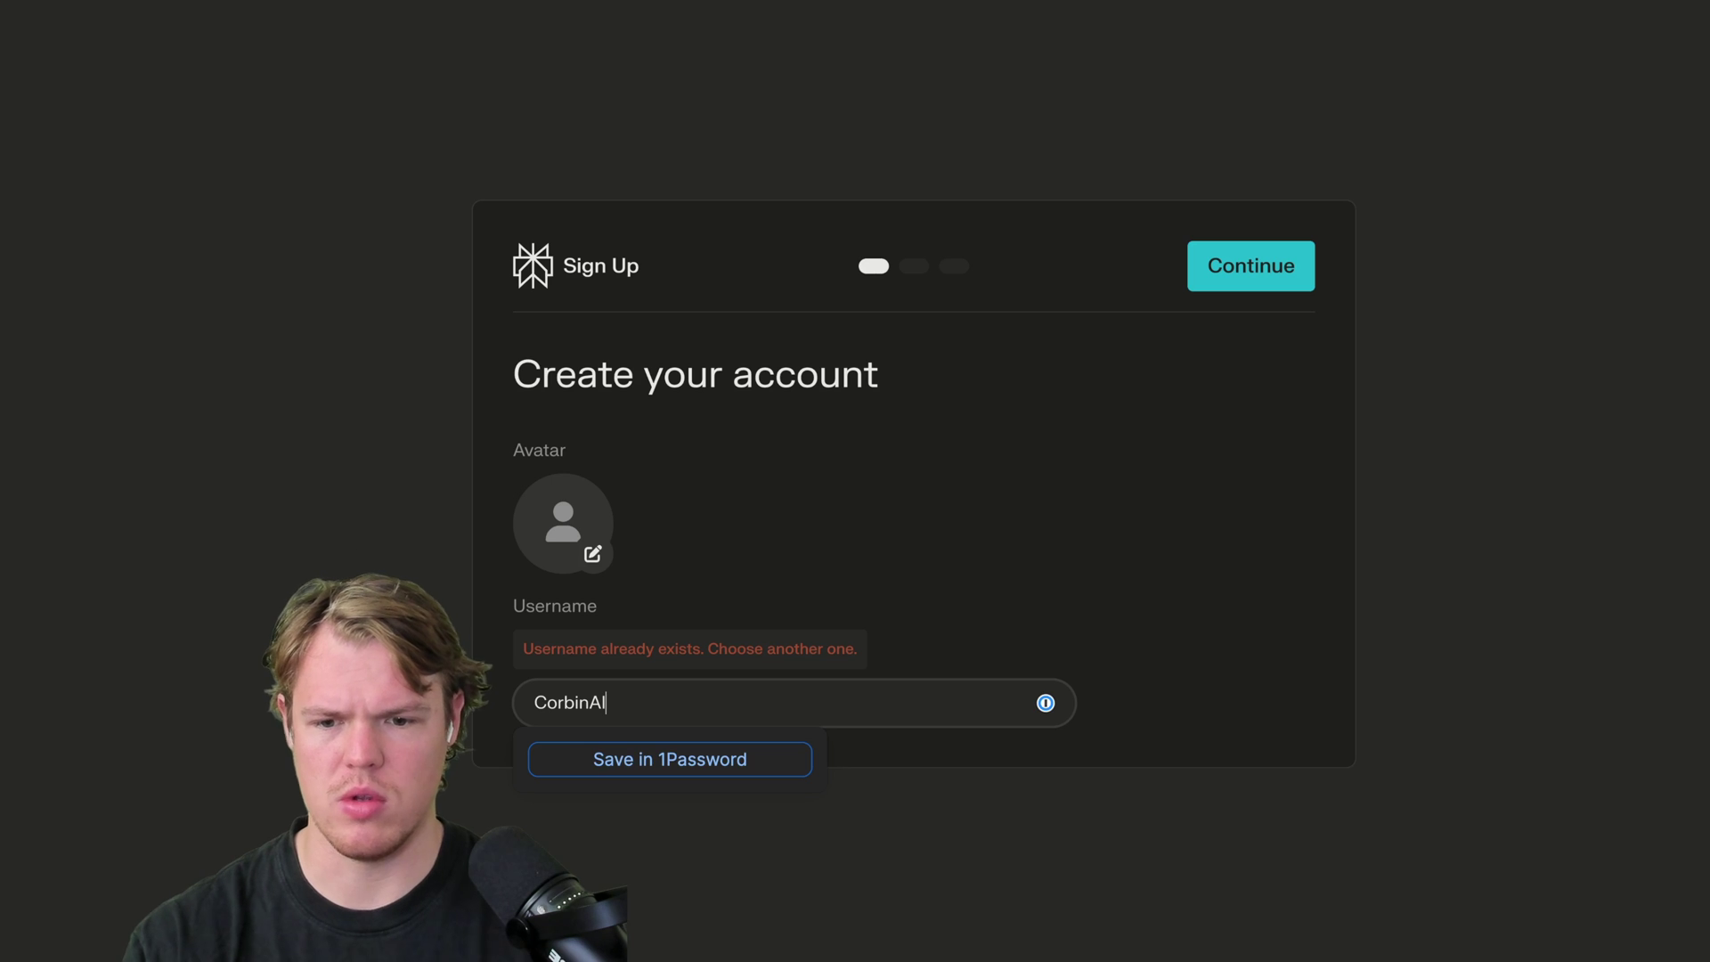
left_click(241, 456)
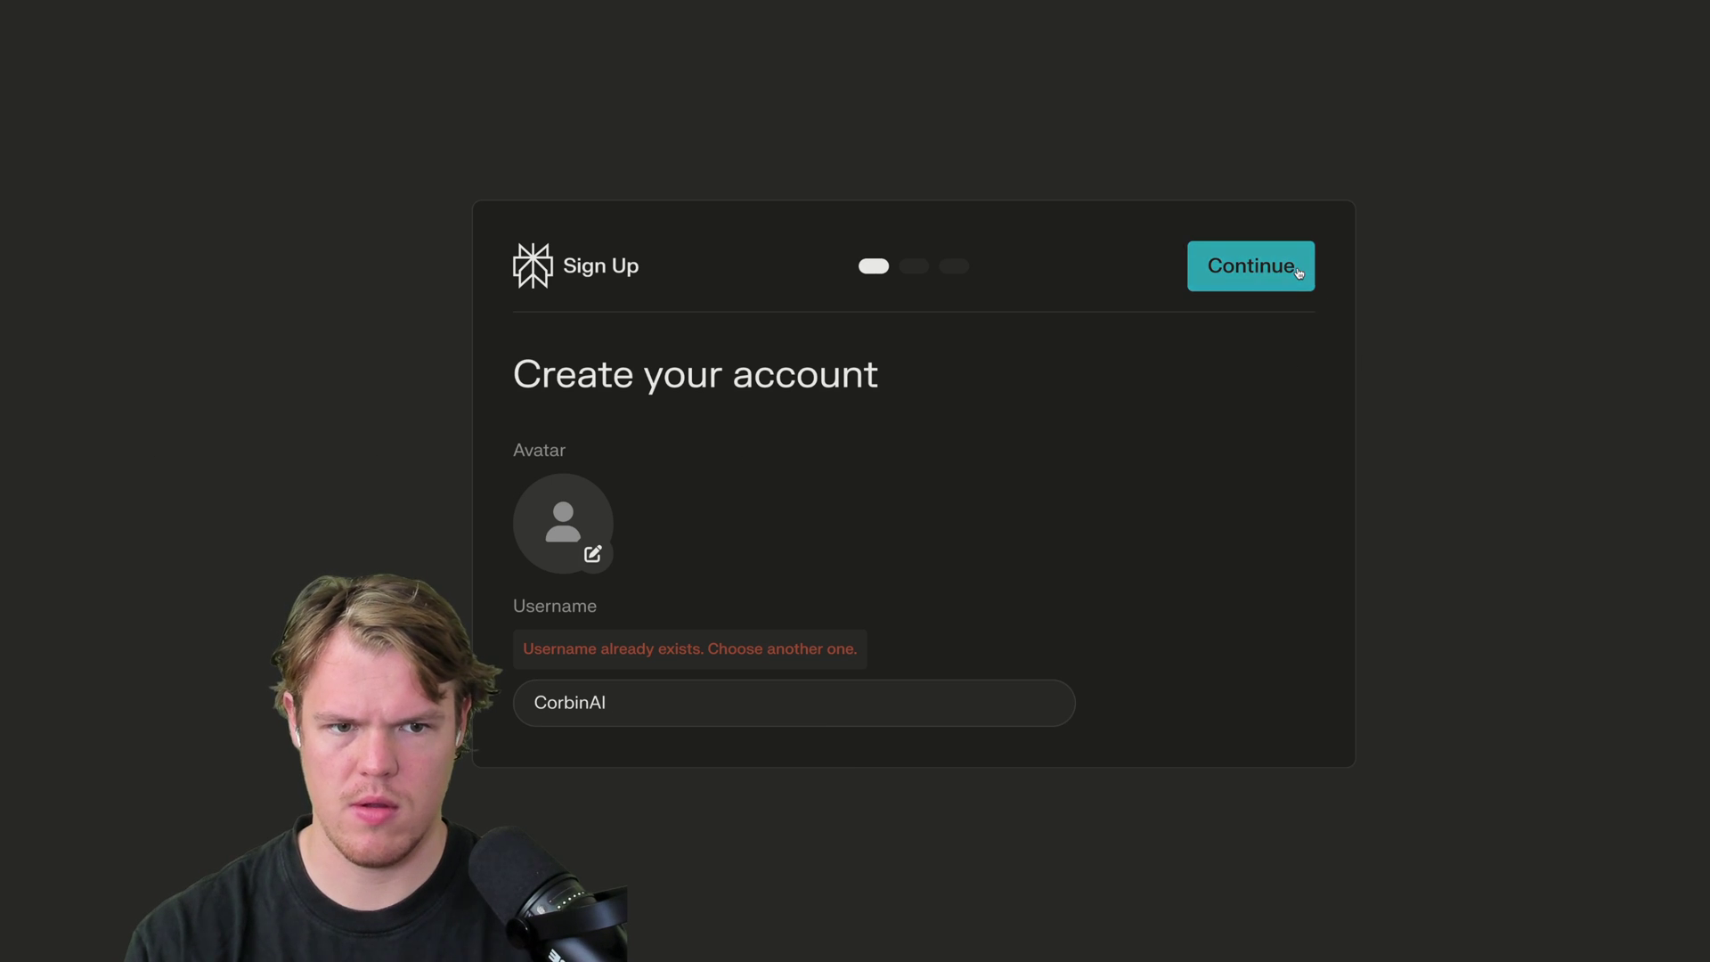
left_click(1299, 279)
Skip the Try Pro offer and finish sign-up.
scroll(748, 255, "down", 2)
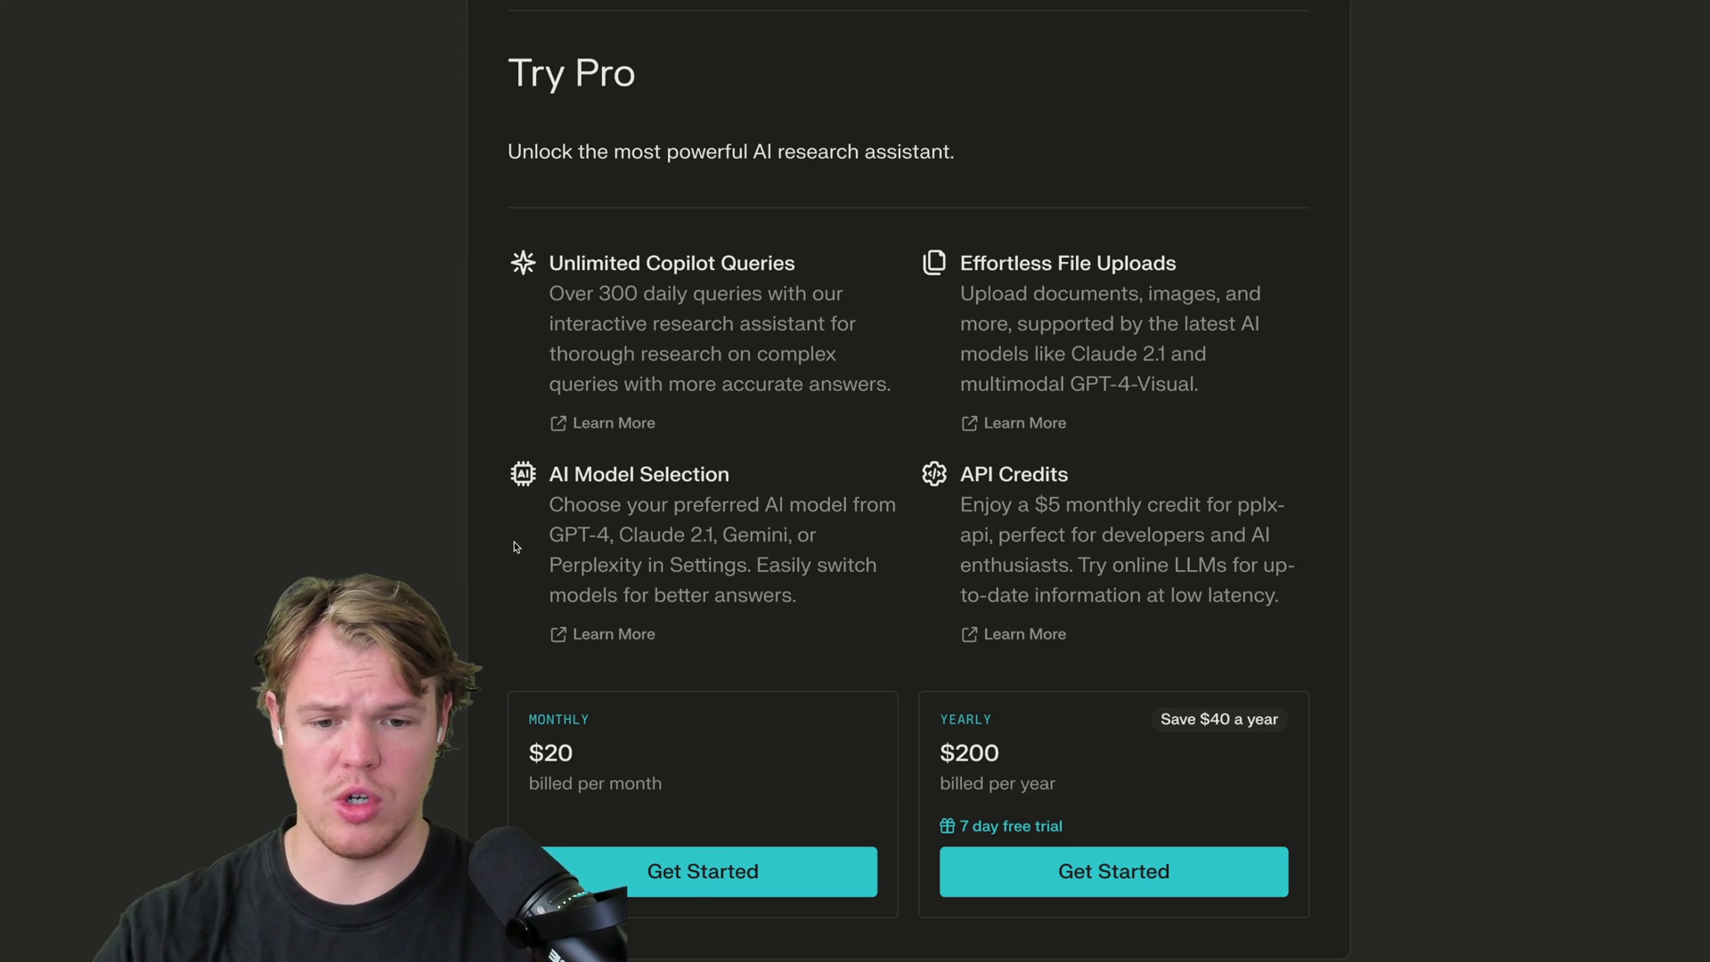
scroll(931, 456, "up", 2)
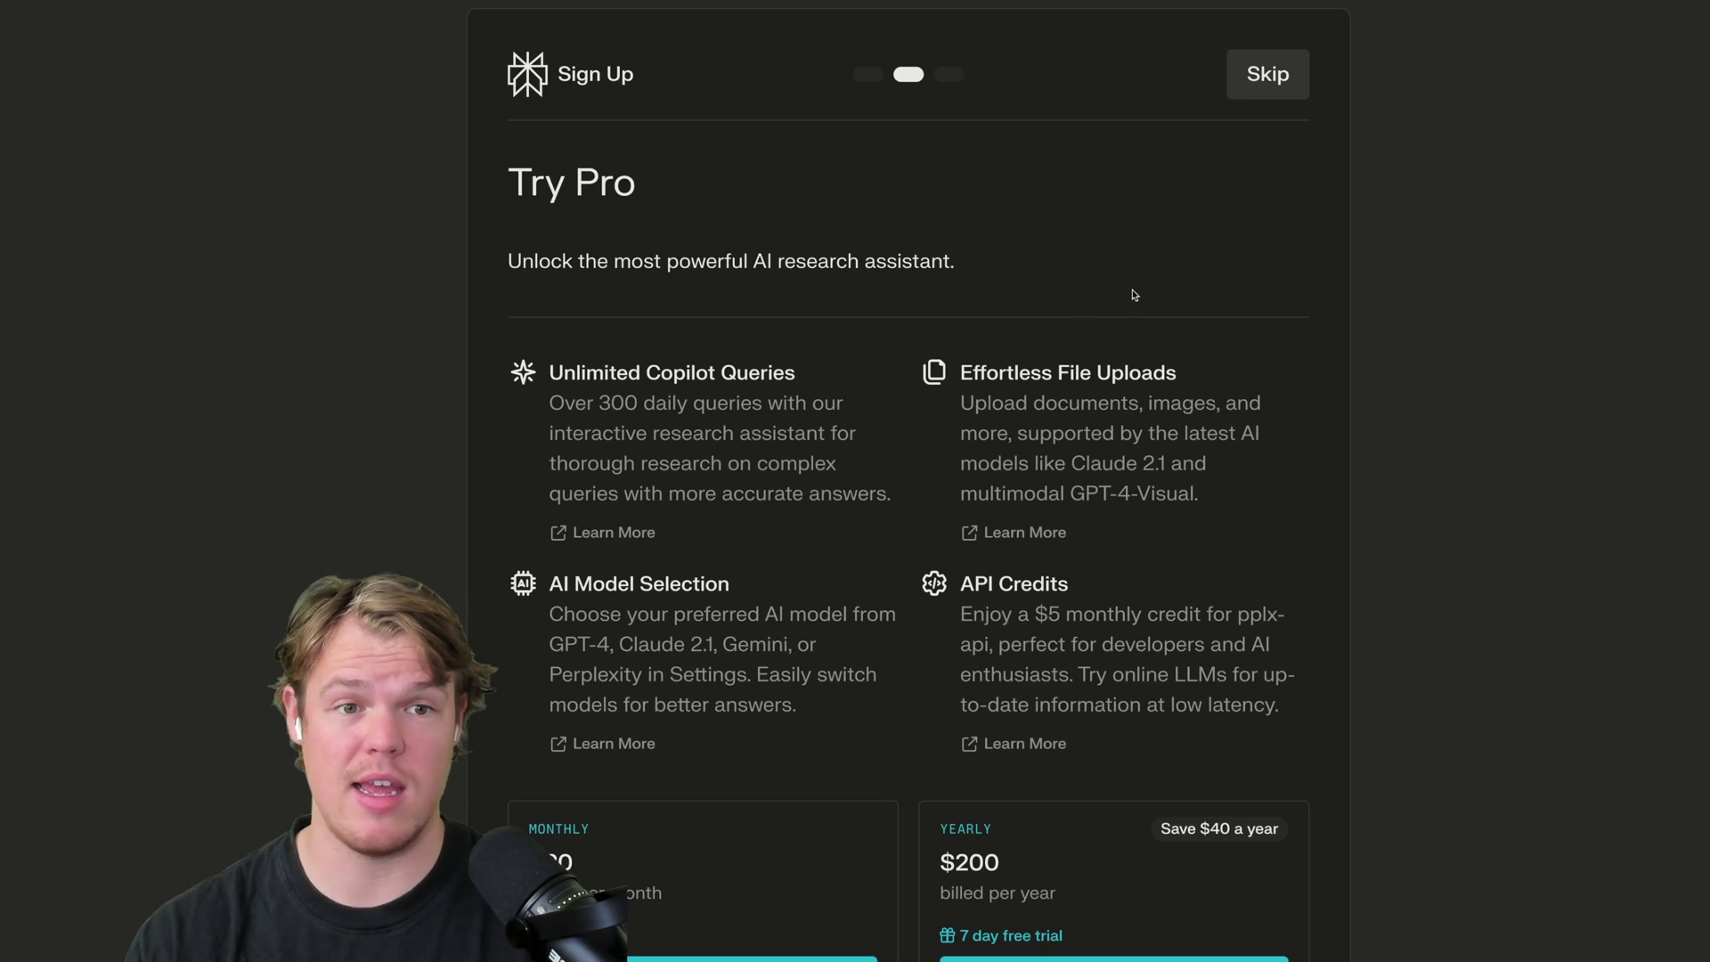
left_click(1261, 102)
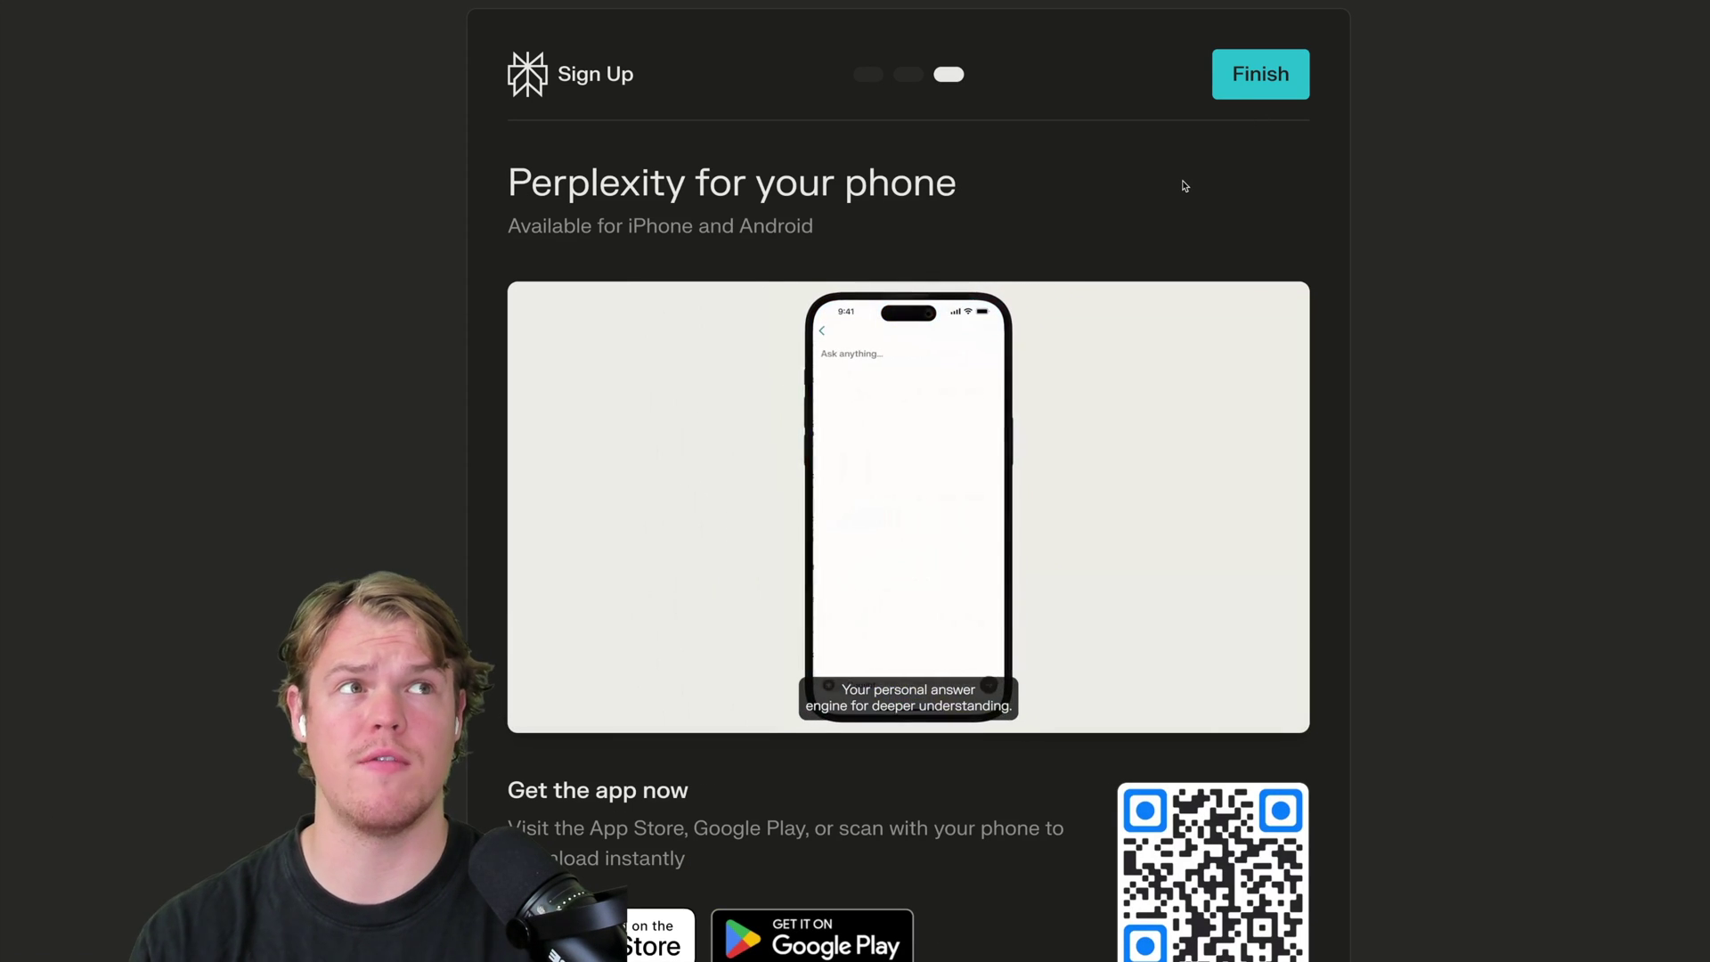
scroll(419, 314, "down", 1)
scroll(419, 314, "down", 1)
scroll(935, 225, "up", 1)
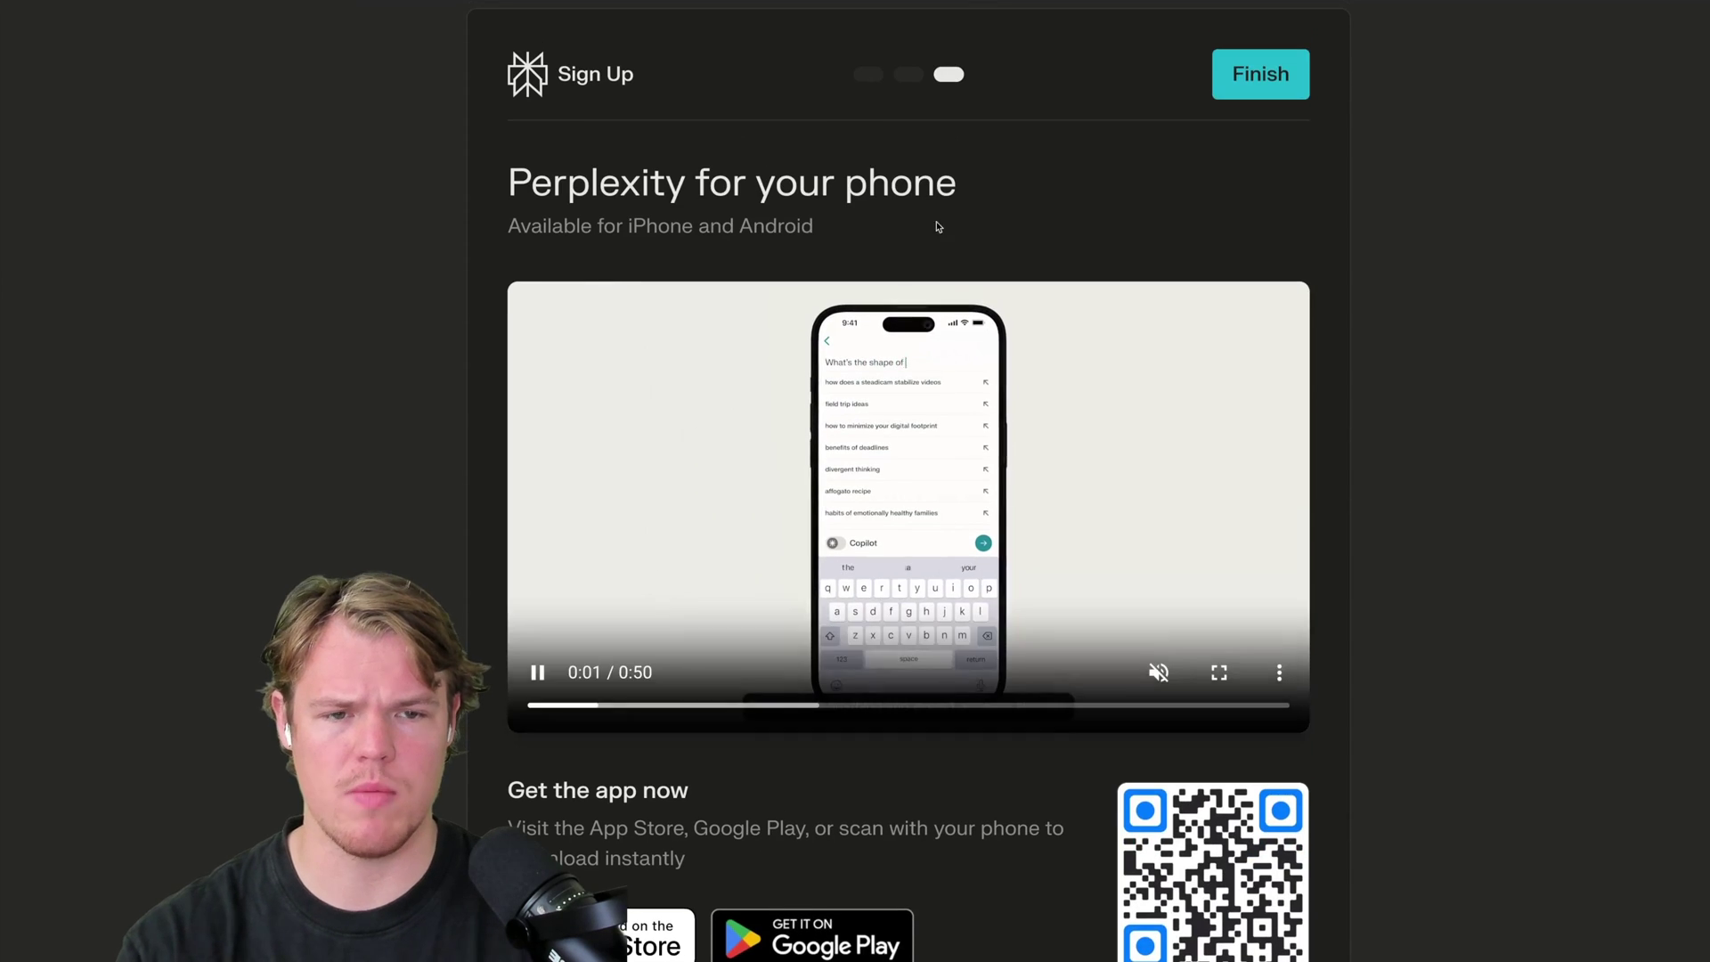
left_click(1260, 71)
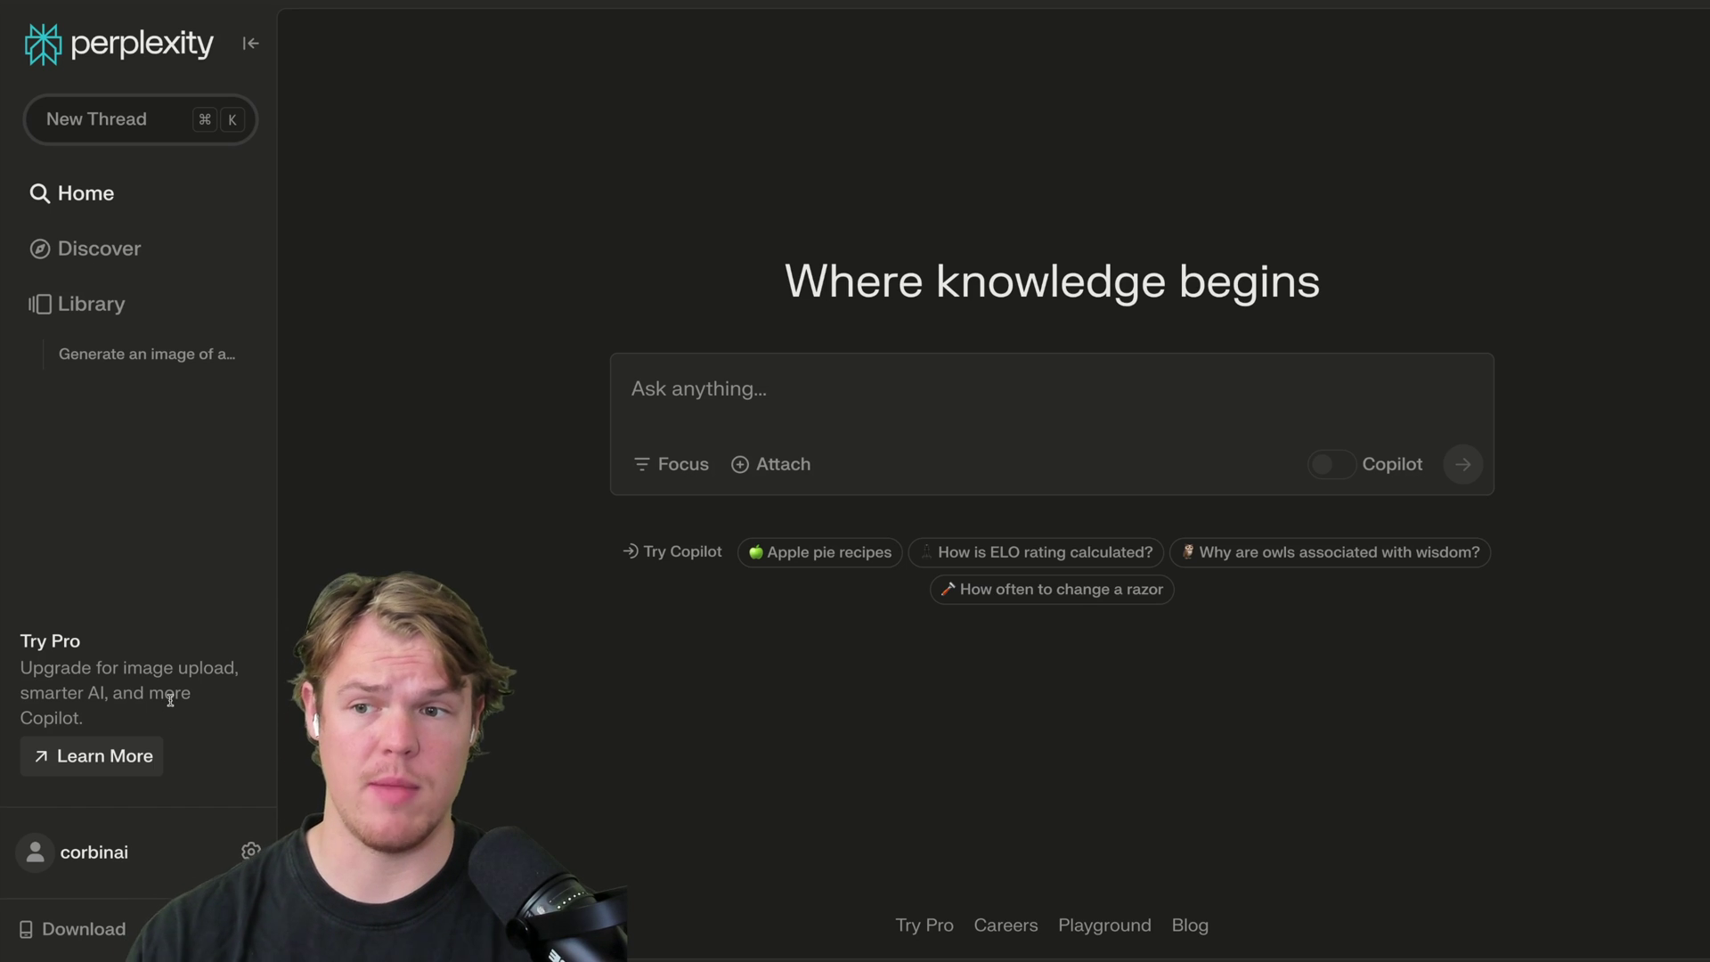
Upgrade the account to Pro and dismiss the subscription confirmation.
left_click(132, 758)
scroll(550, 710, "down", 2)
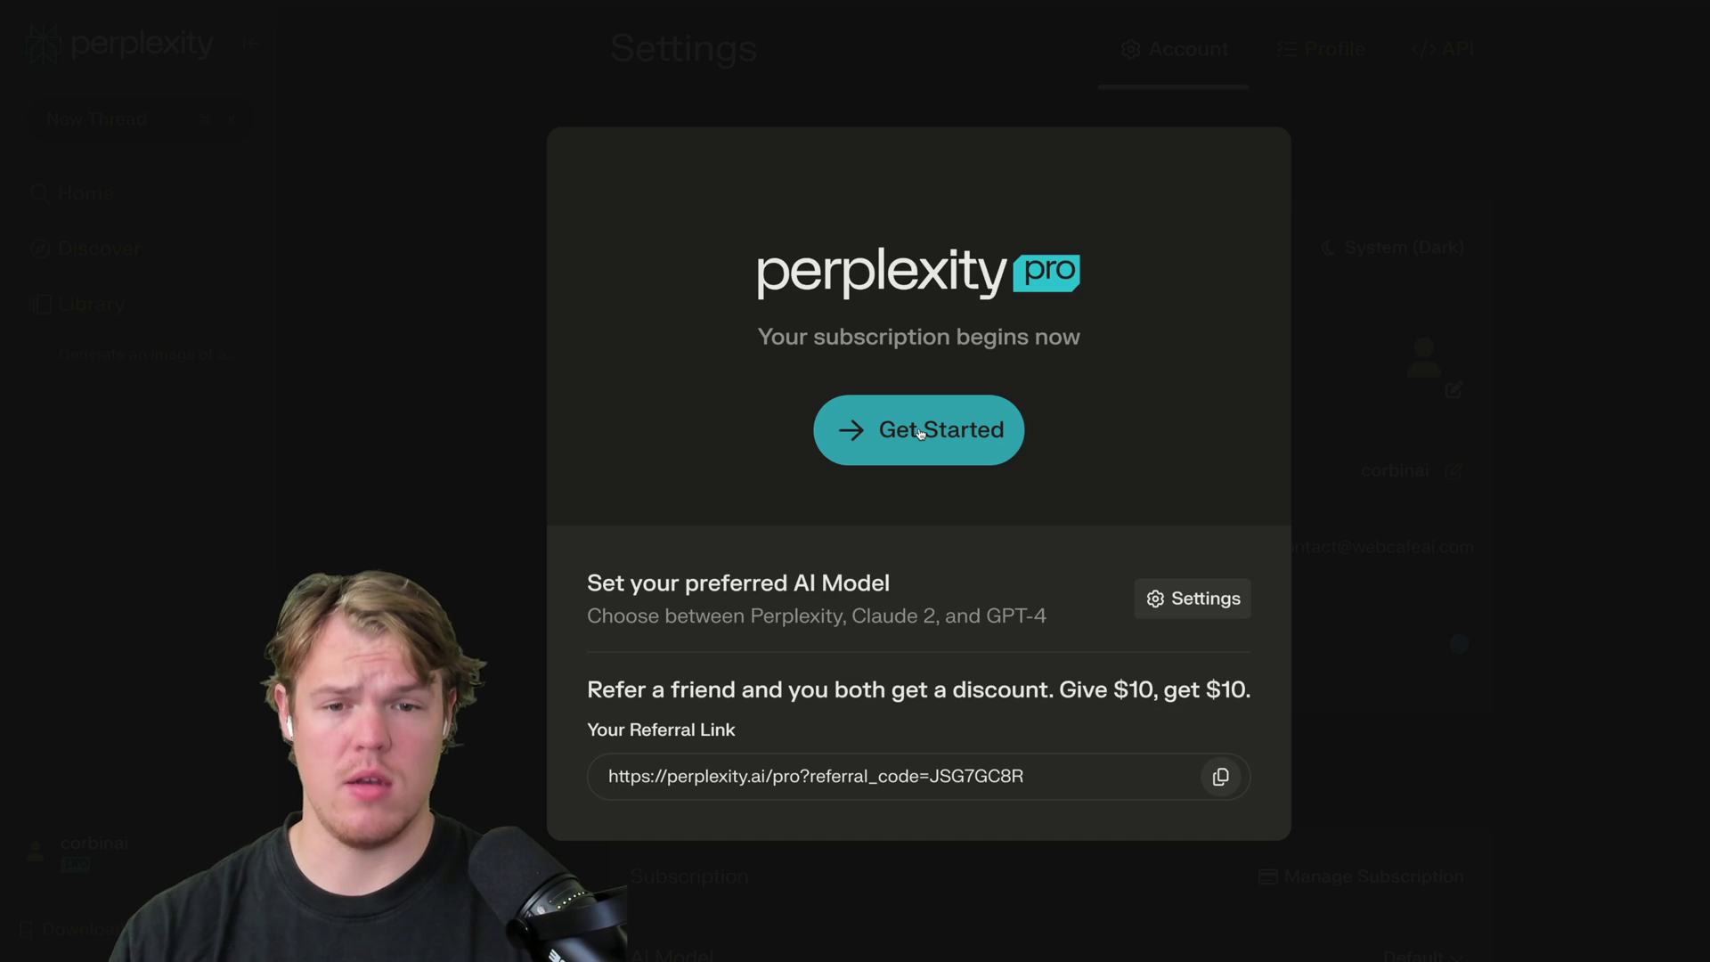
left_click(920, 432)
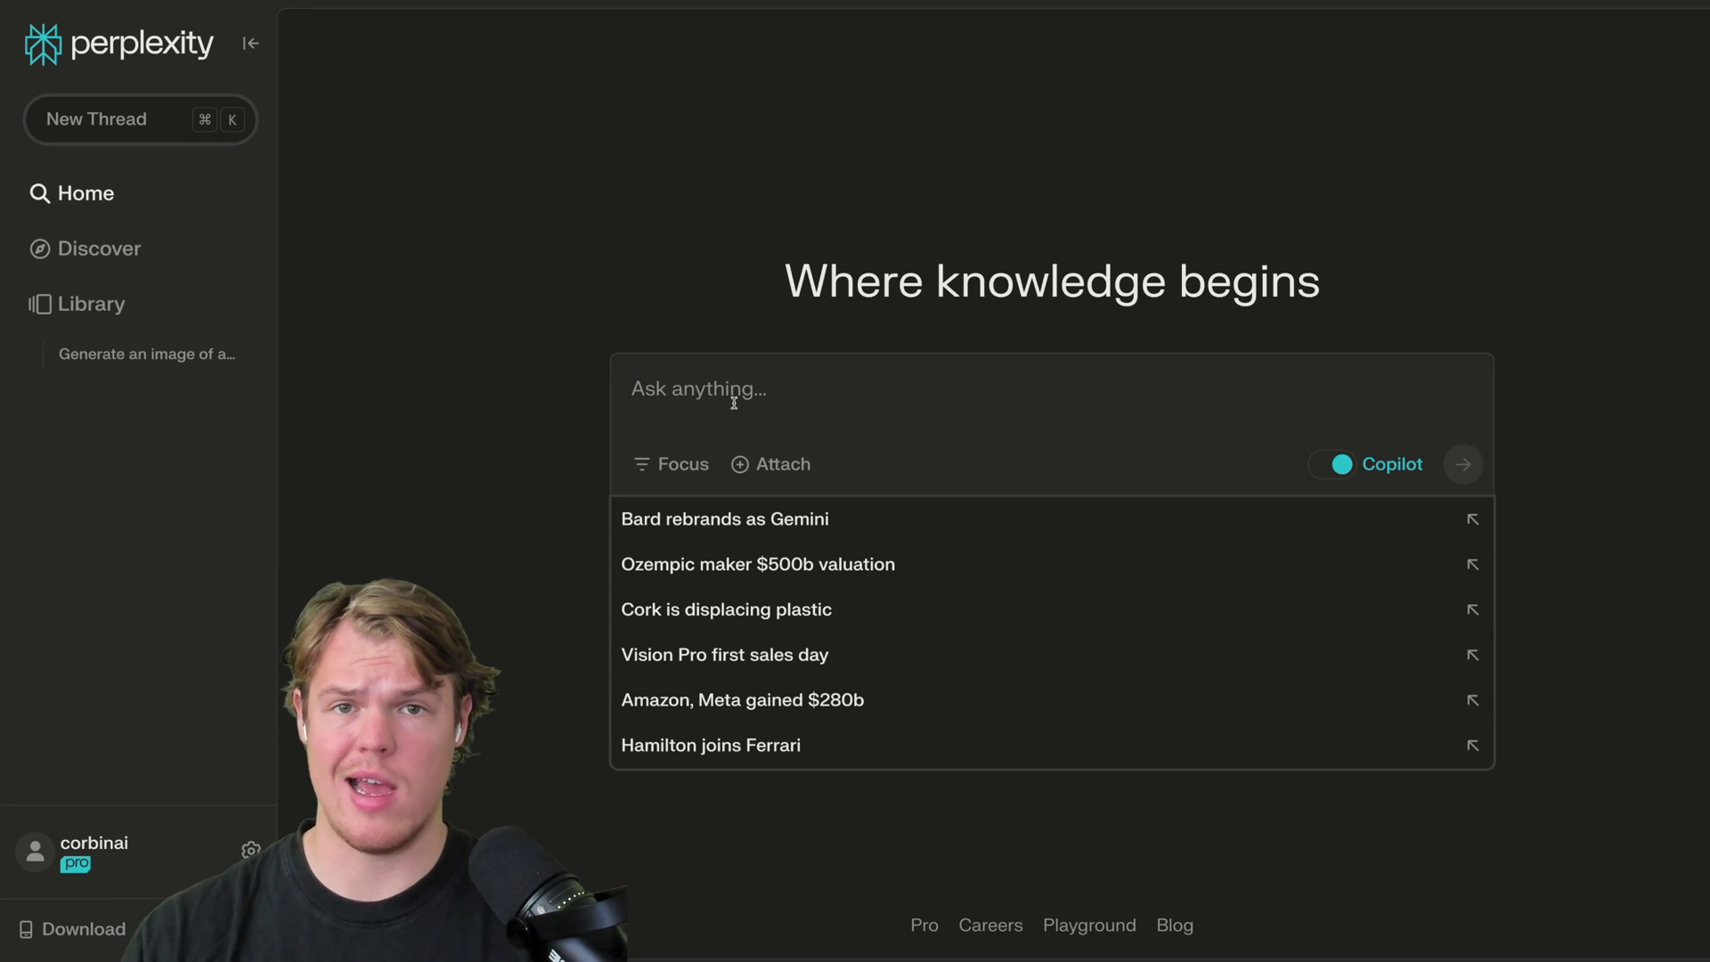
Ask 'generate an image of a dolphin on a surfboard'.
type("generate an")
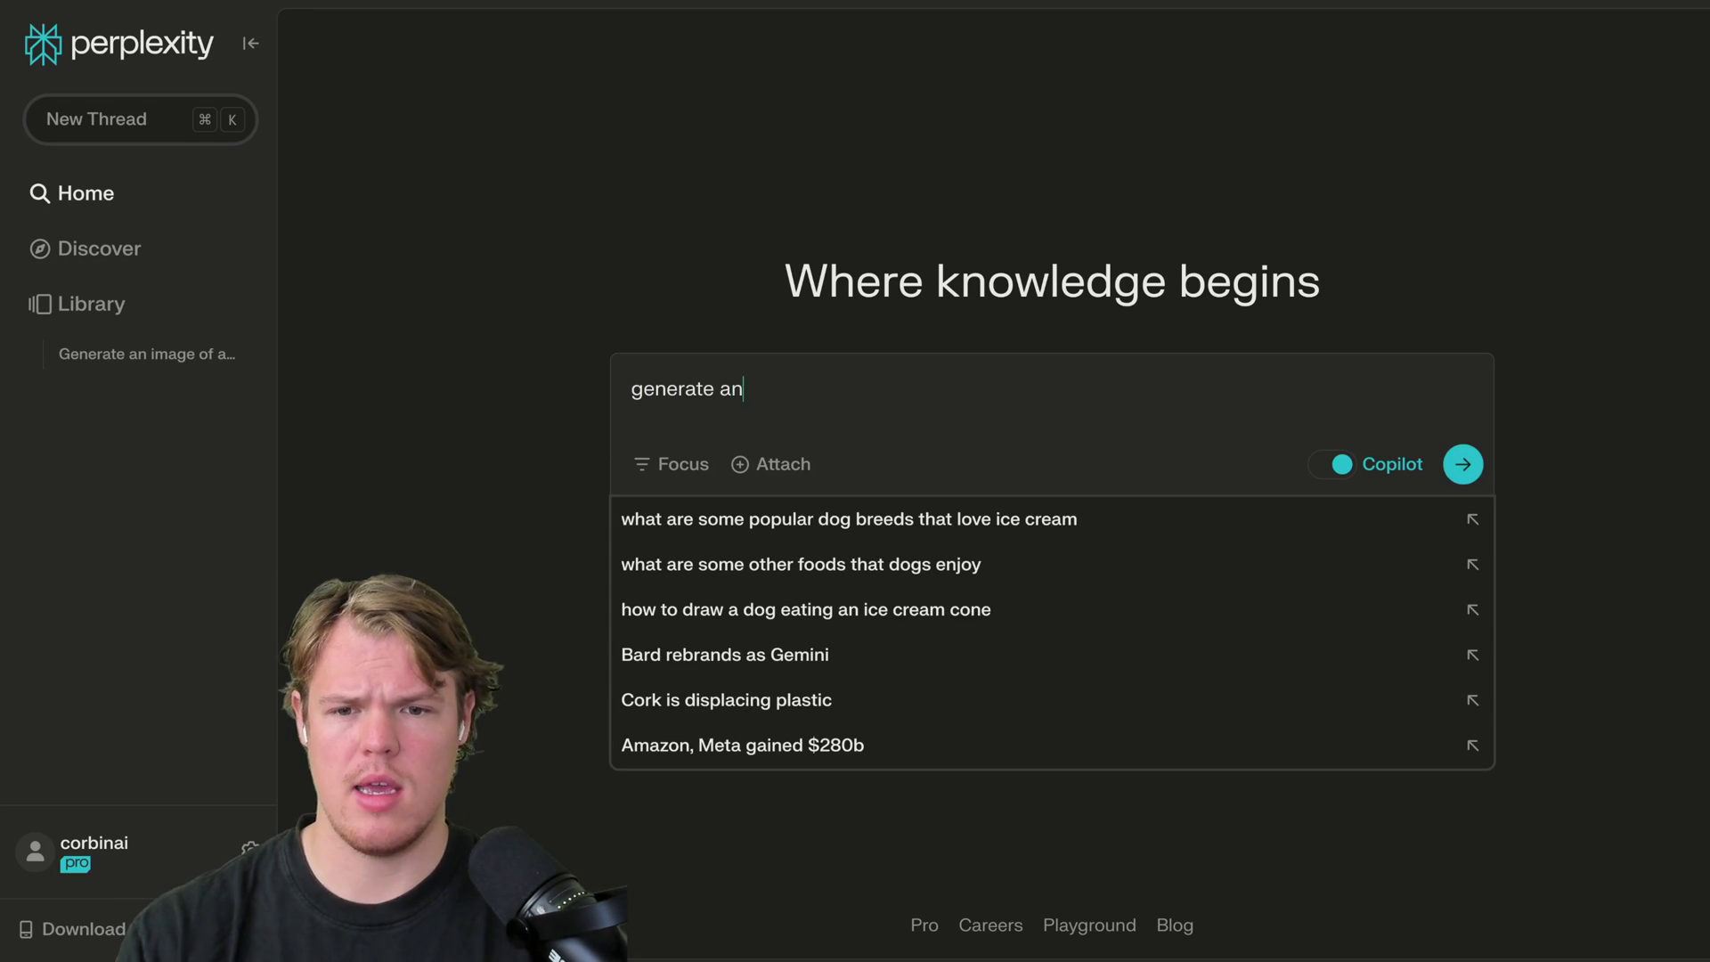
type(" inage of a")
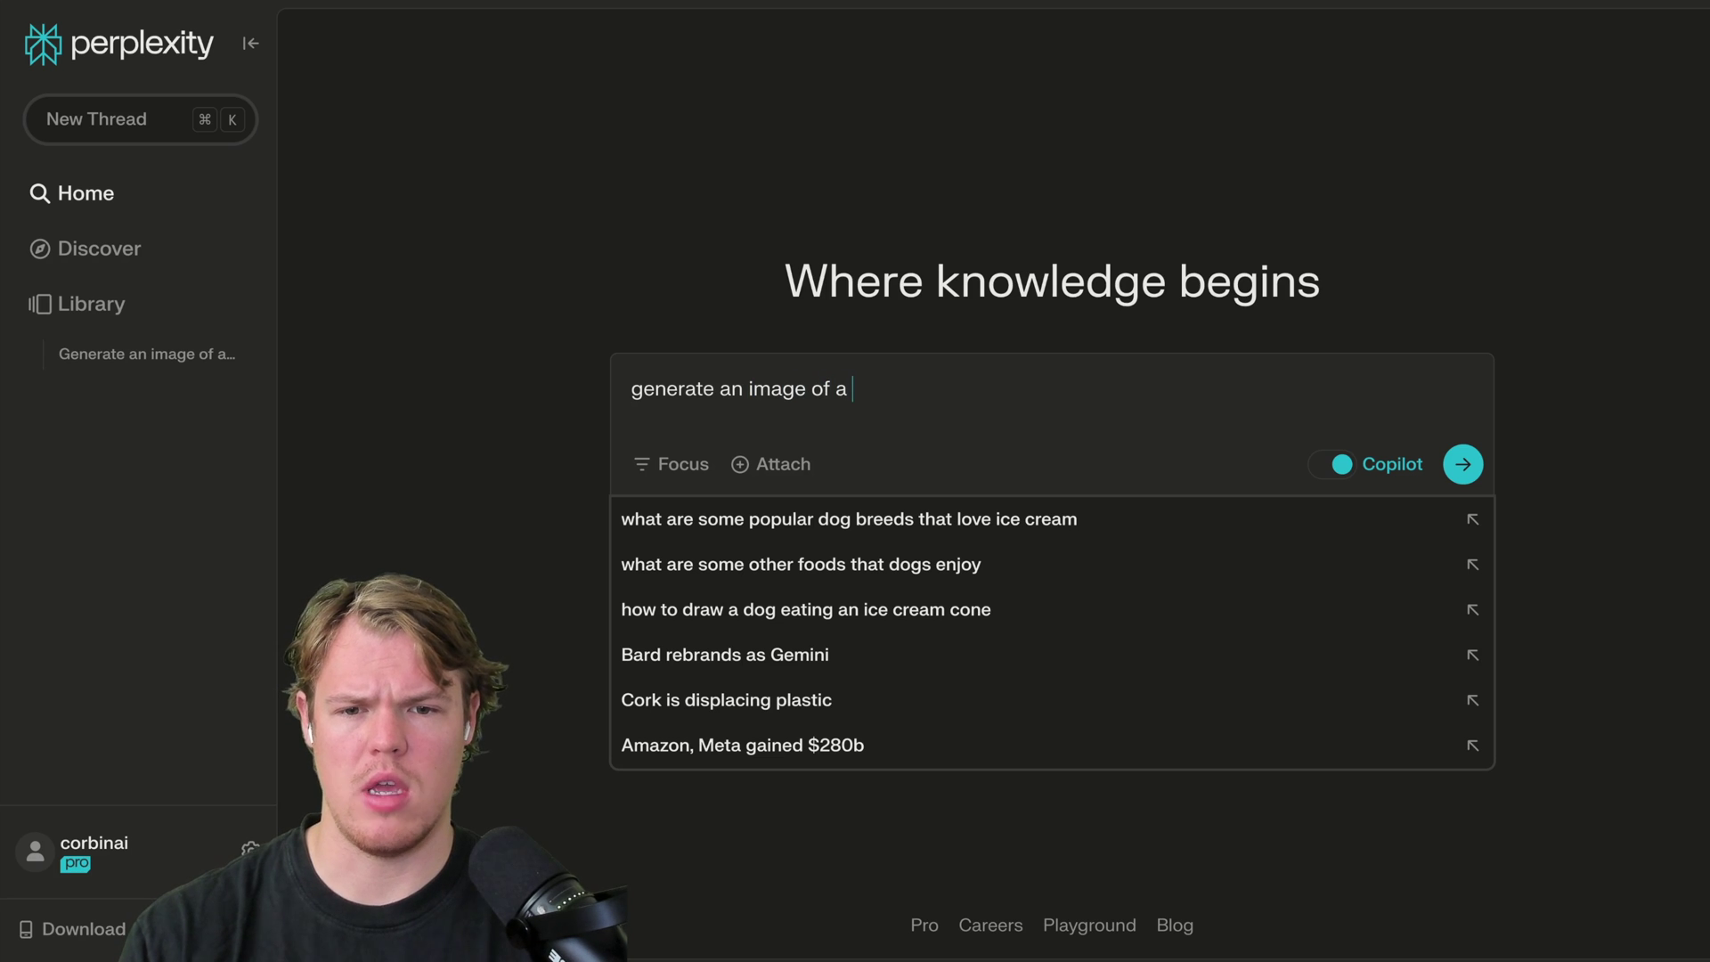
type(" dolpho")
type("n ")
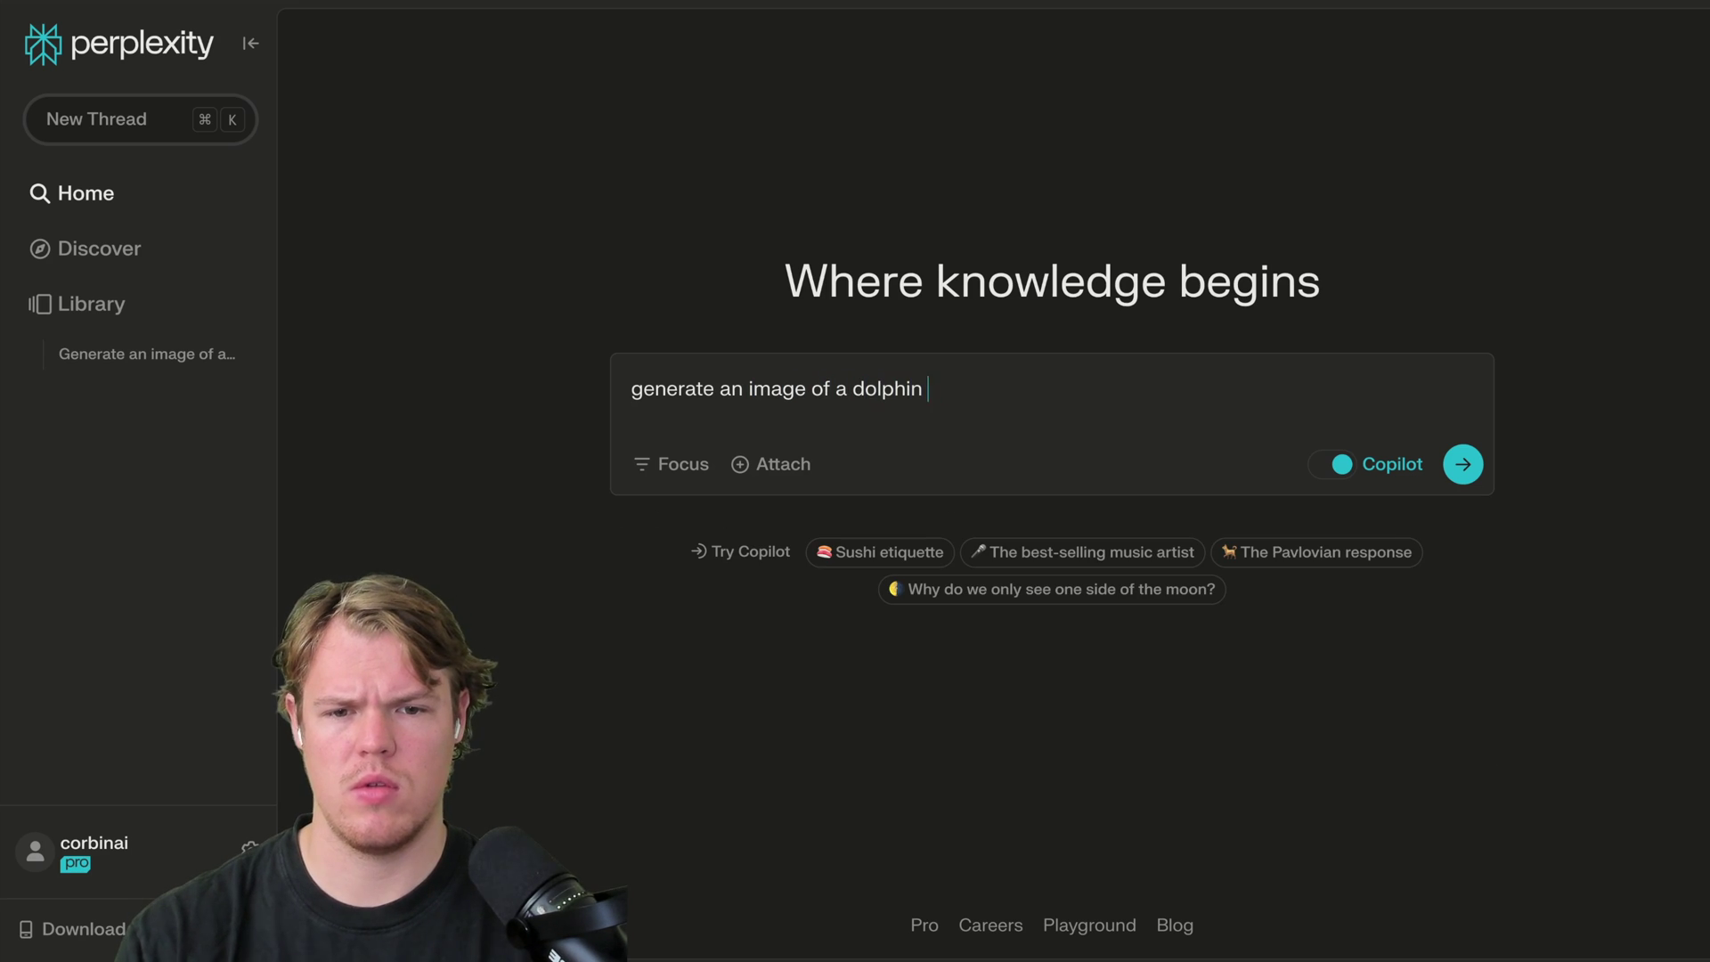
type("on a surg")
key("BackSpace")
type("f")
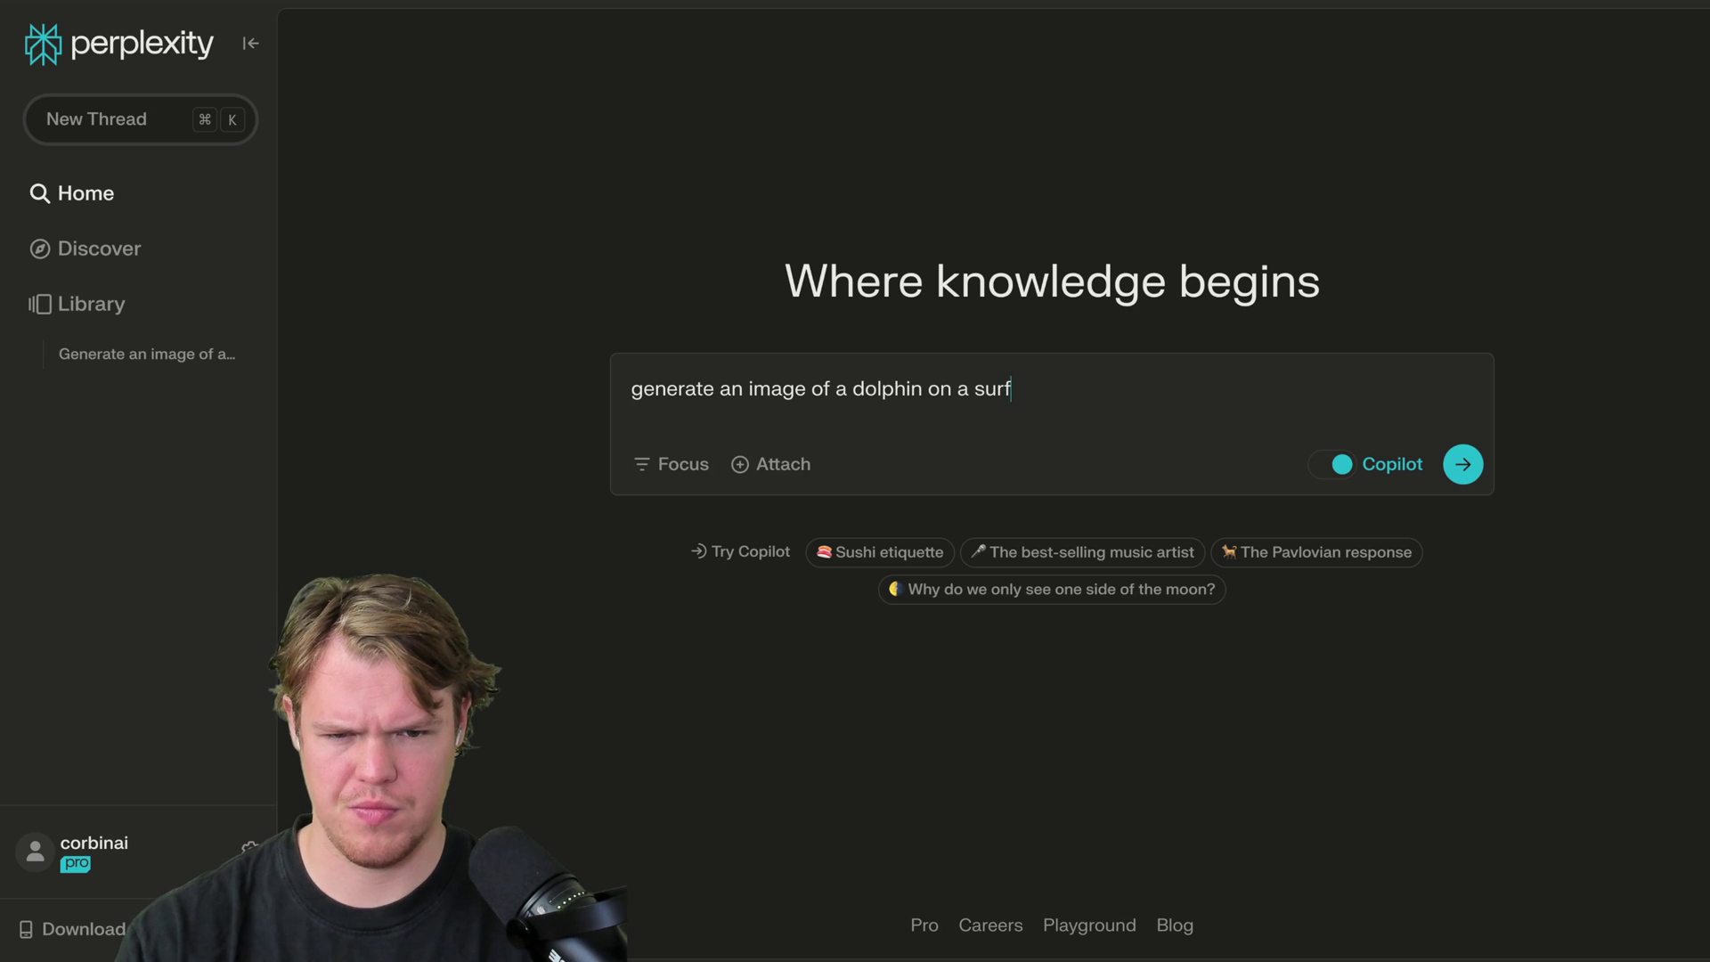
type("board")
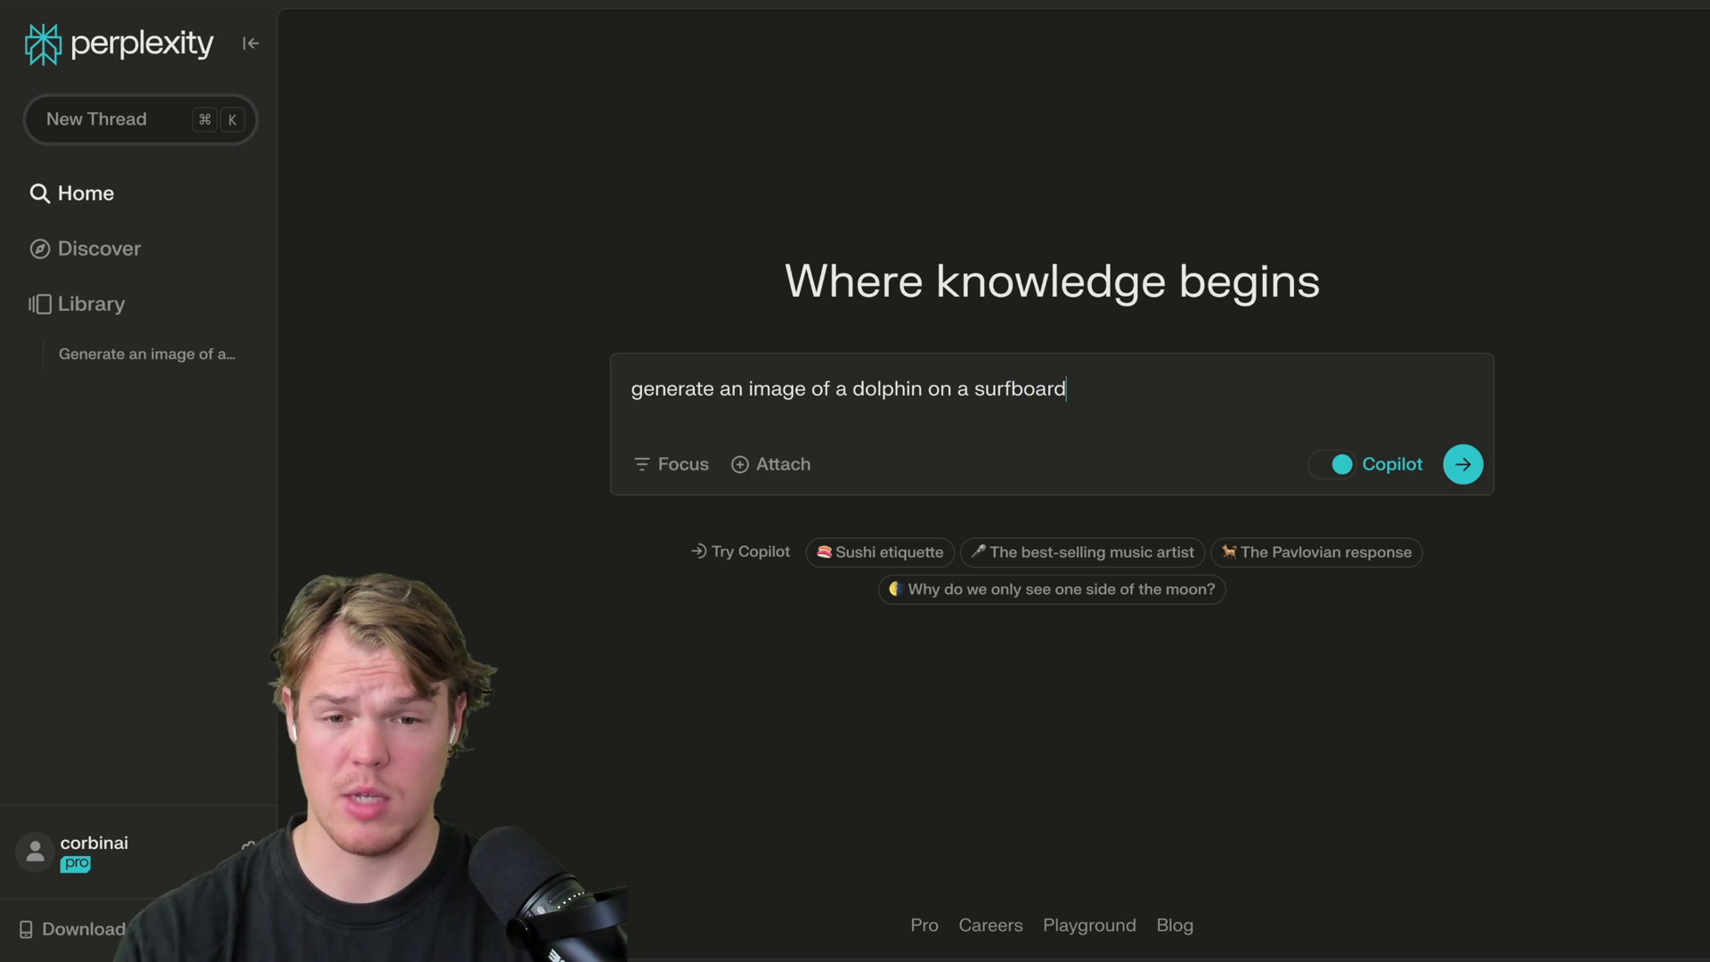
key("Return")
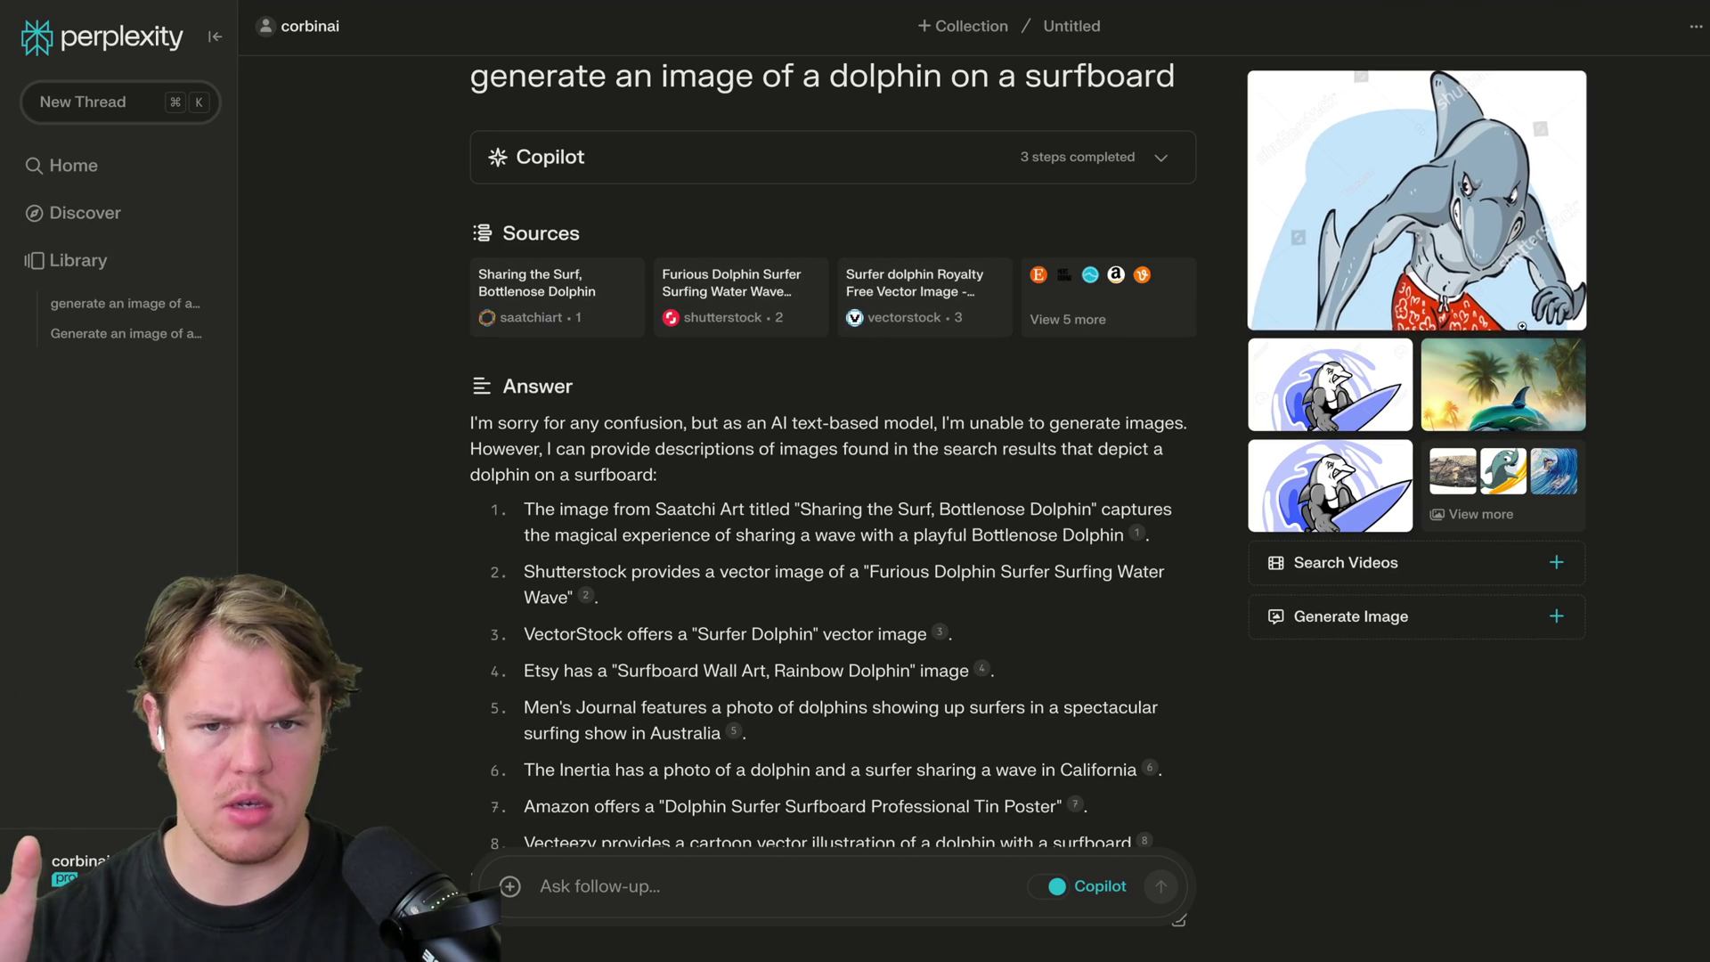
Generate a Photograph-style image of the dolphin on a surfboard.
left_click(1439, 614)
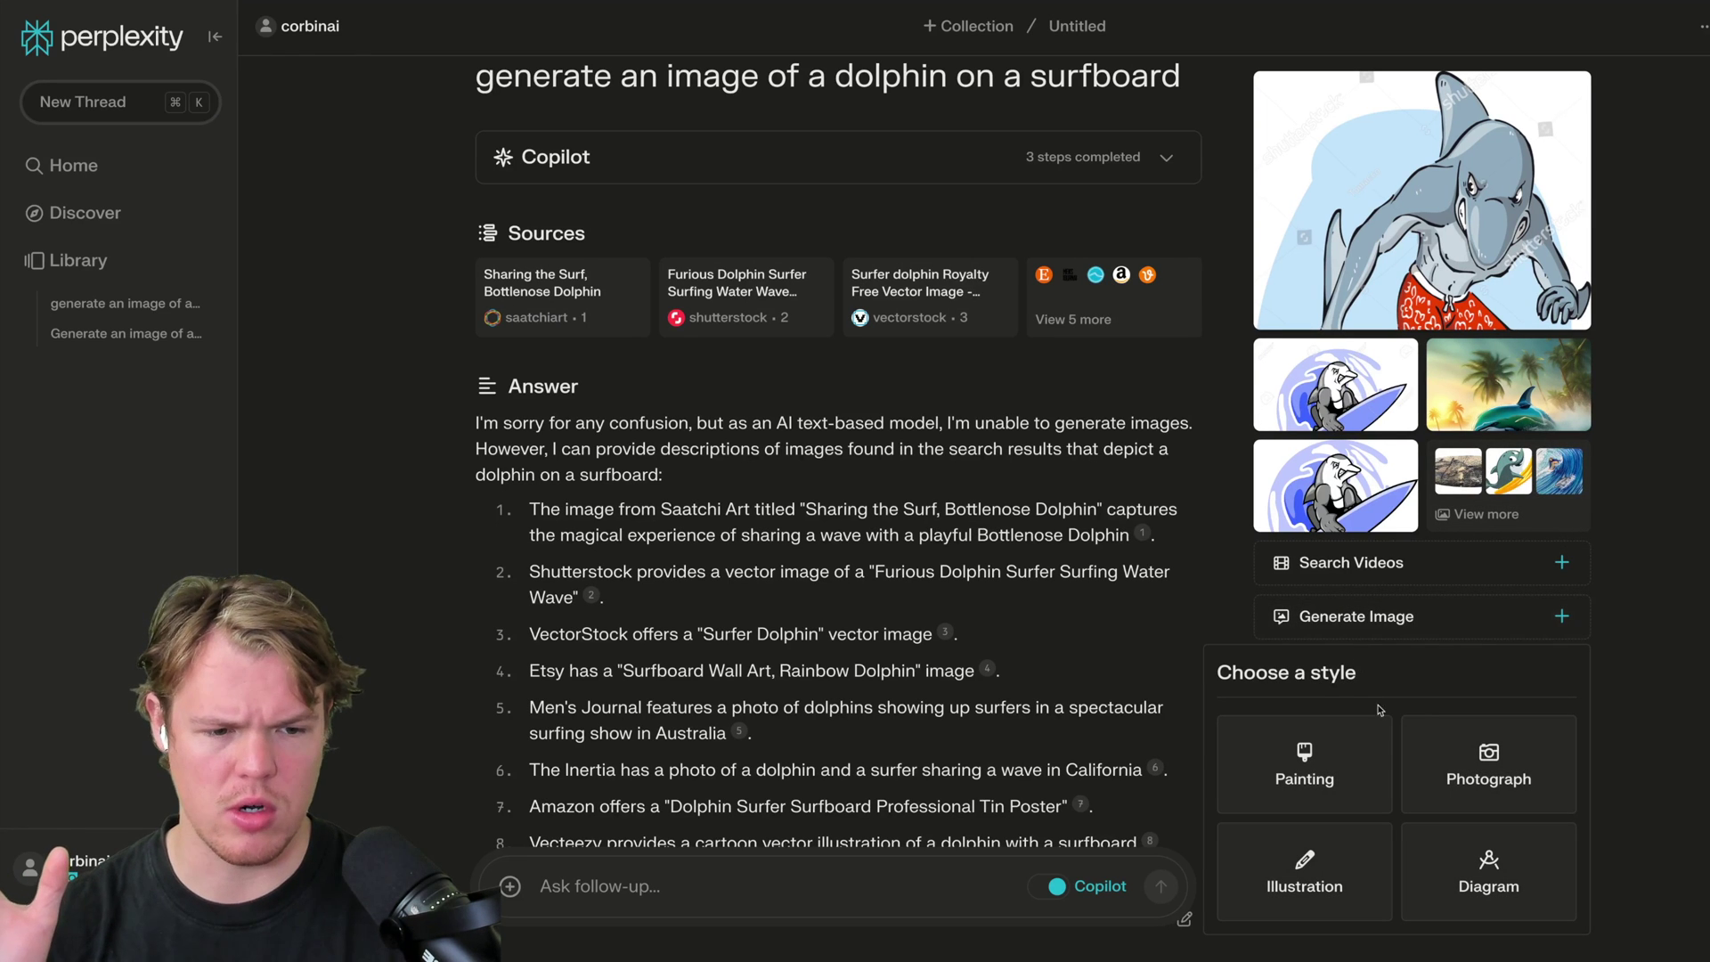
left_click(1415, 789)
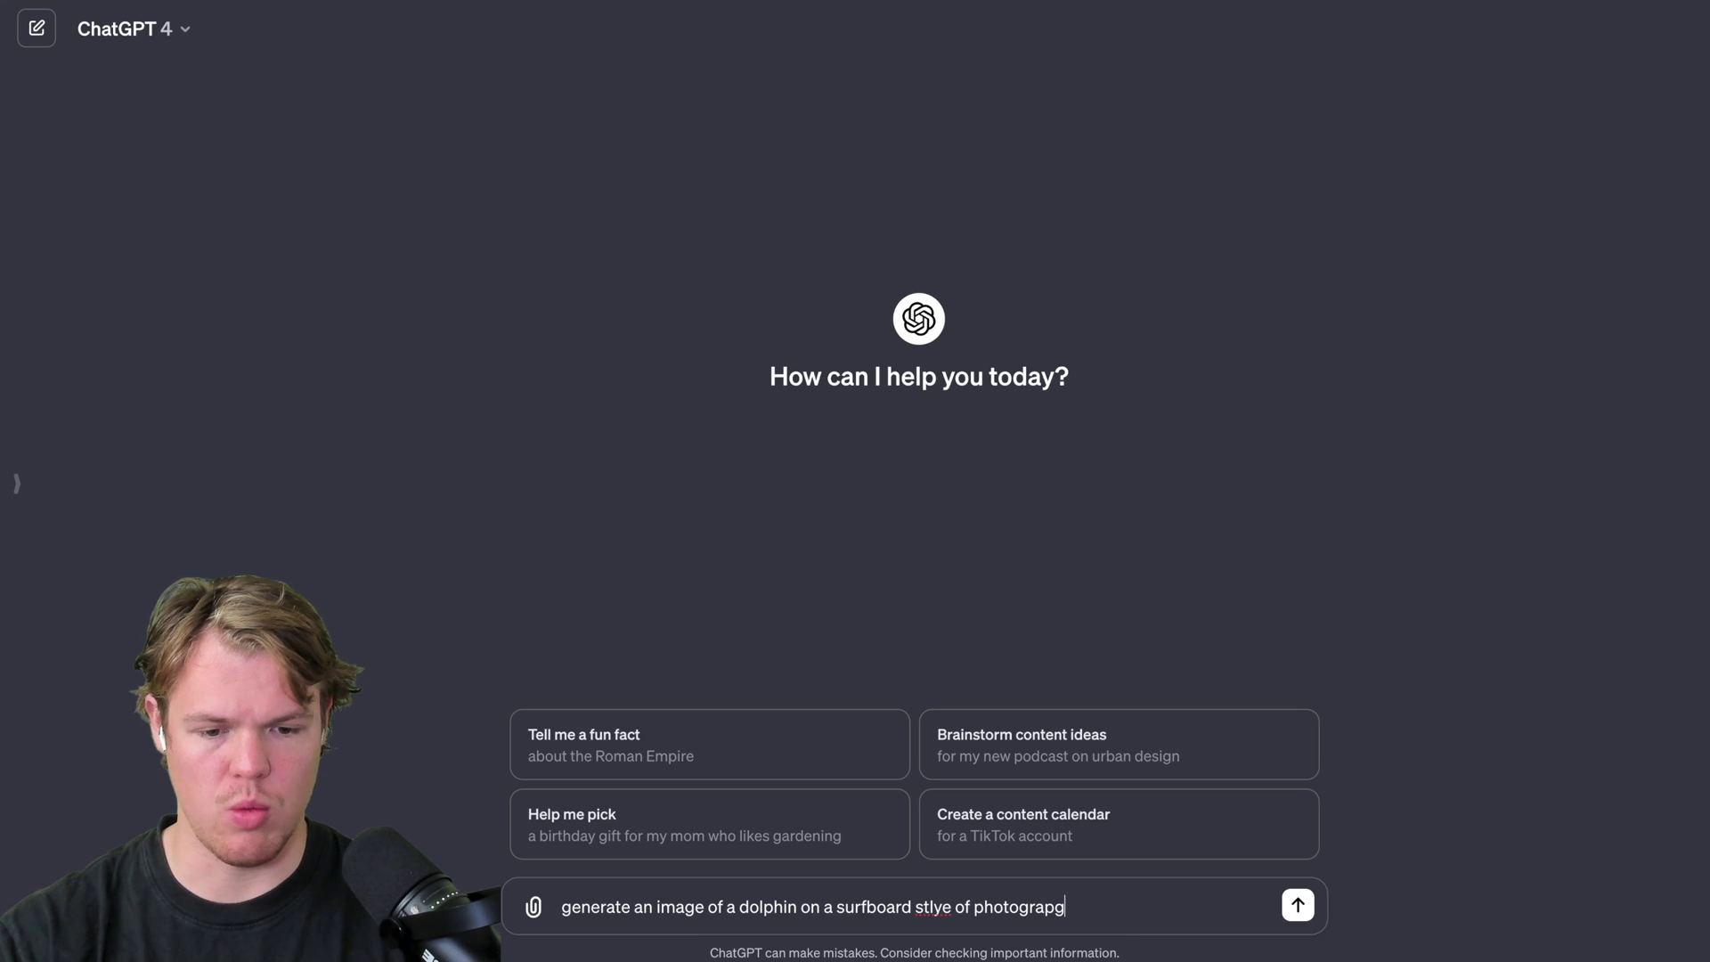
Finish the ChatGPT 4 prompt with 'photography' and send it.
type("y")
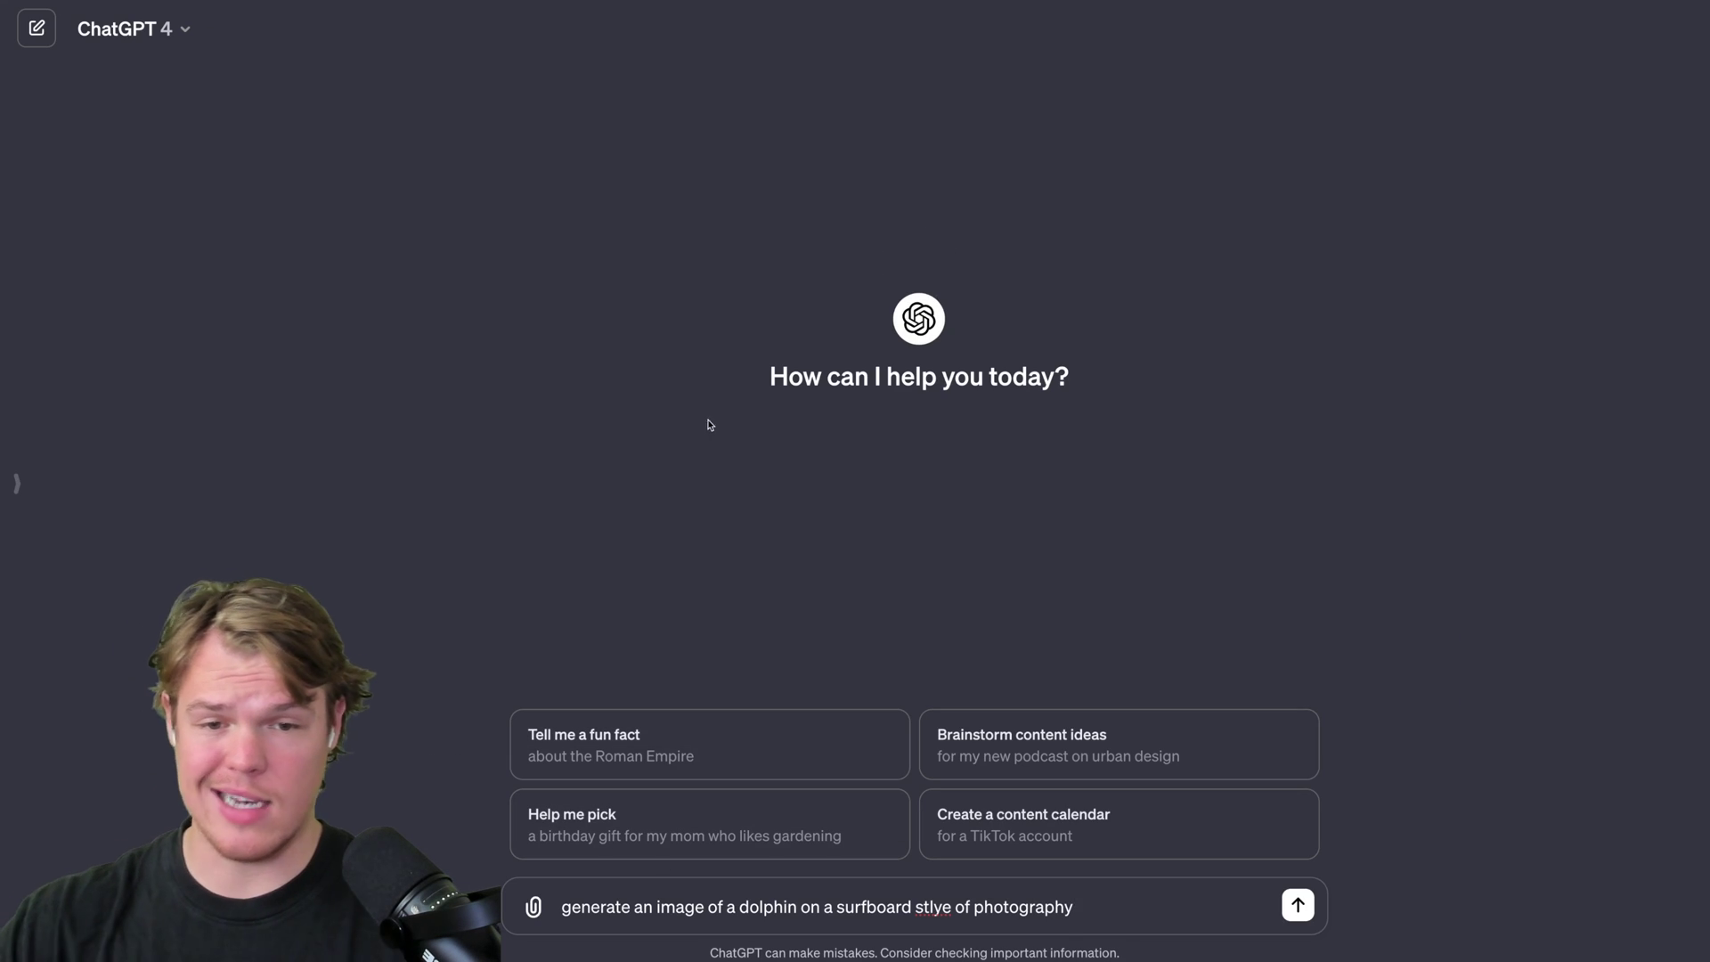
left_click(1298, 905)
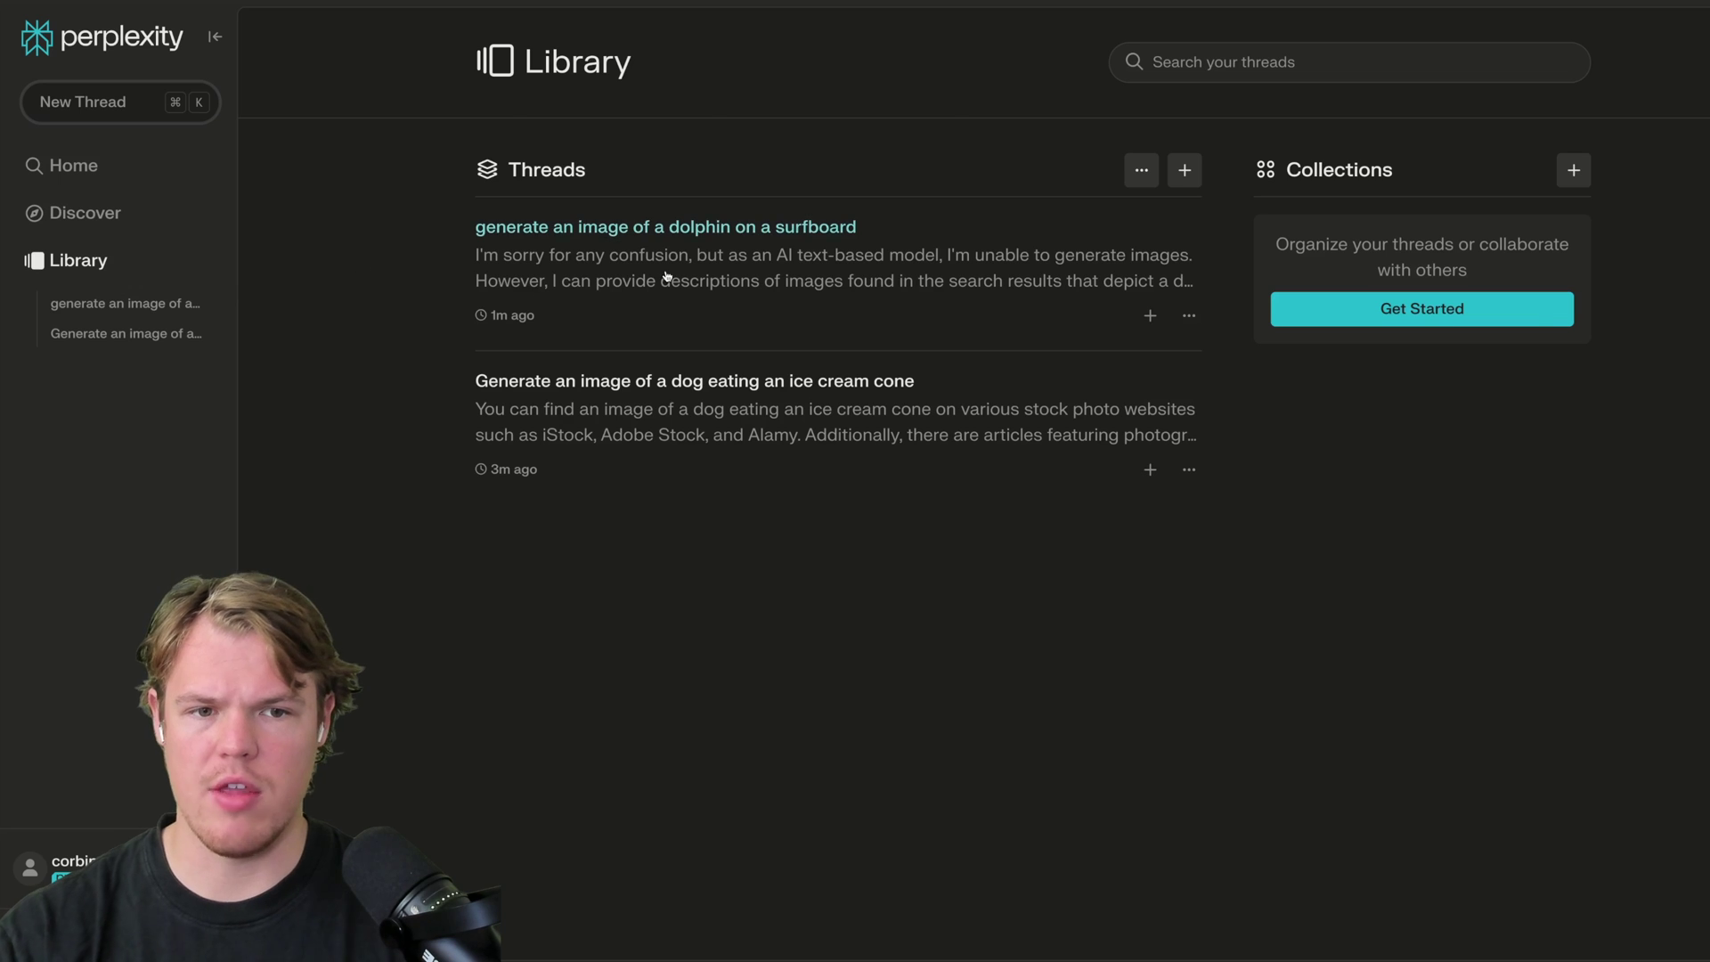
Reopen the dolphin-on-a-surfboard thread, review its answer and Related section, then start a new collection.
left_click(668, 279)
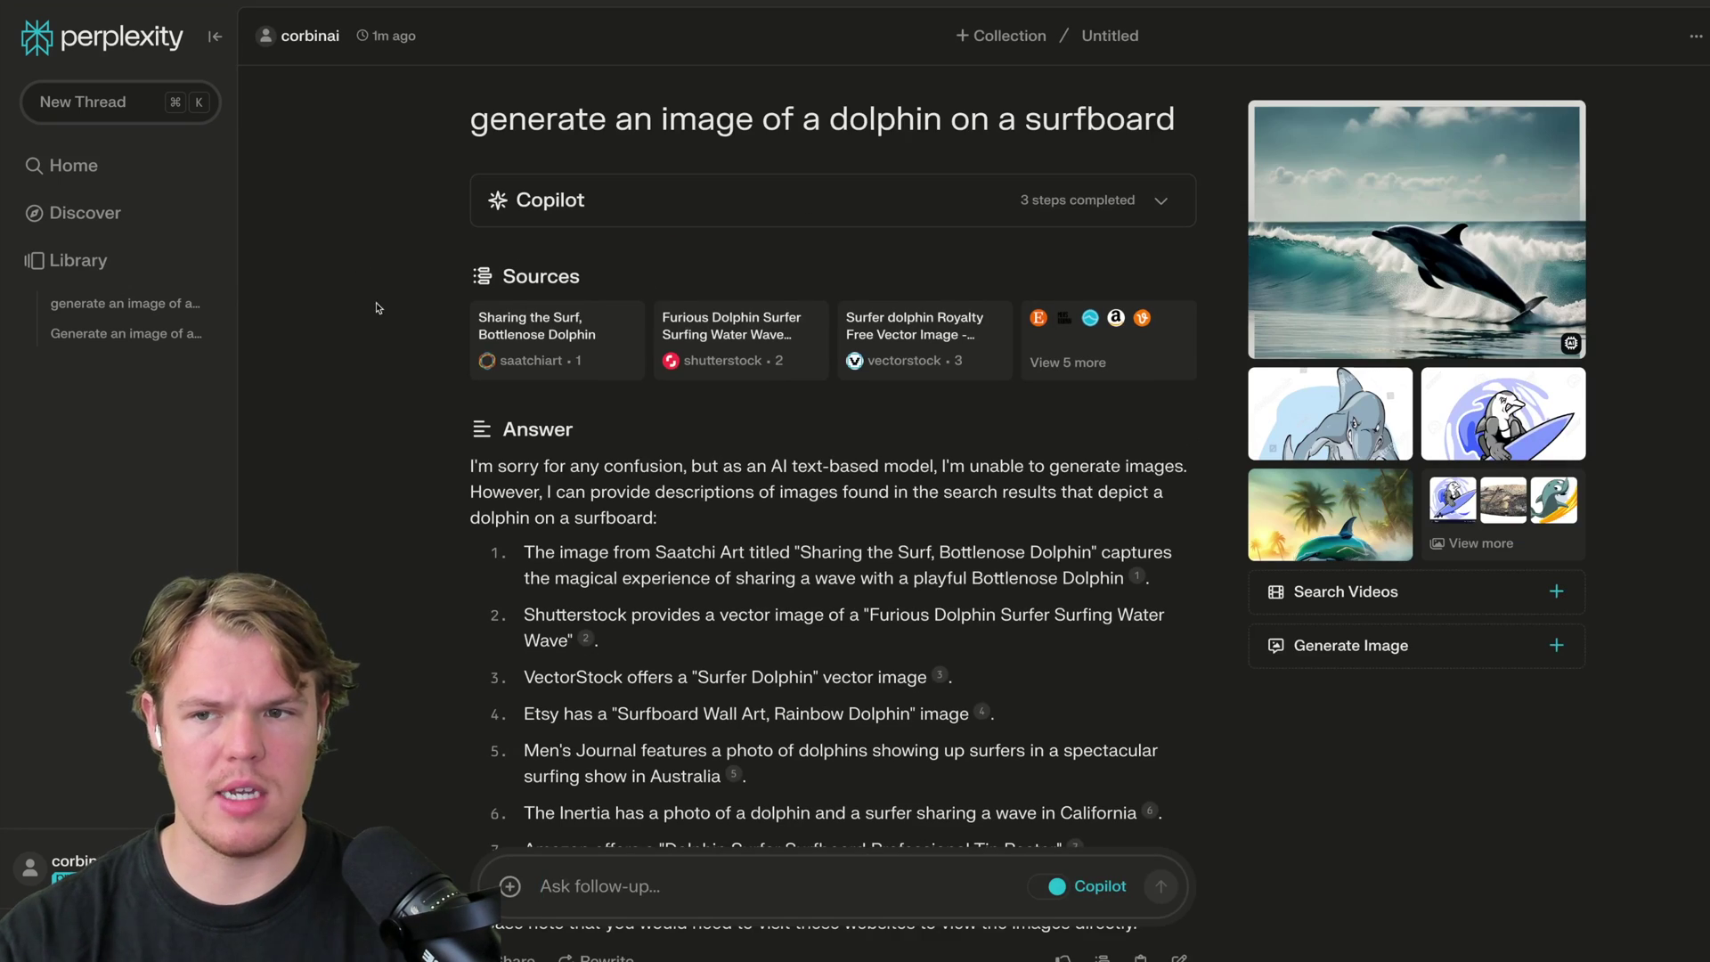
scroll(356, 319, "down", 5)
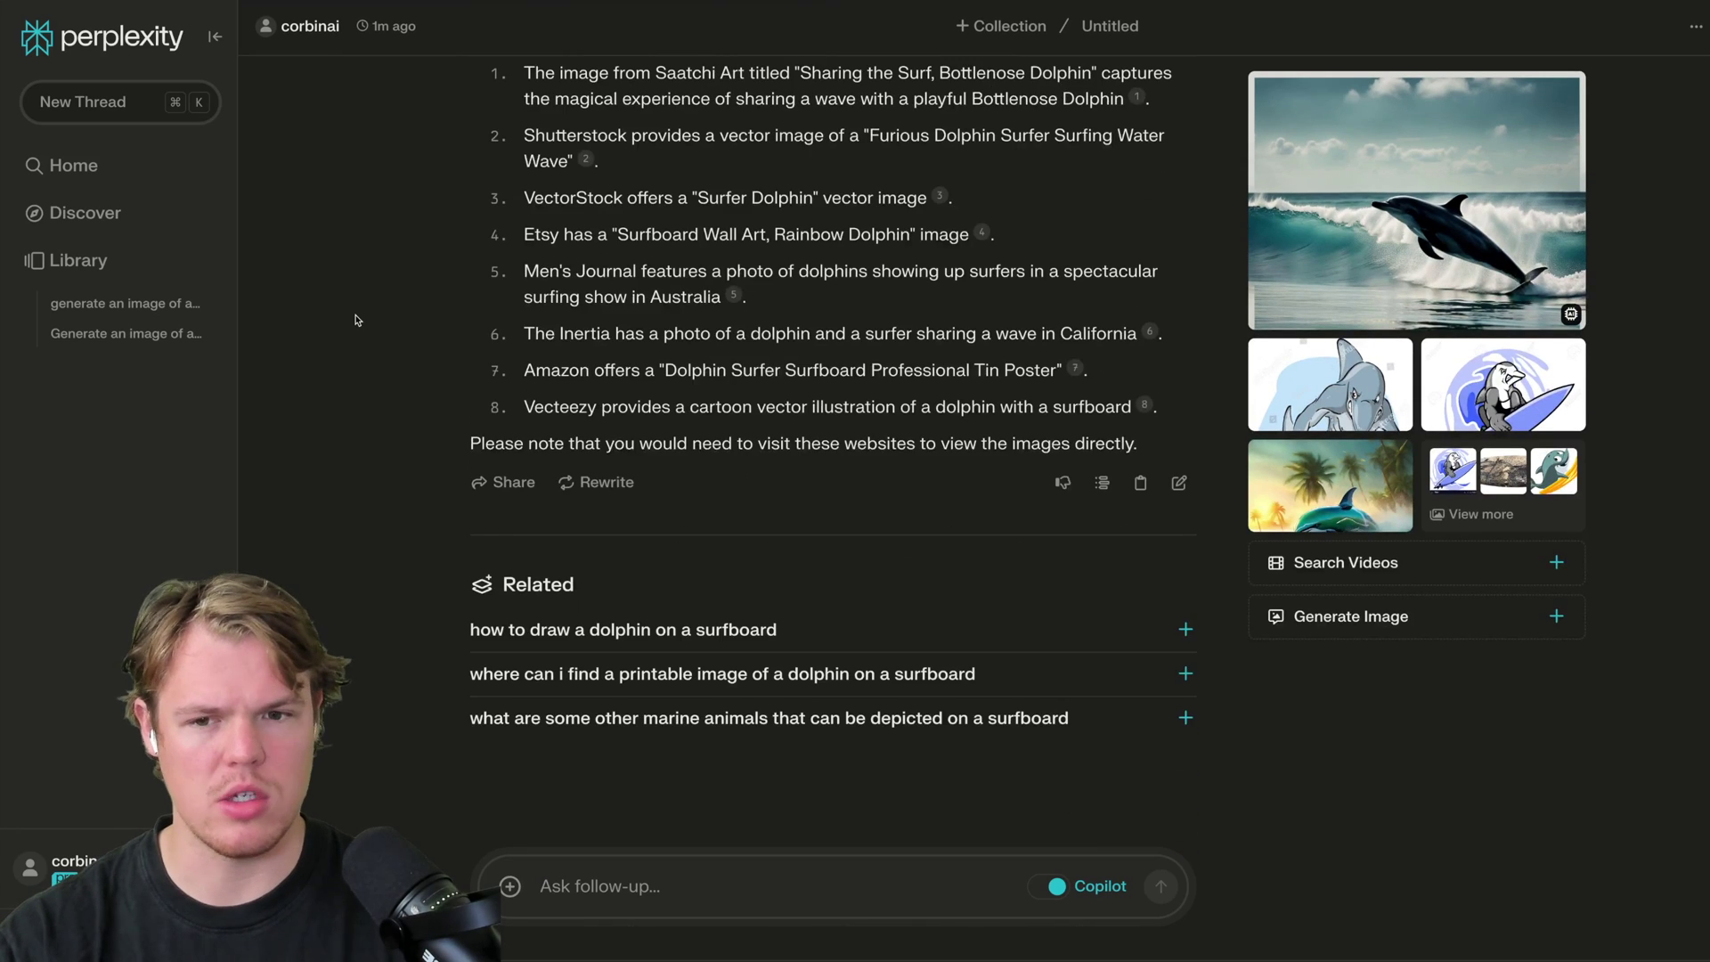
scroll(356, 320, "up", 5)
scroll(660, 387, "down", 3)
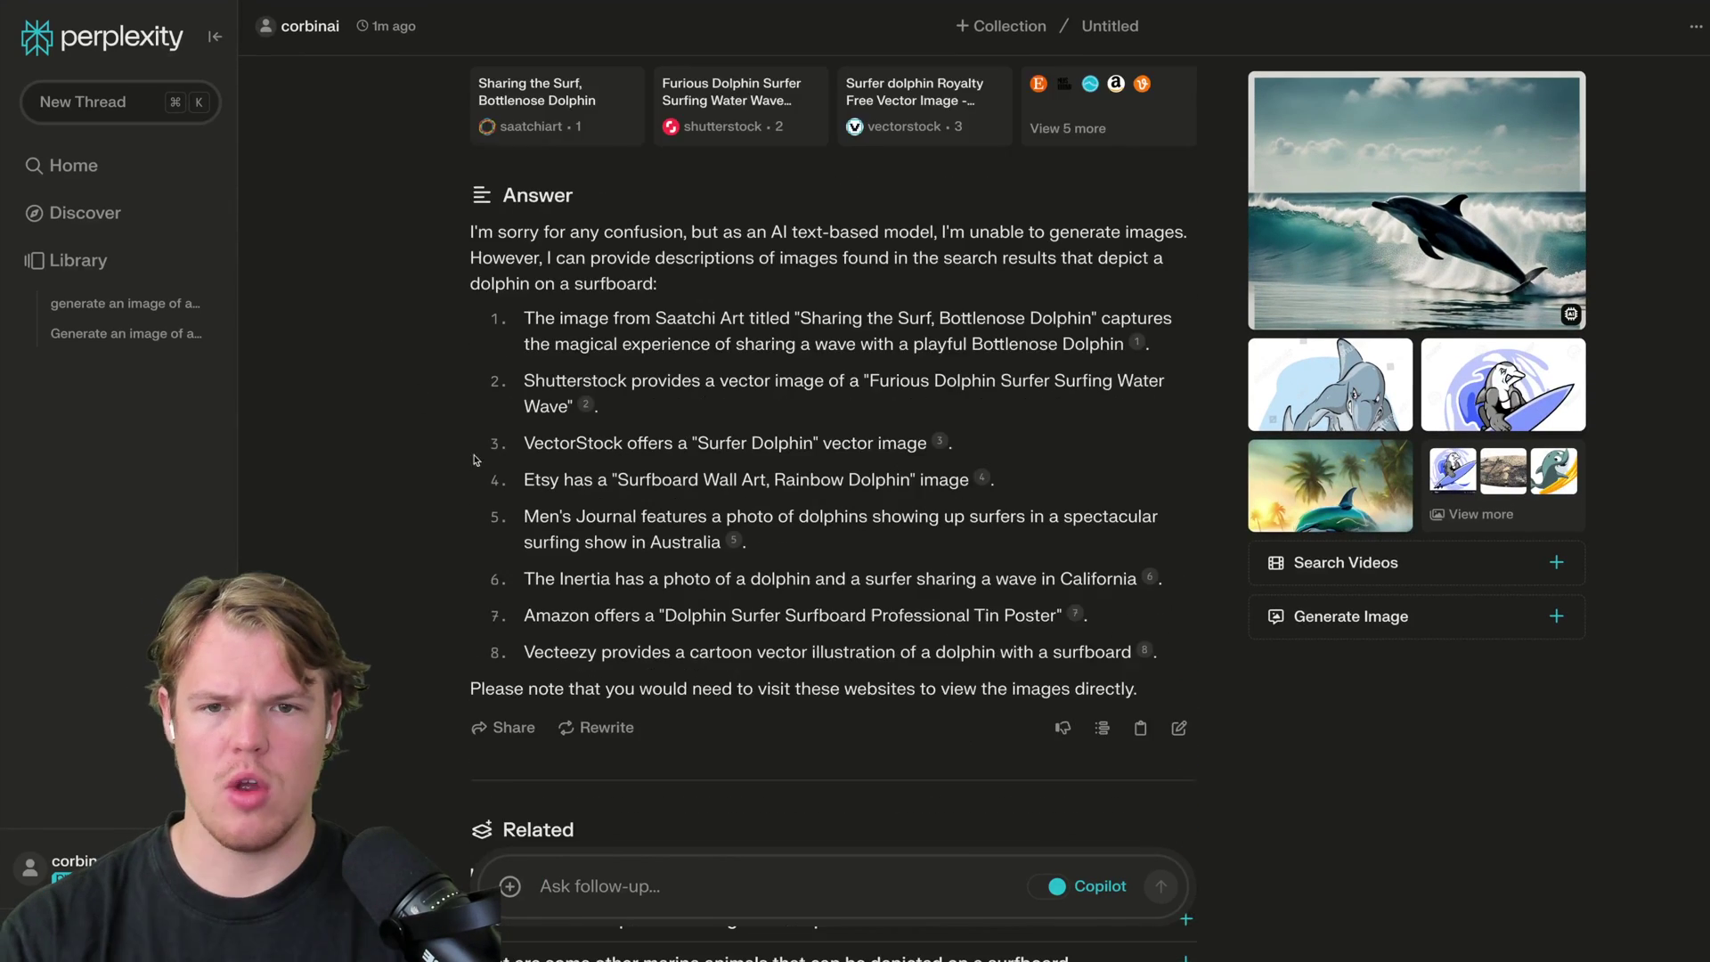
scroll(660, 387, "up", 3)
scroll(773, 344, "down", 2)
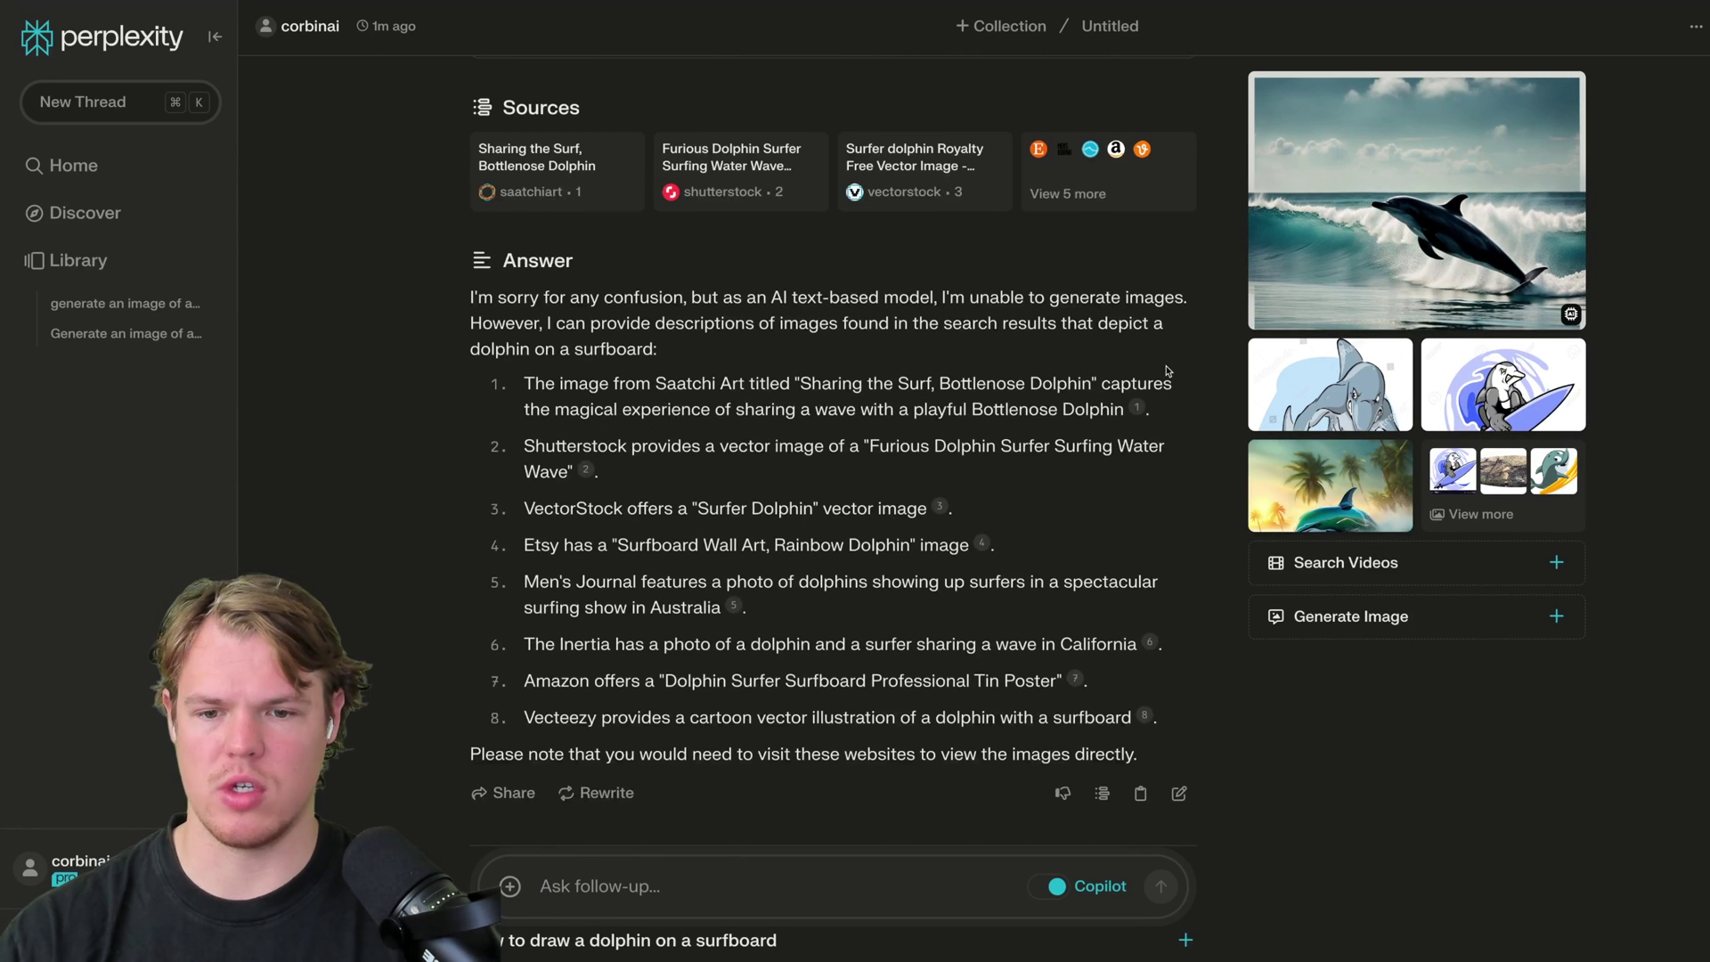
scroll(1168, 372, "down", 3)
scroll(757, 360, "up", 6)
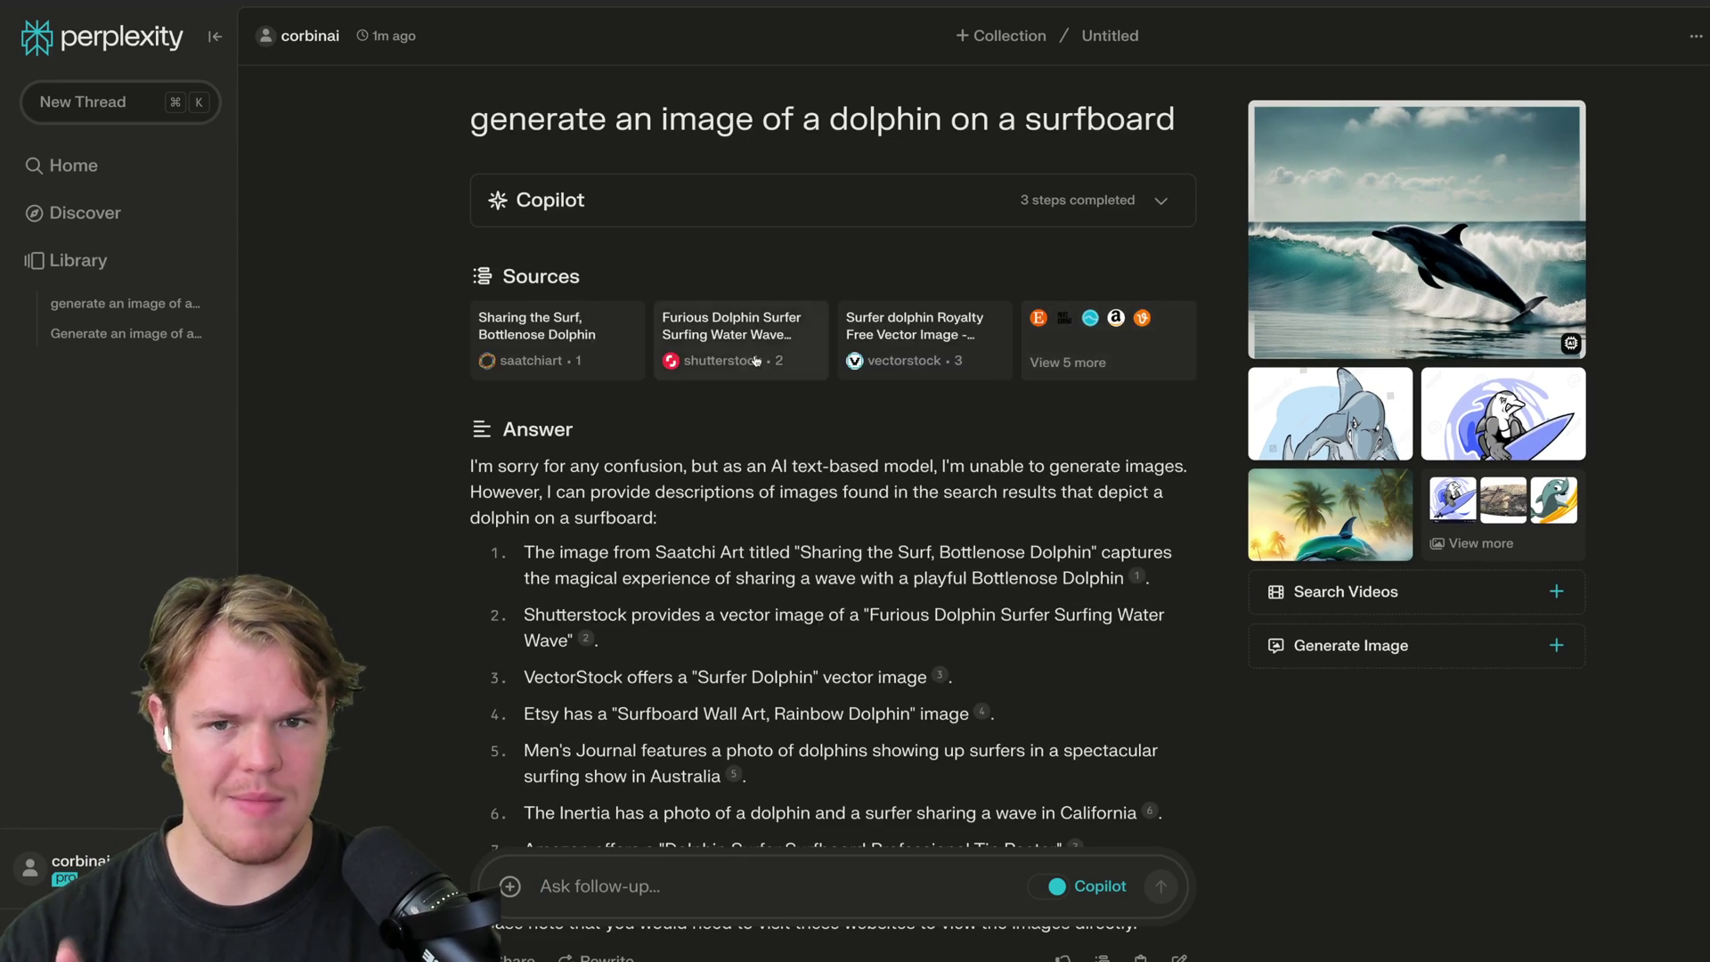
left_click(1006, 40)
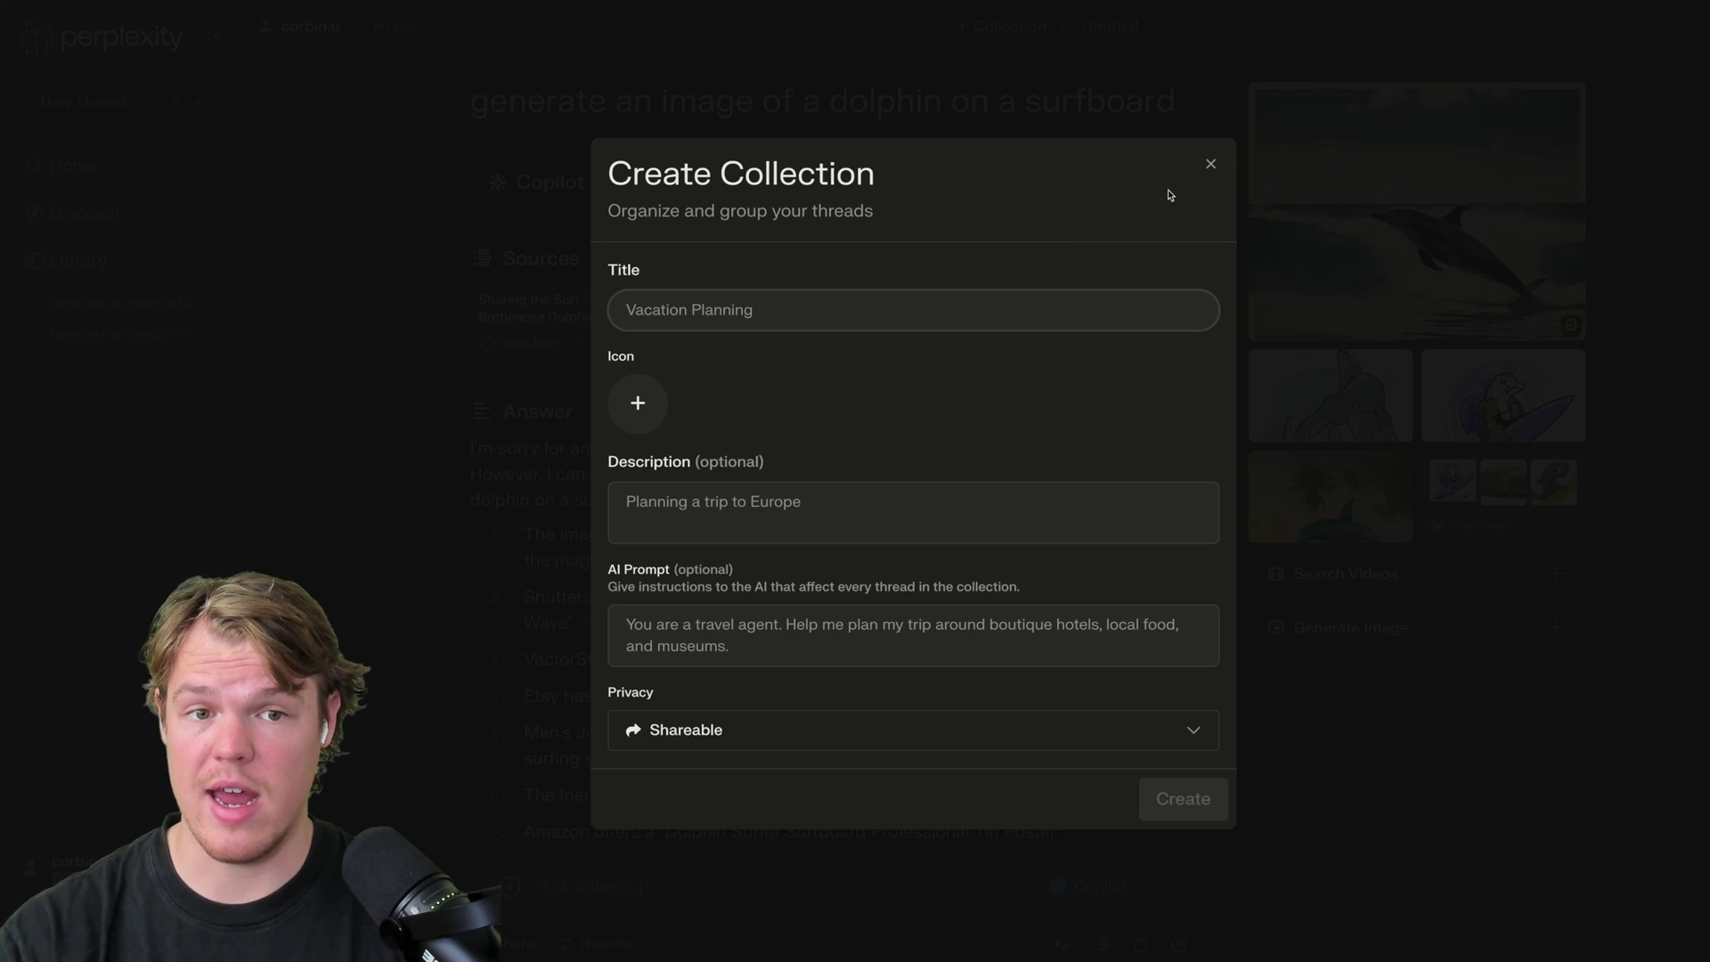
Create a collection with the title 'Vacation'.
left_click(1210, 166)
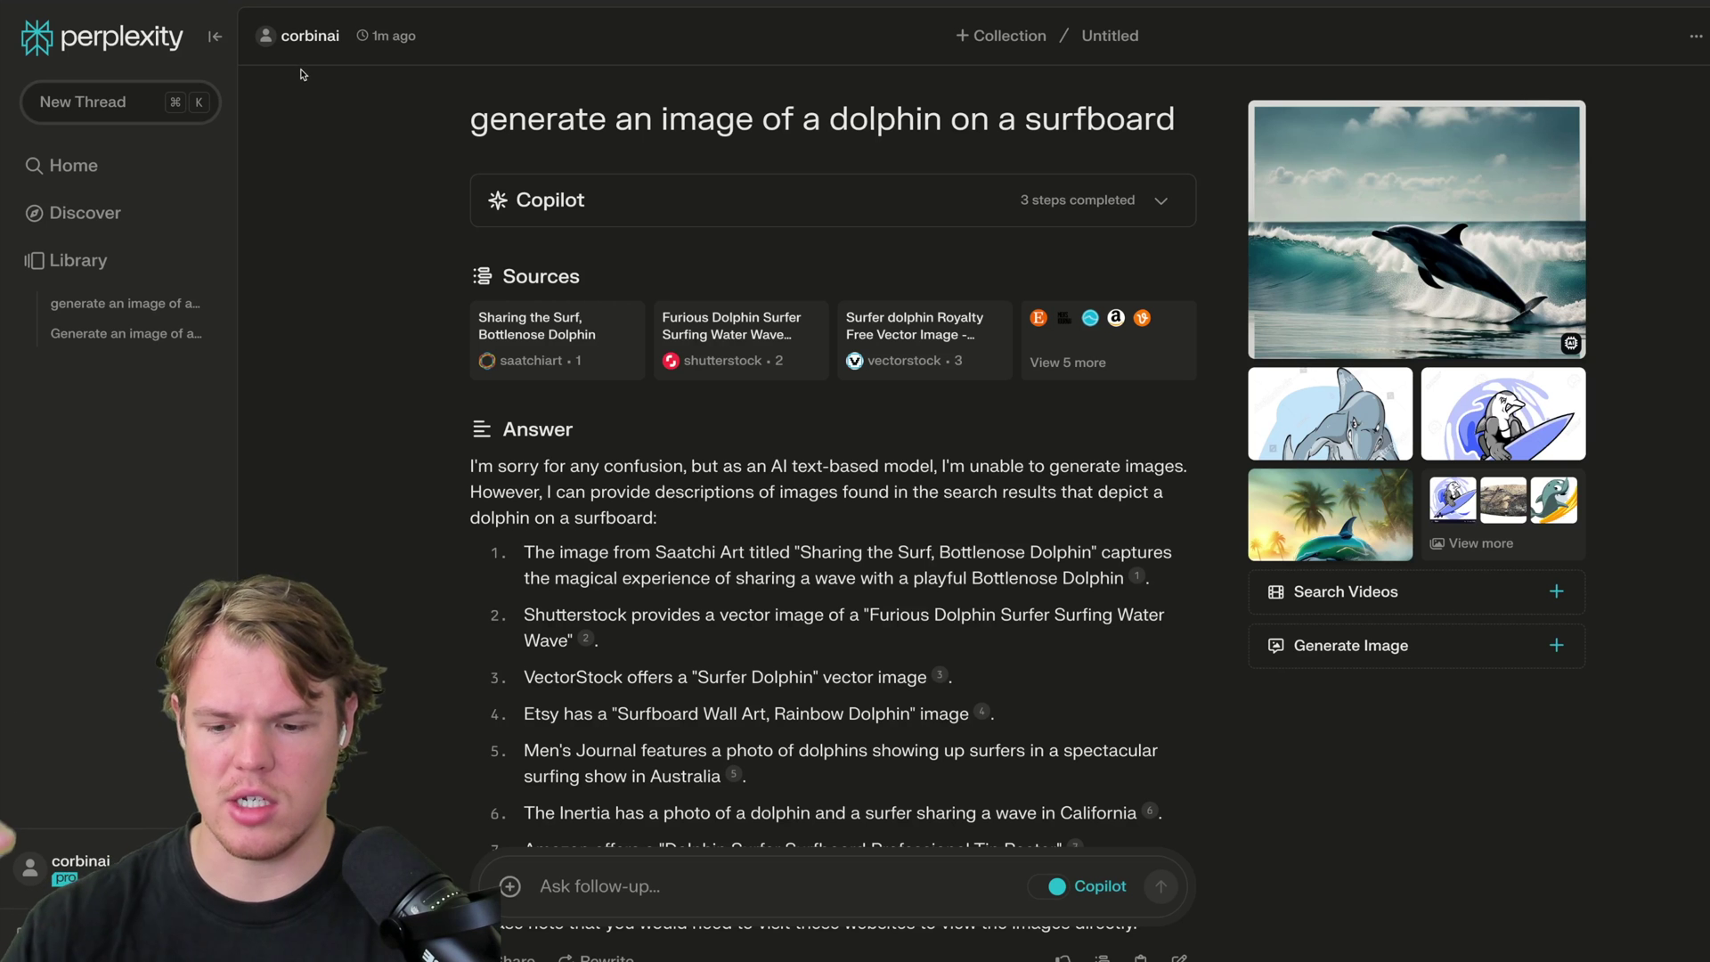
left_click(1024, 35)
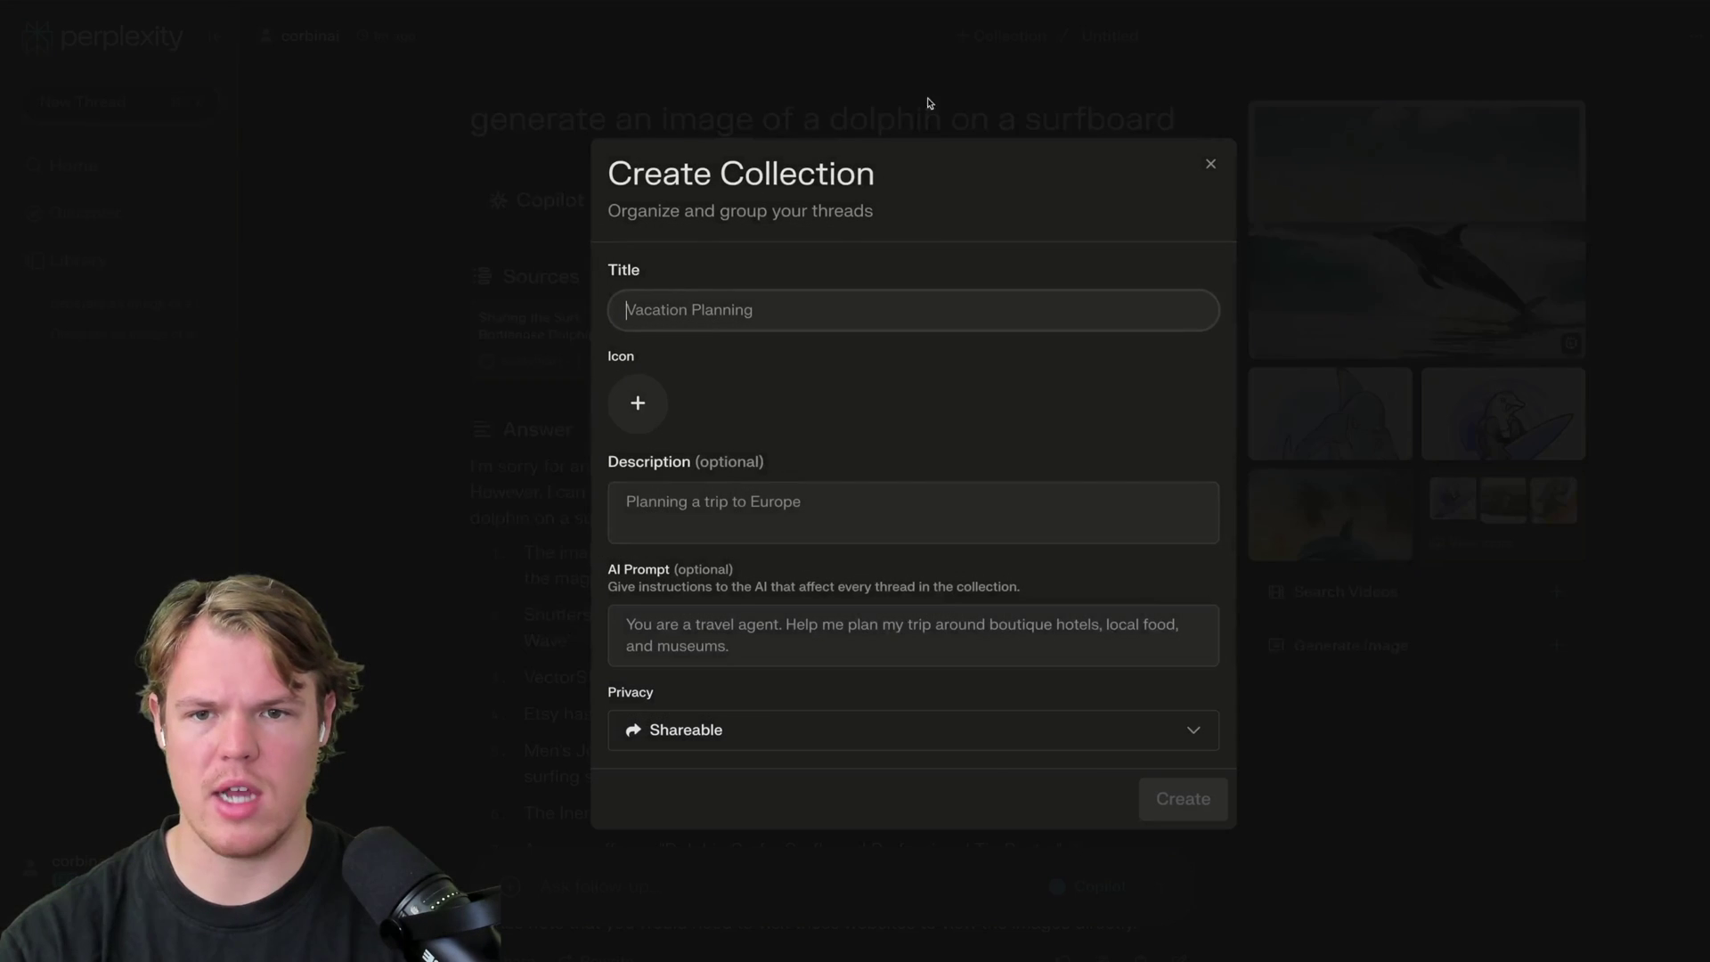
type("Vac")
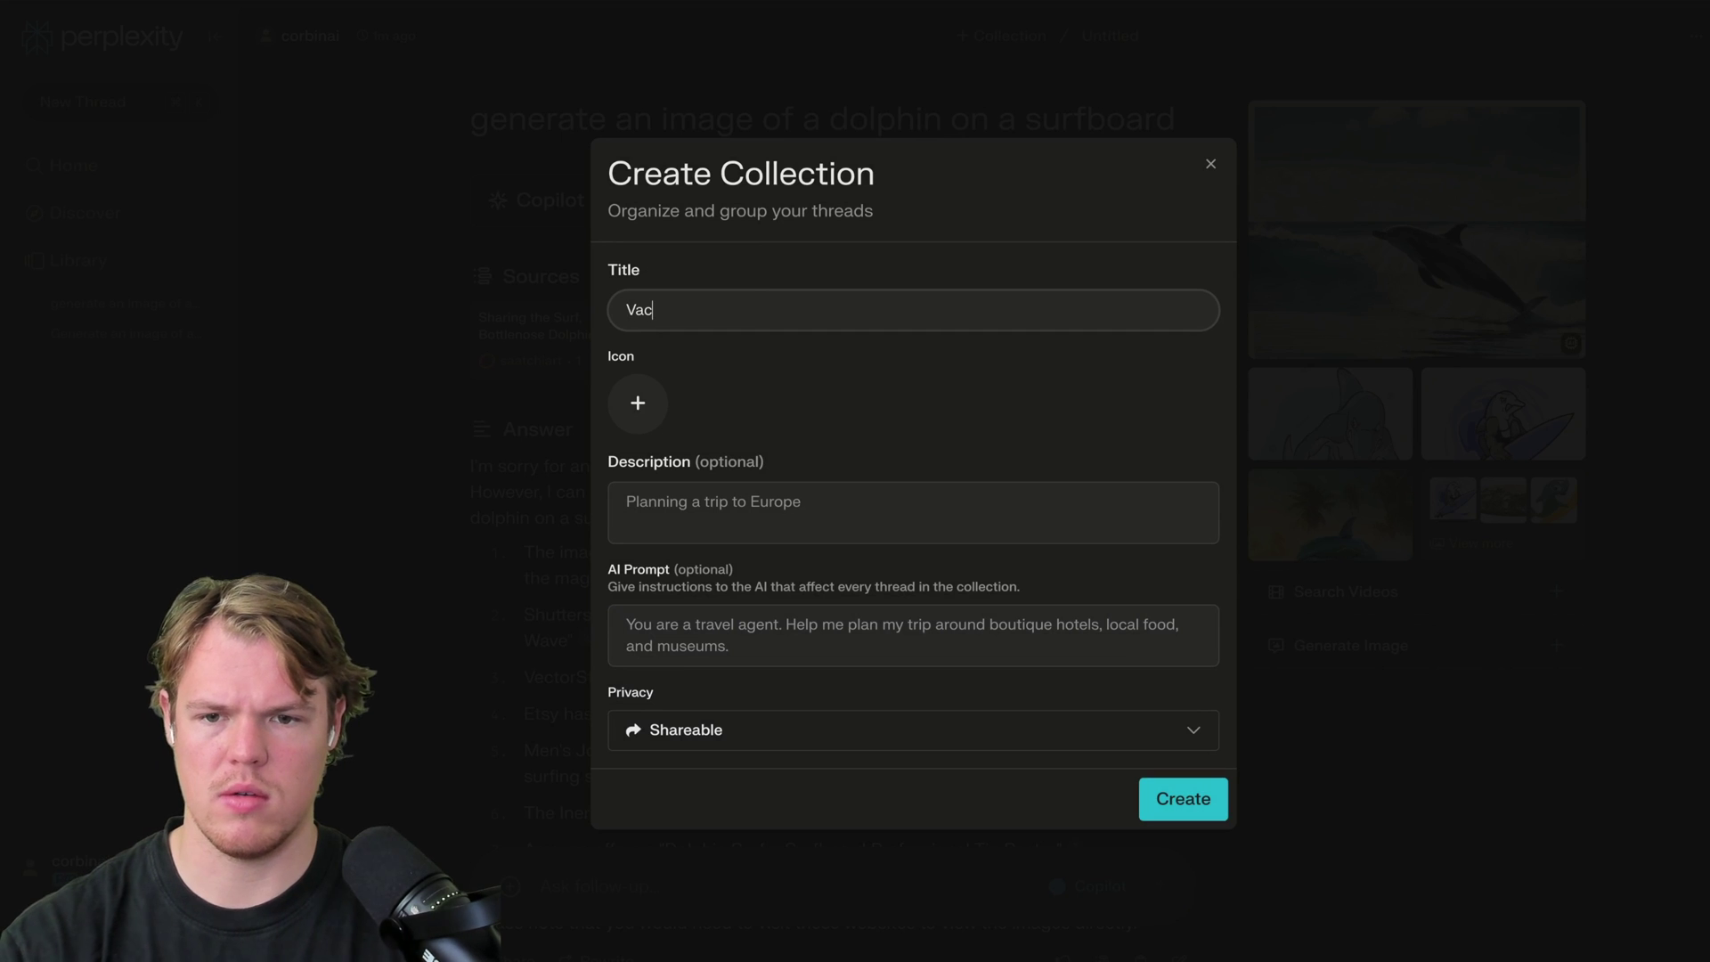
type("ation")
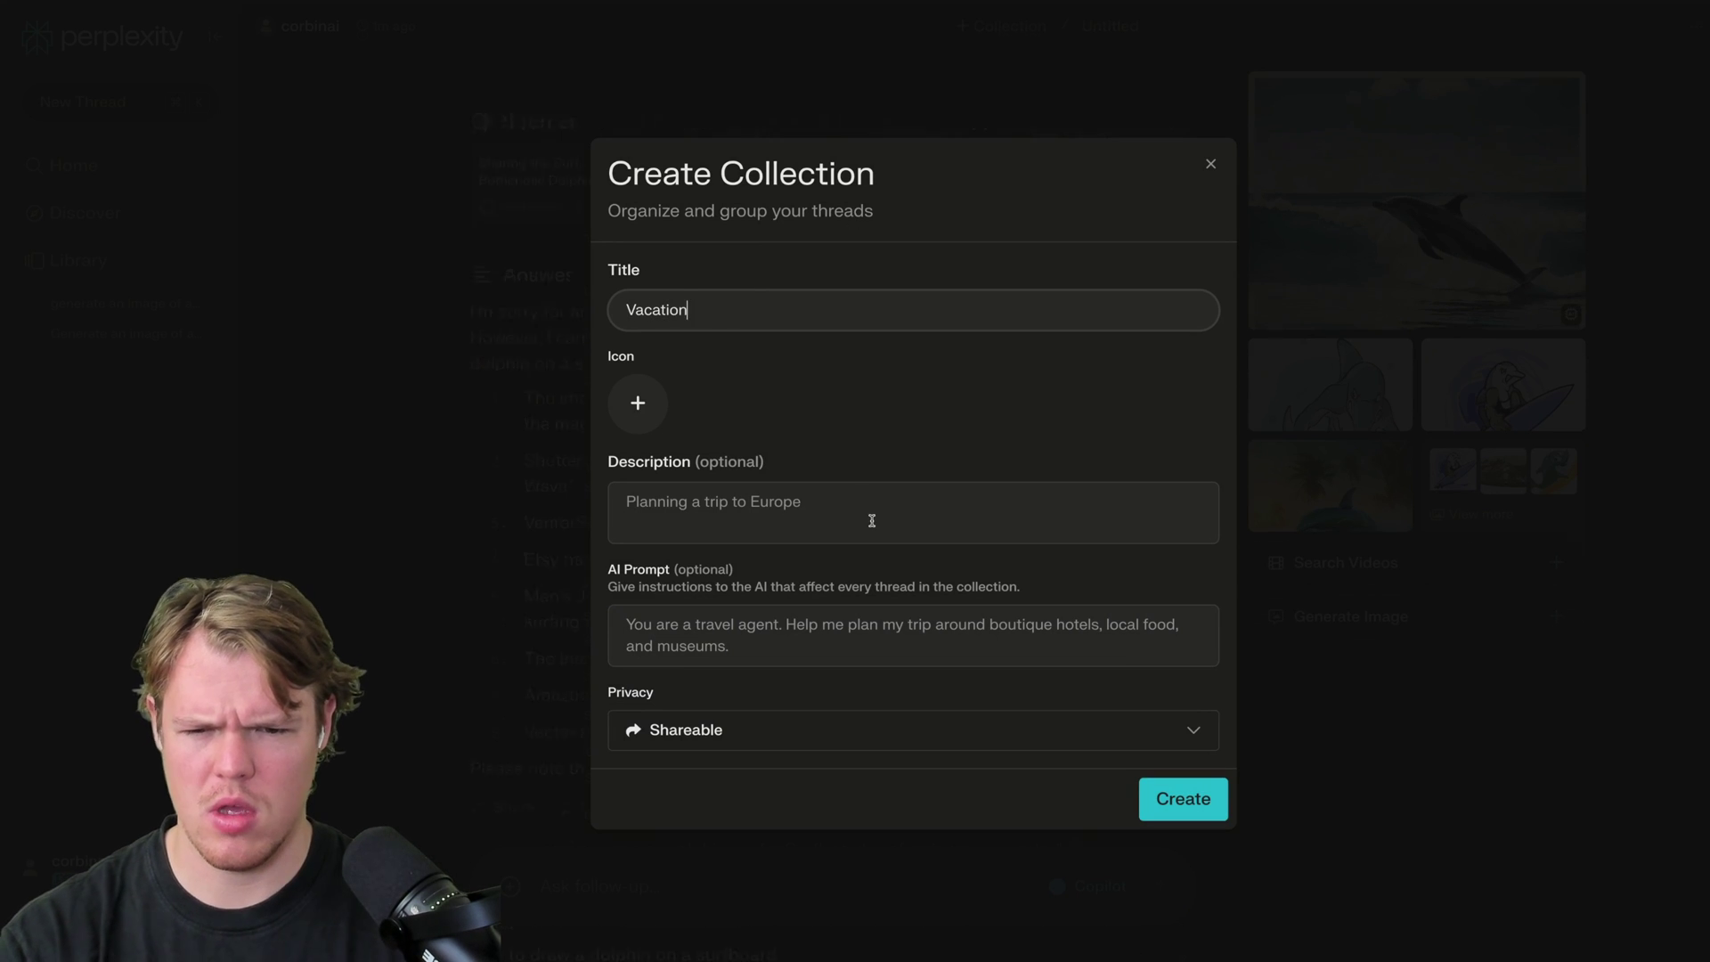
left_click(1166, 795)
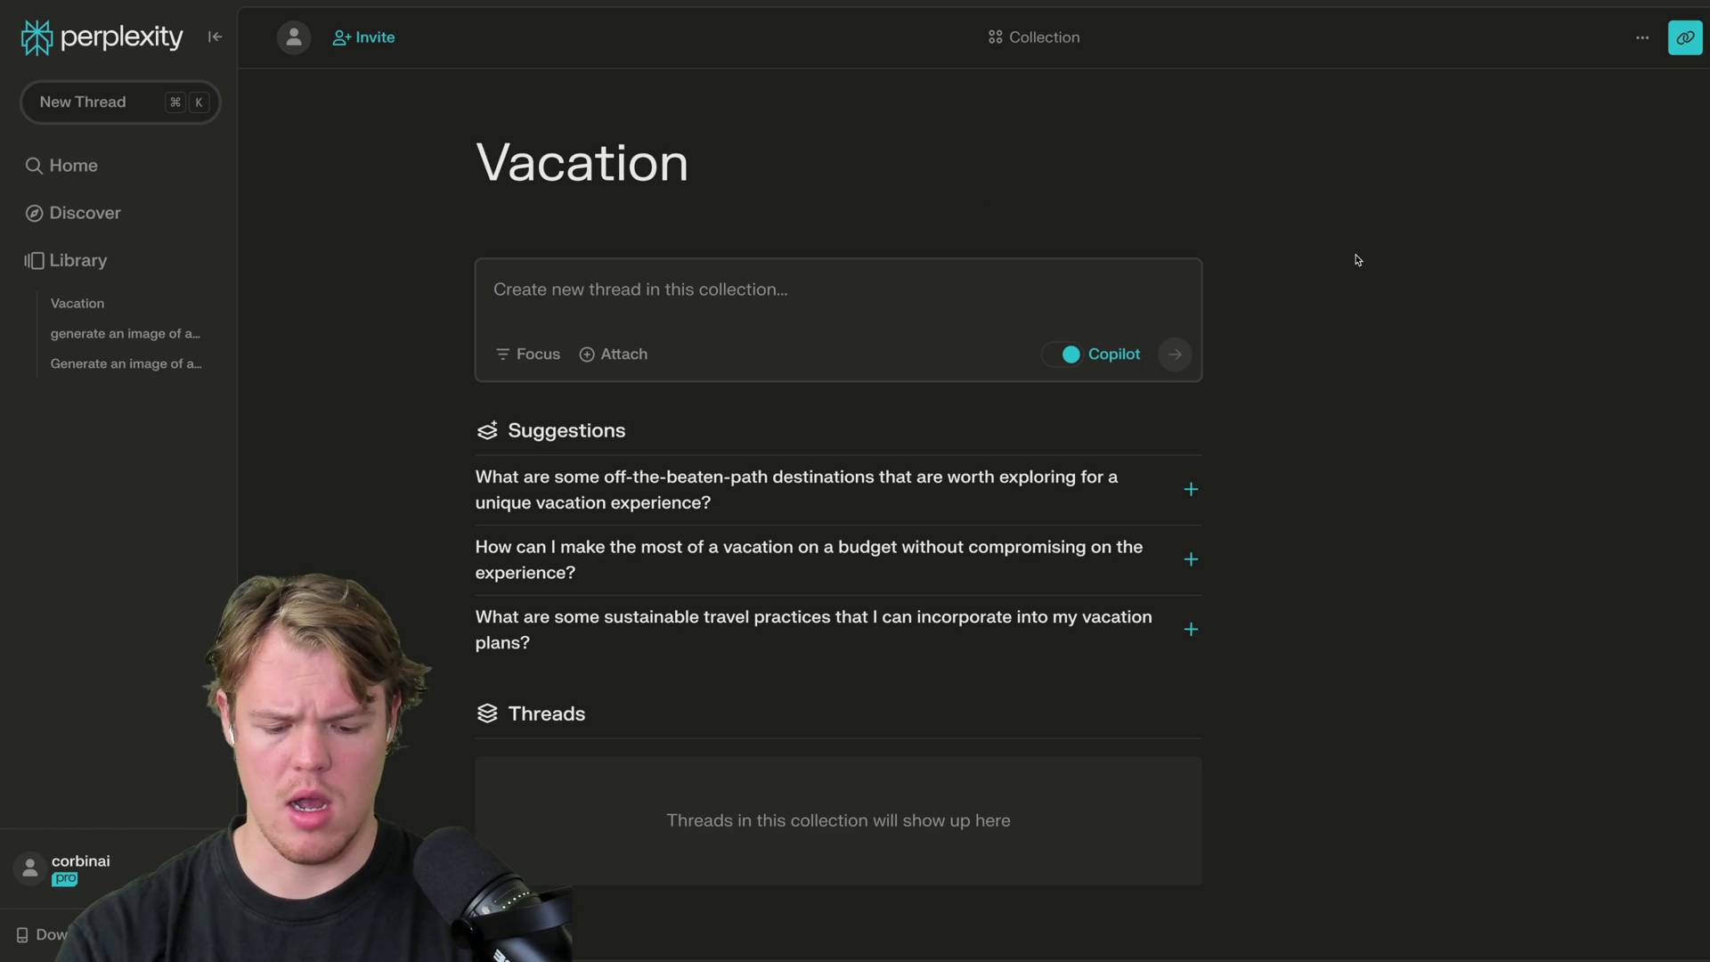
Ask 'I want to go to bali in december from new york' inside the Vacation collection.
type("I want to go to ")
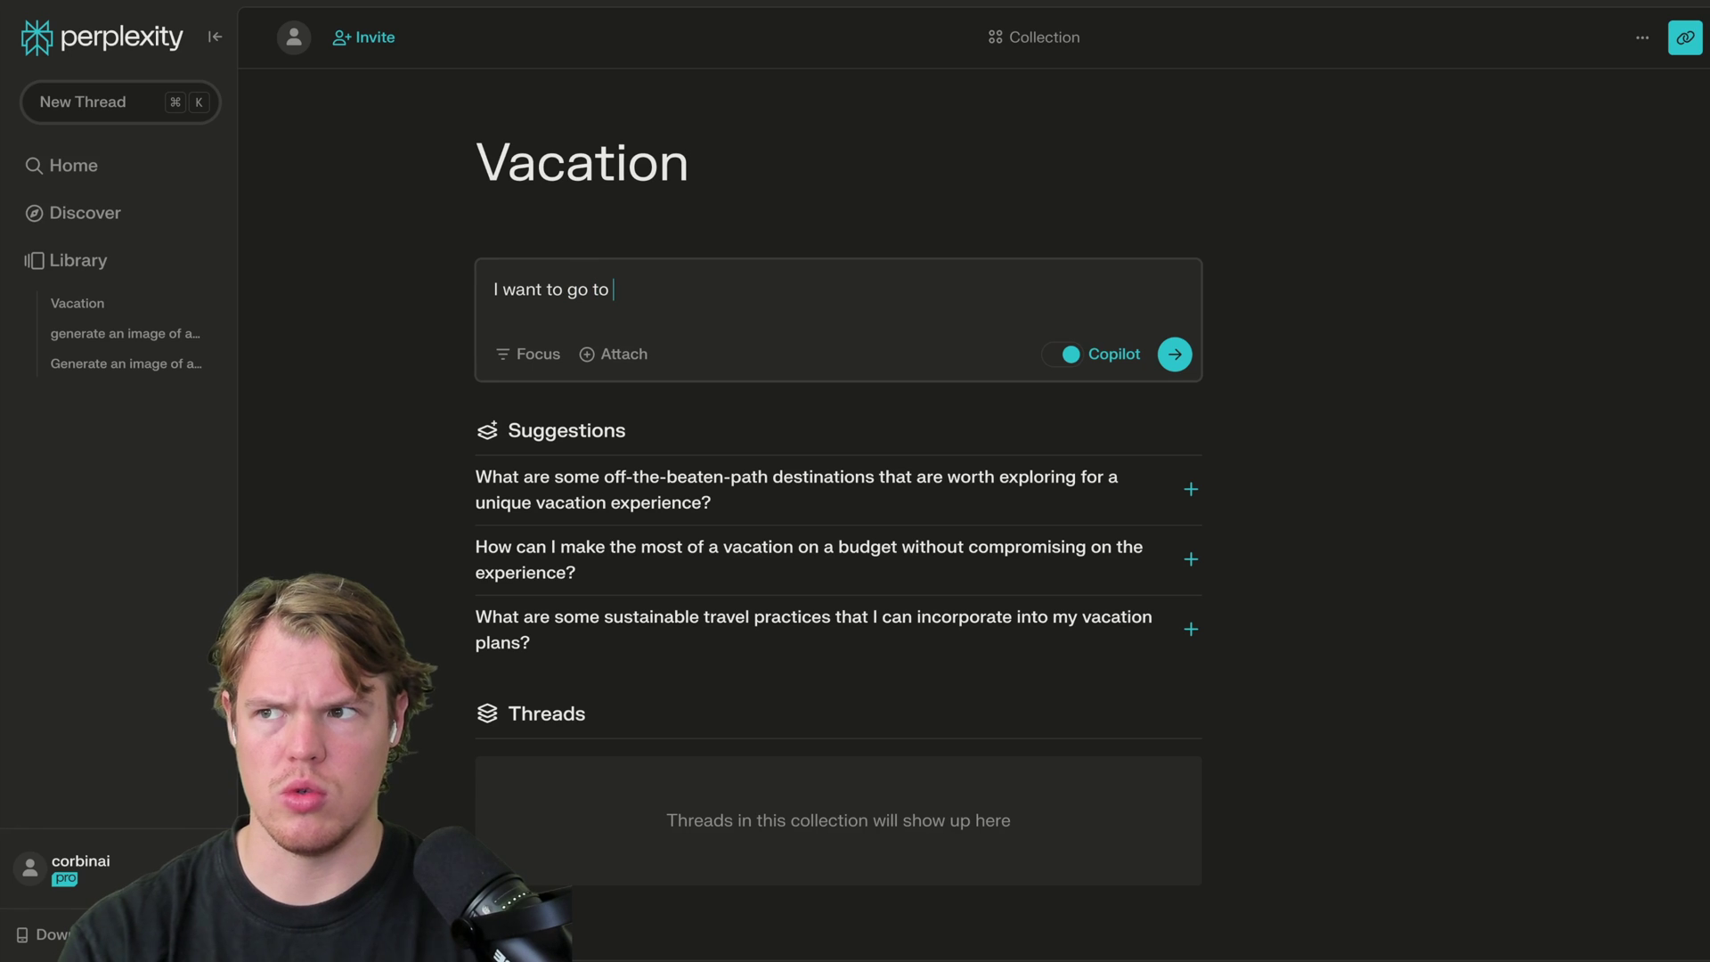
type("bali in t")
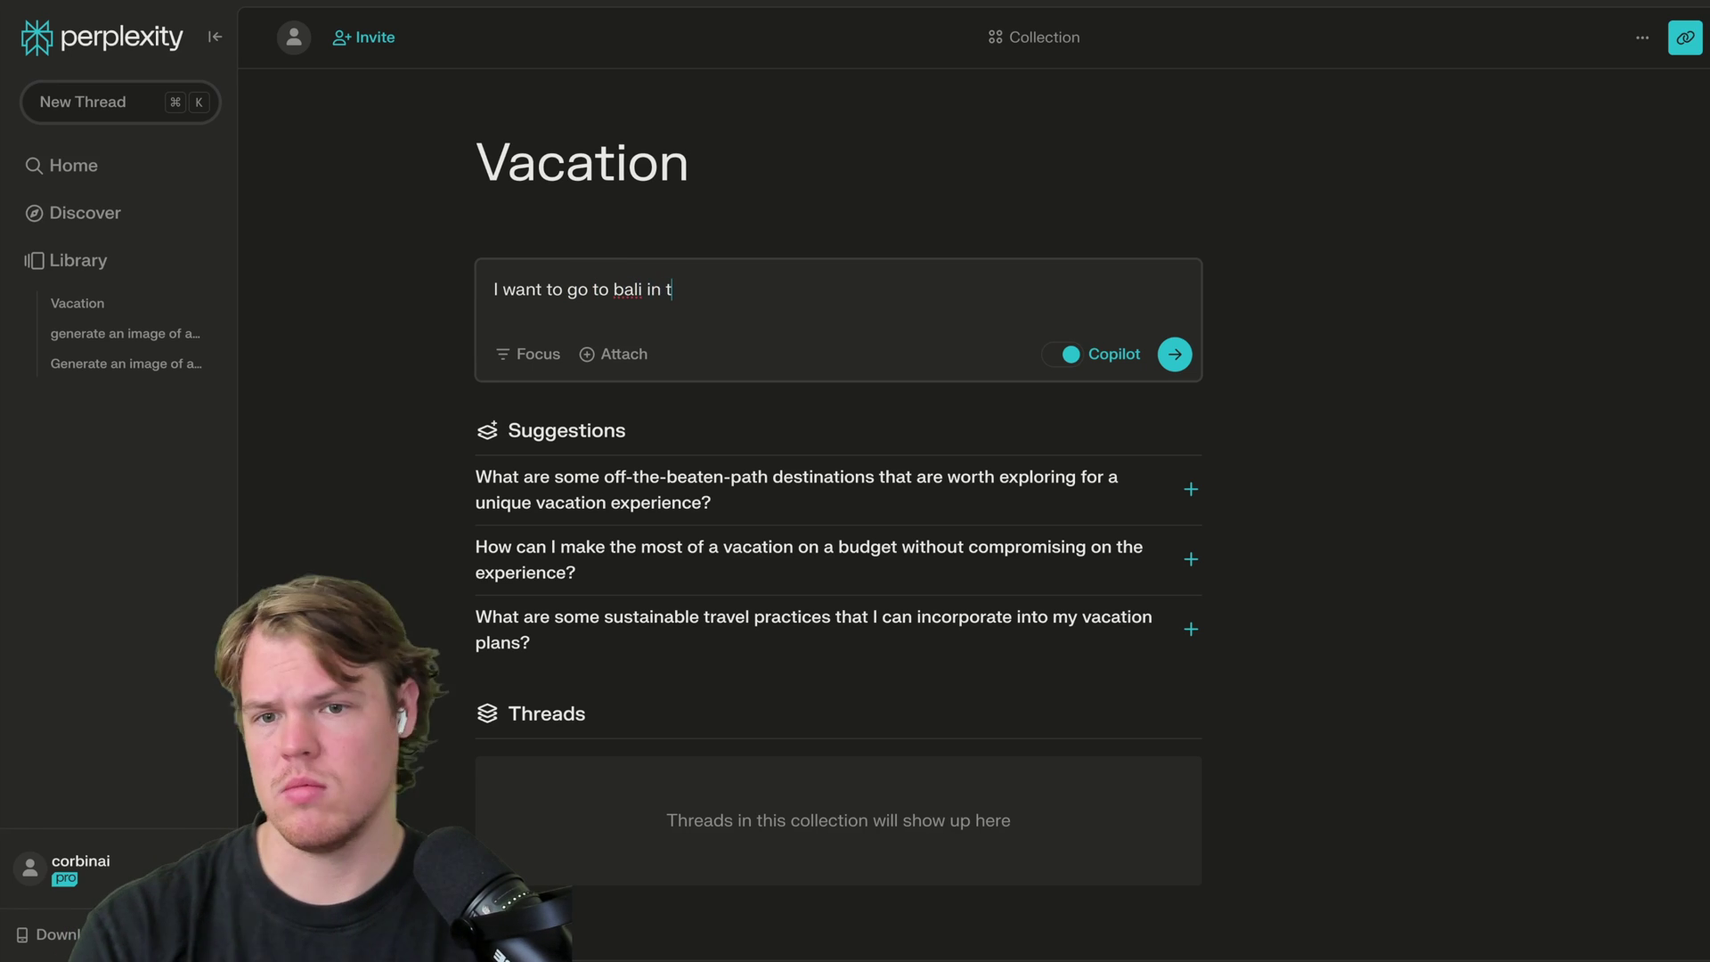
type(" devc")
key("BackSpace")
key("BackSpace")
type("cember from")
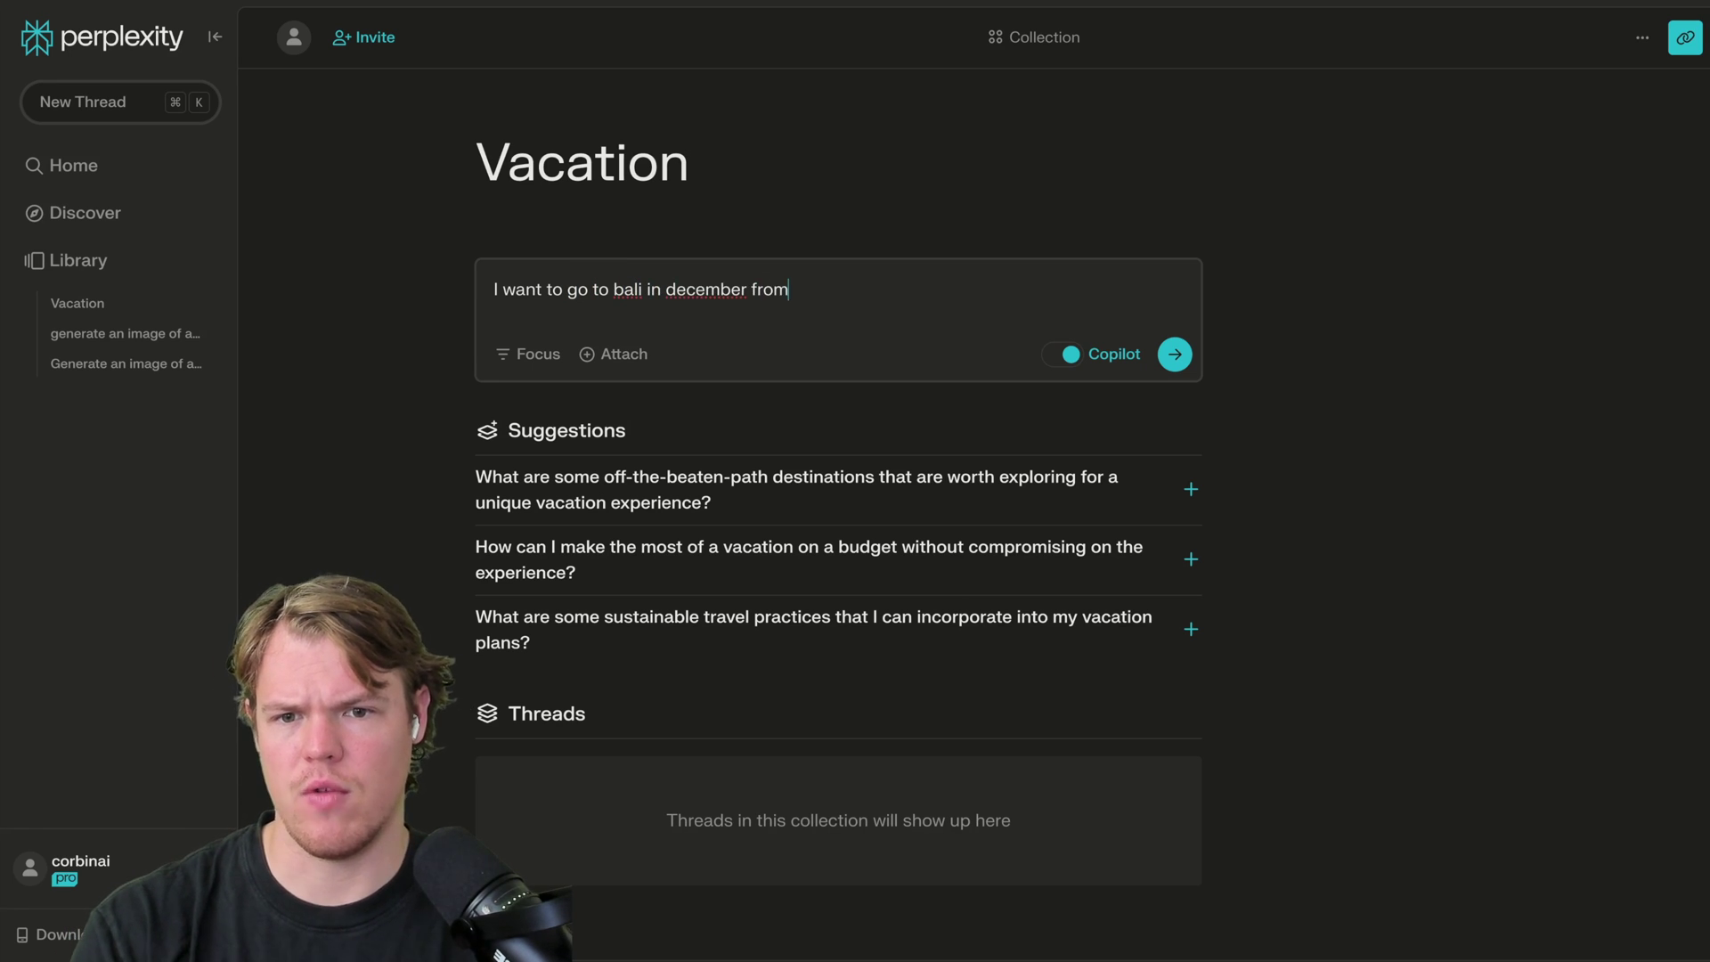
type(" new ")
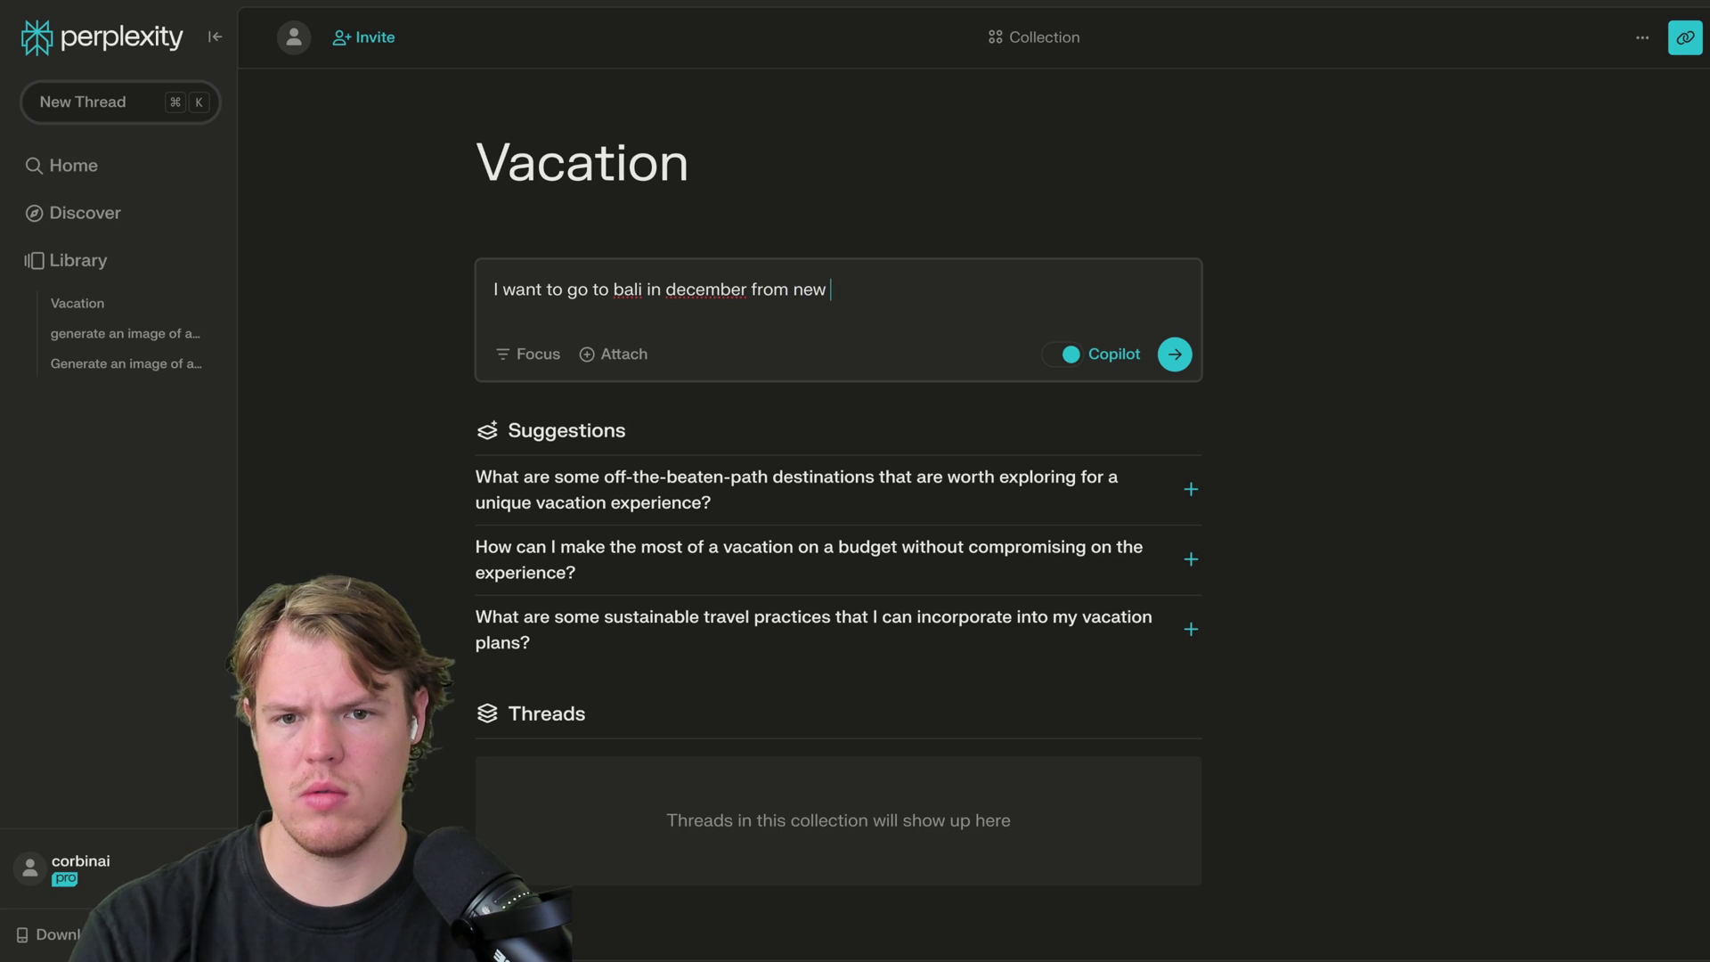
type("york")
key("Return")
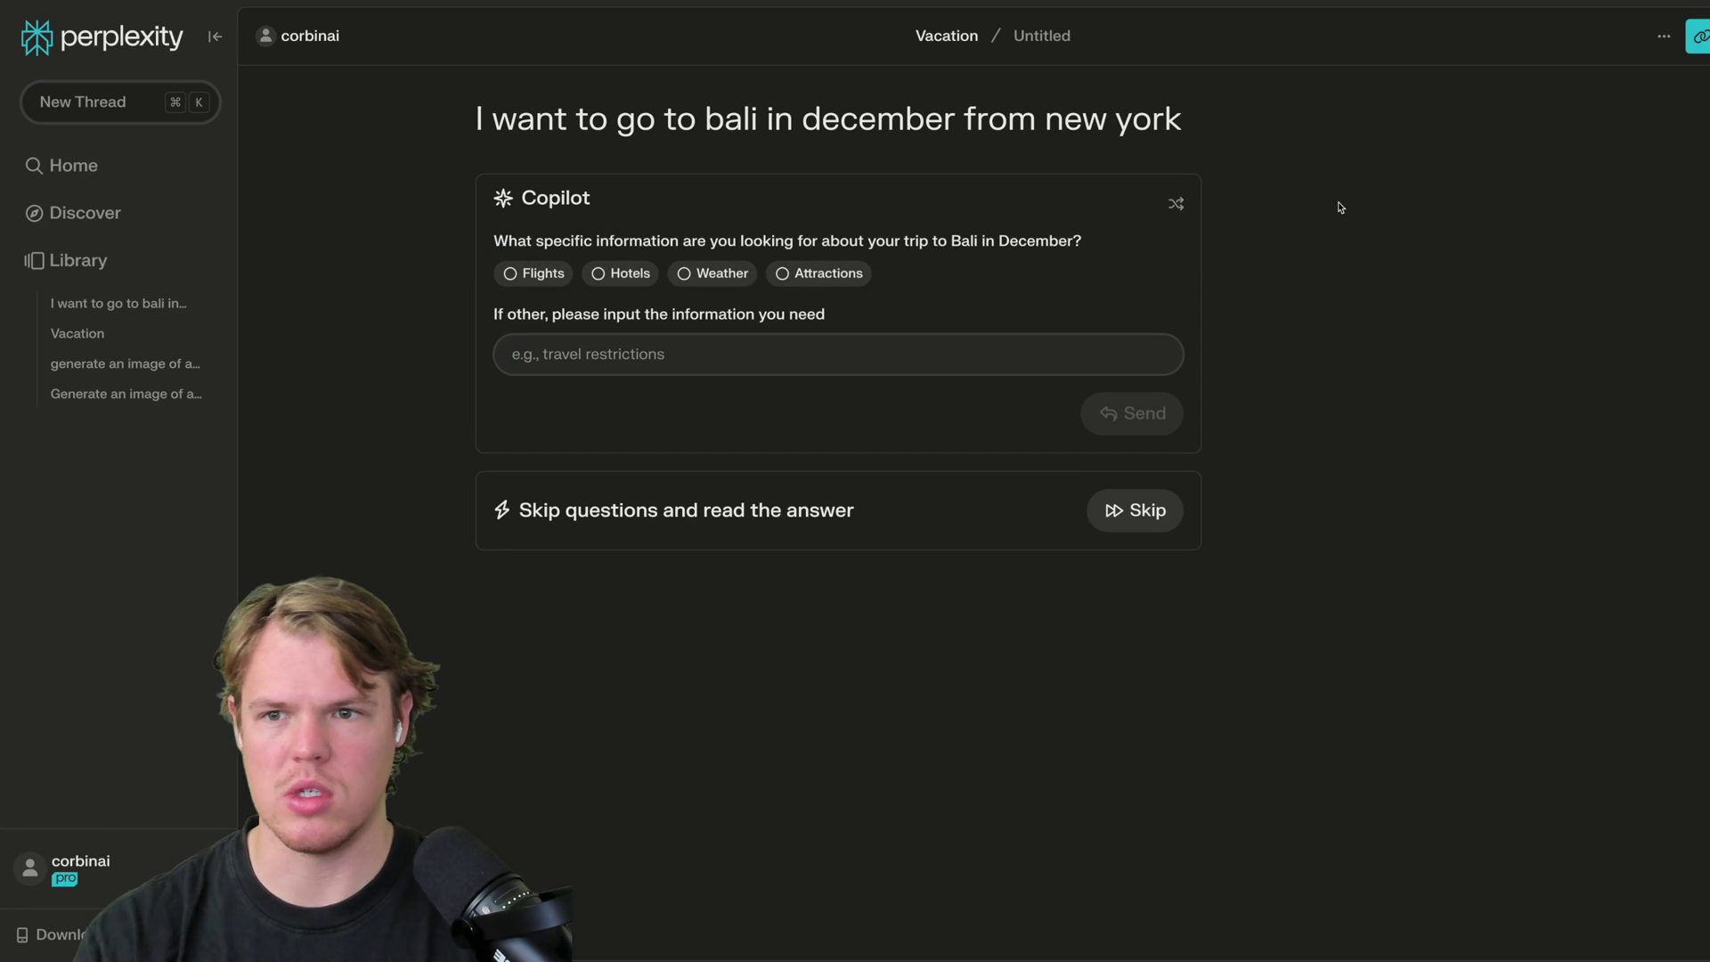
left_click(957, 34)
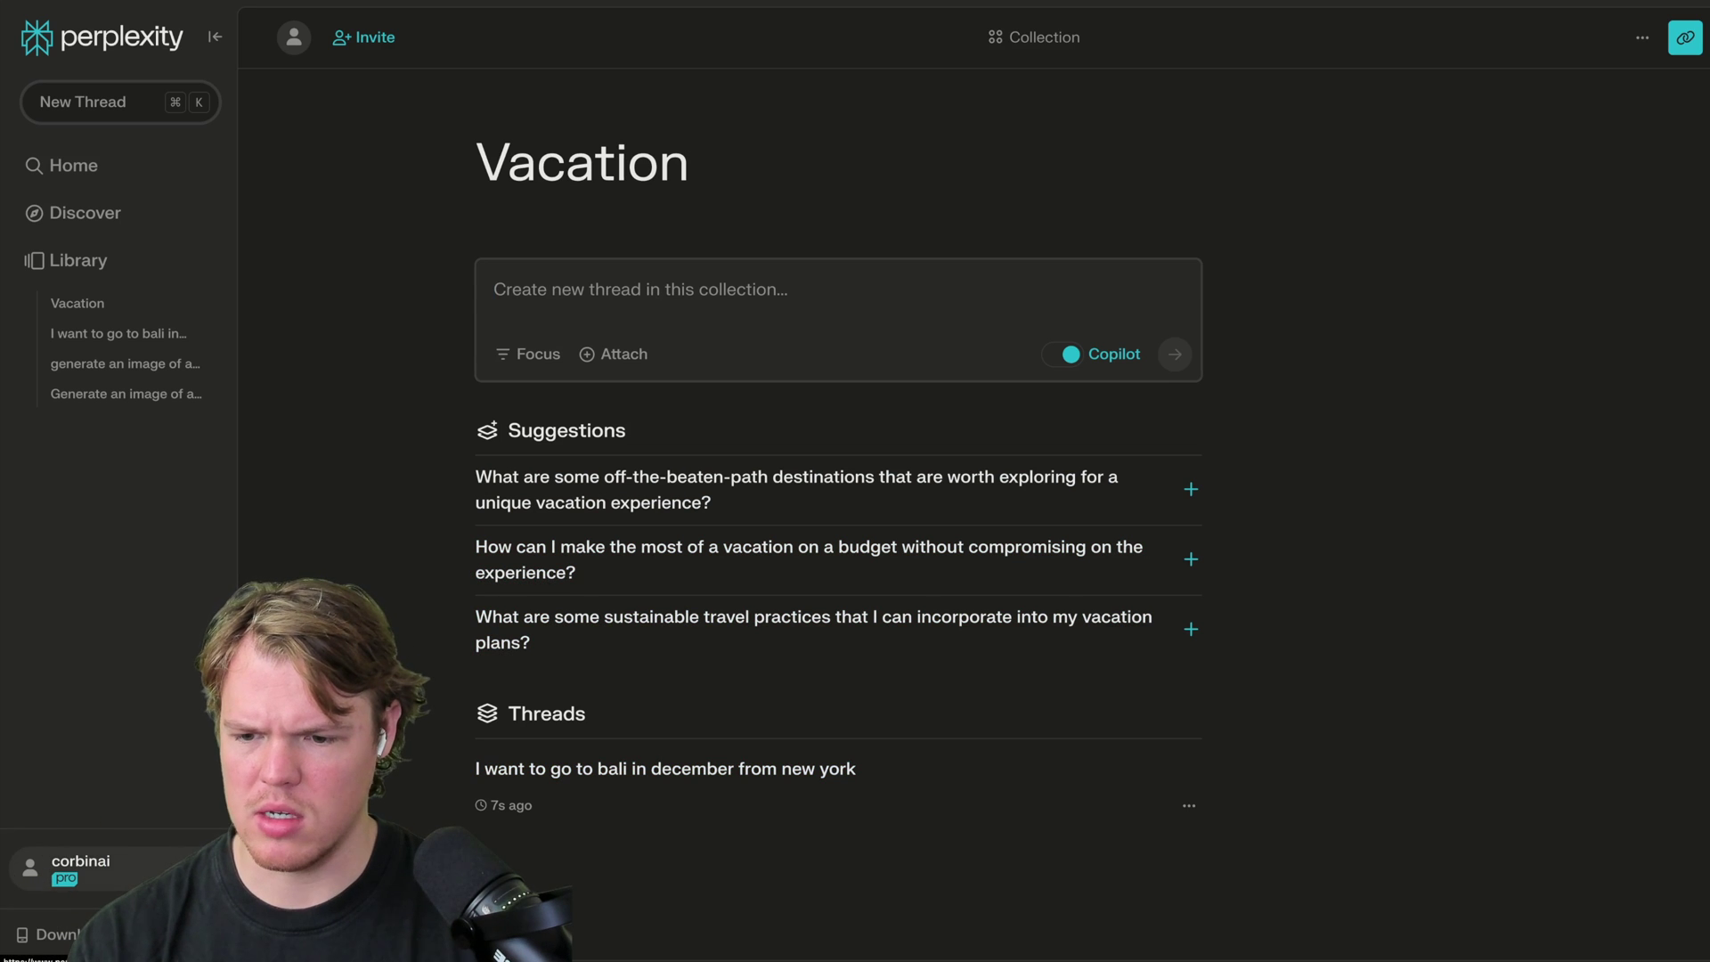
In account settings, review the Pro AI Model and Image Generation Model choices, leaving both Default.
left_click(80, 866)
scroll(487, 413, "down", 5)
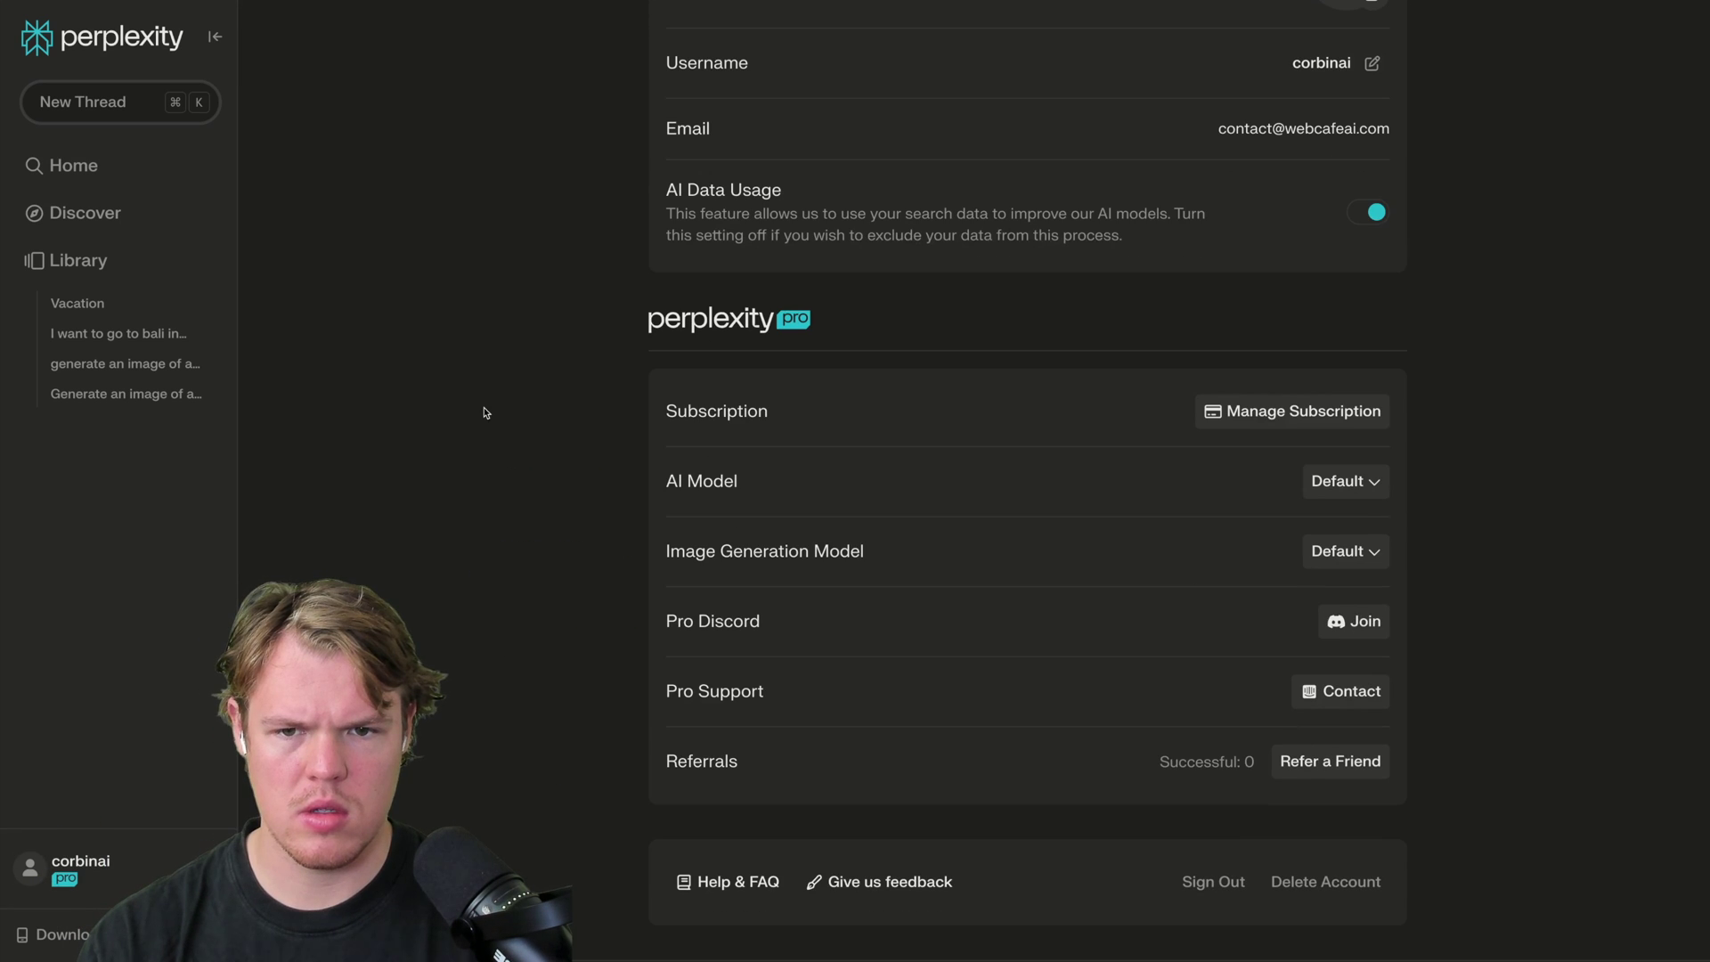
left_click_drag(890, 237, 1165, 233)
left_click(1307, 235)
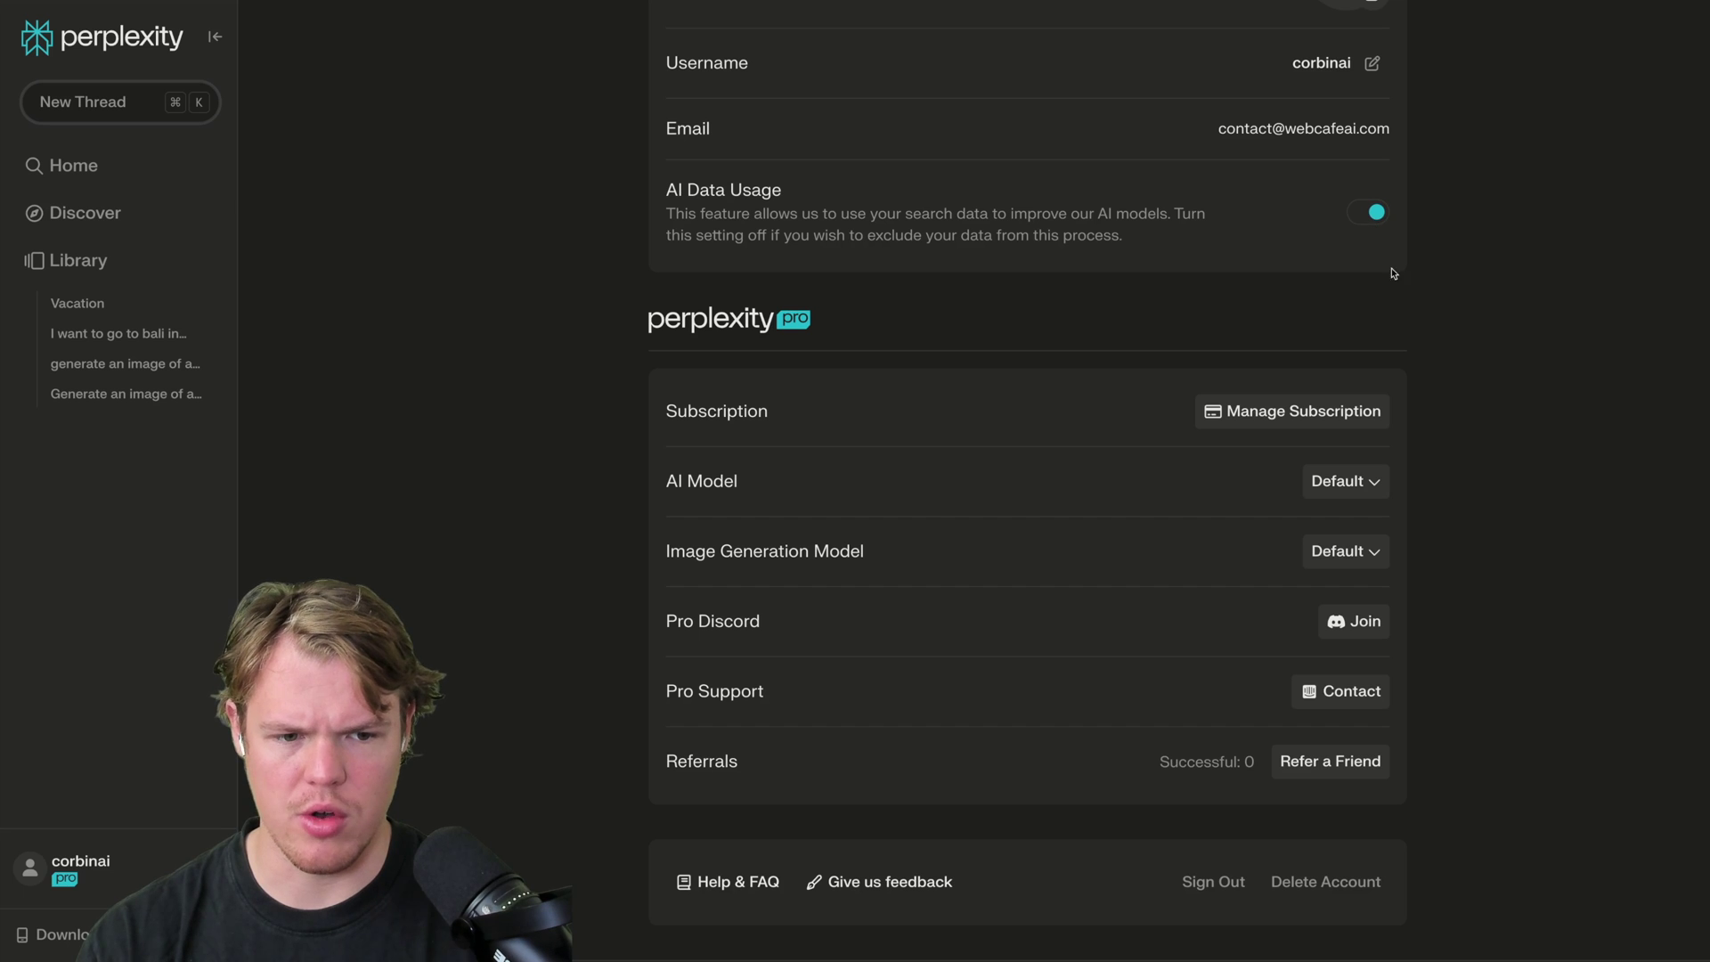
left_click(1363, 549)
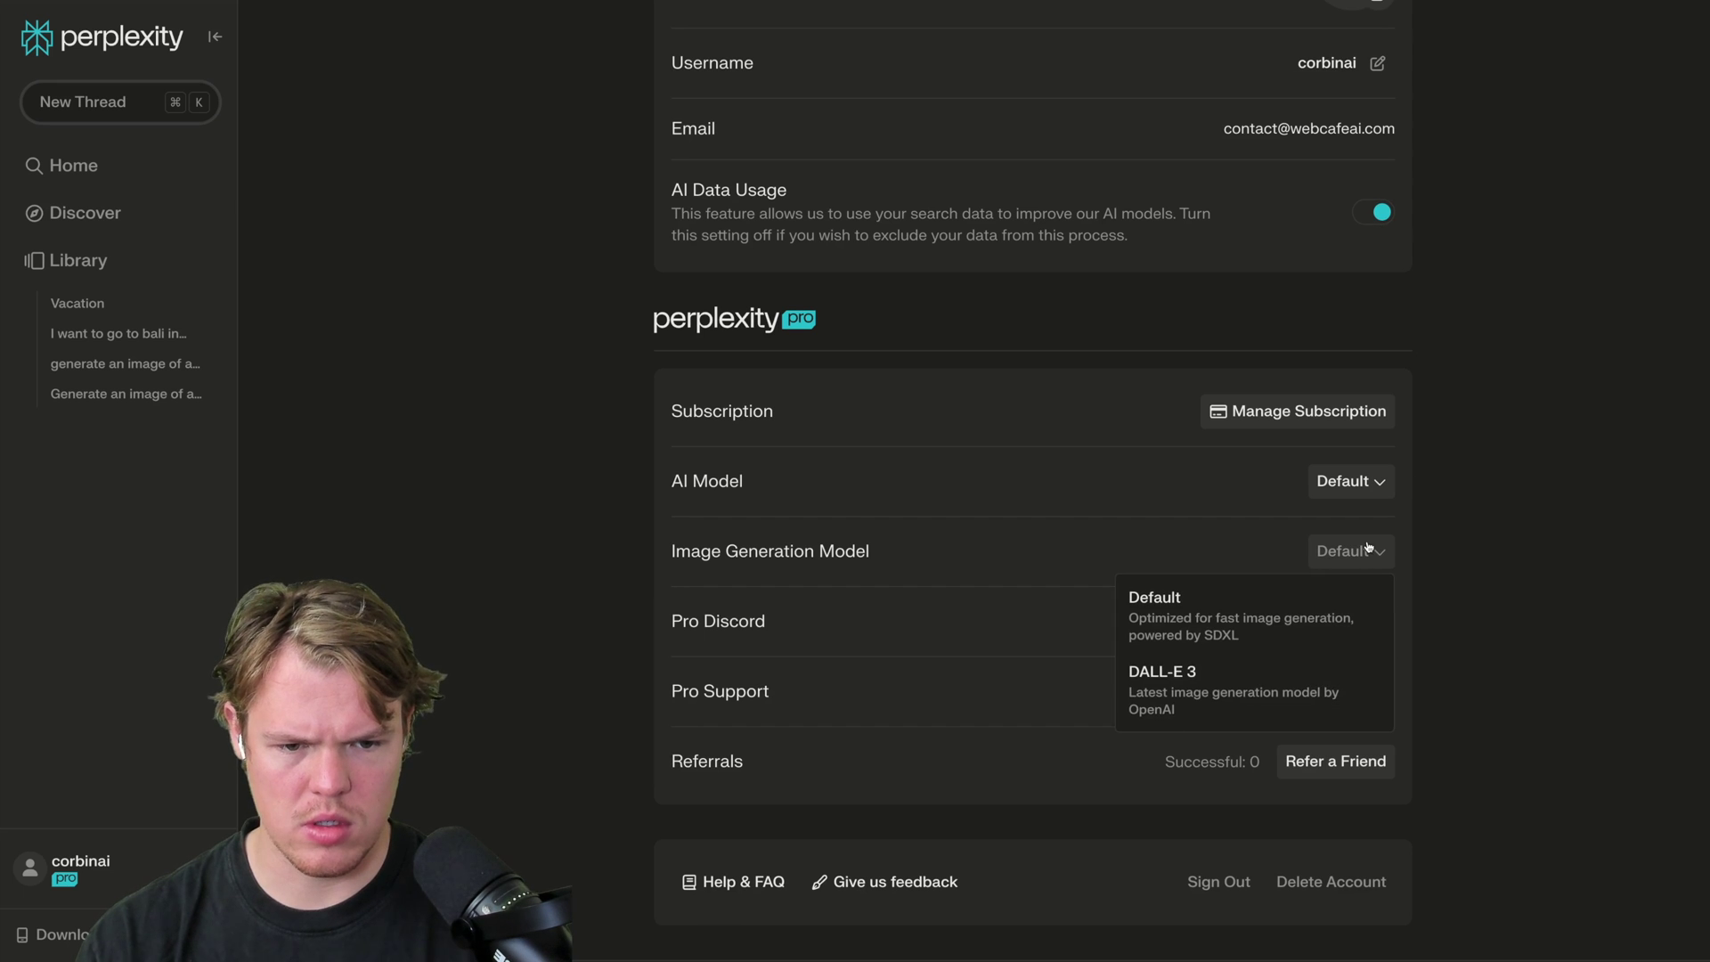
left_click(1479, 573)
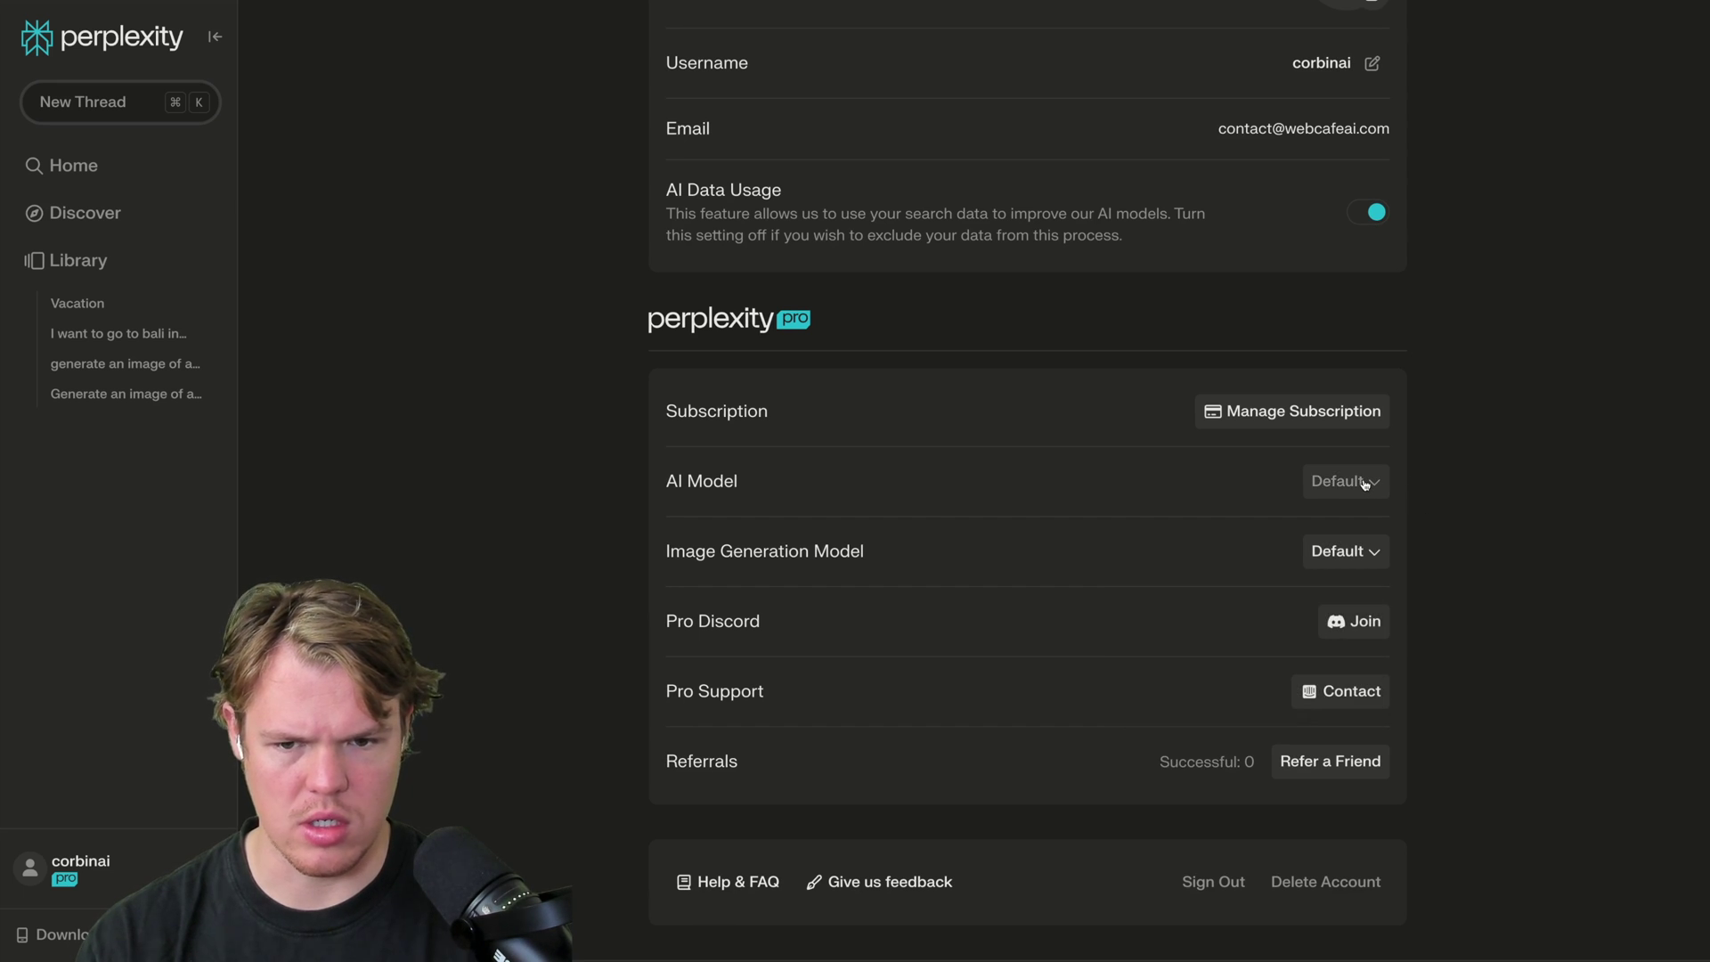
left_click(1365, 482)
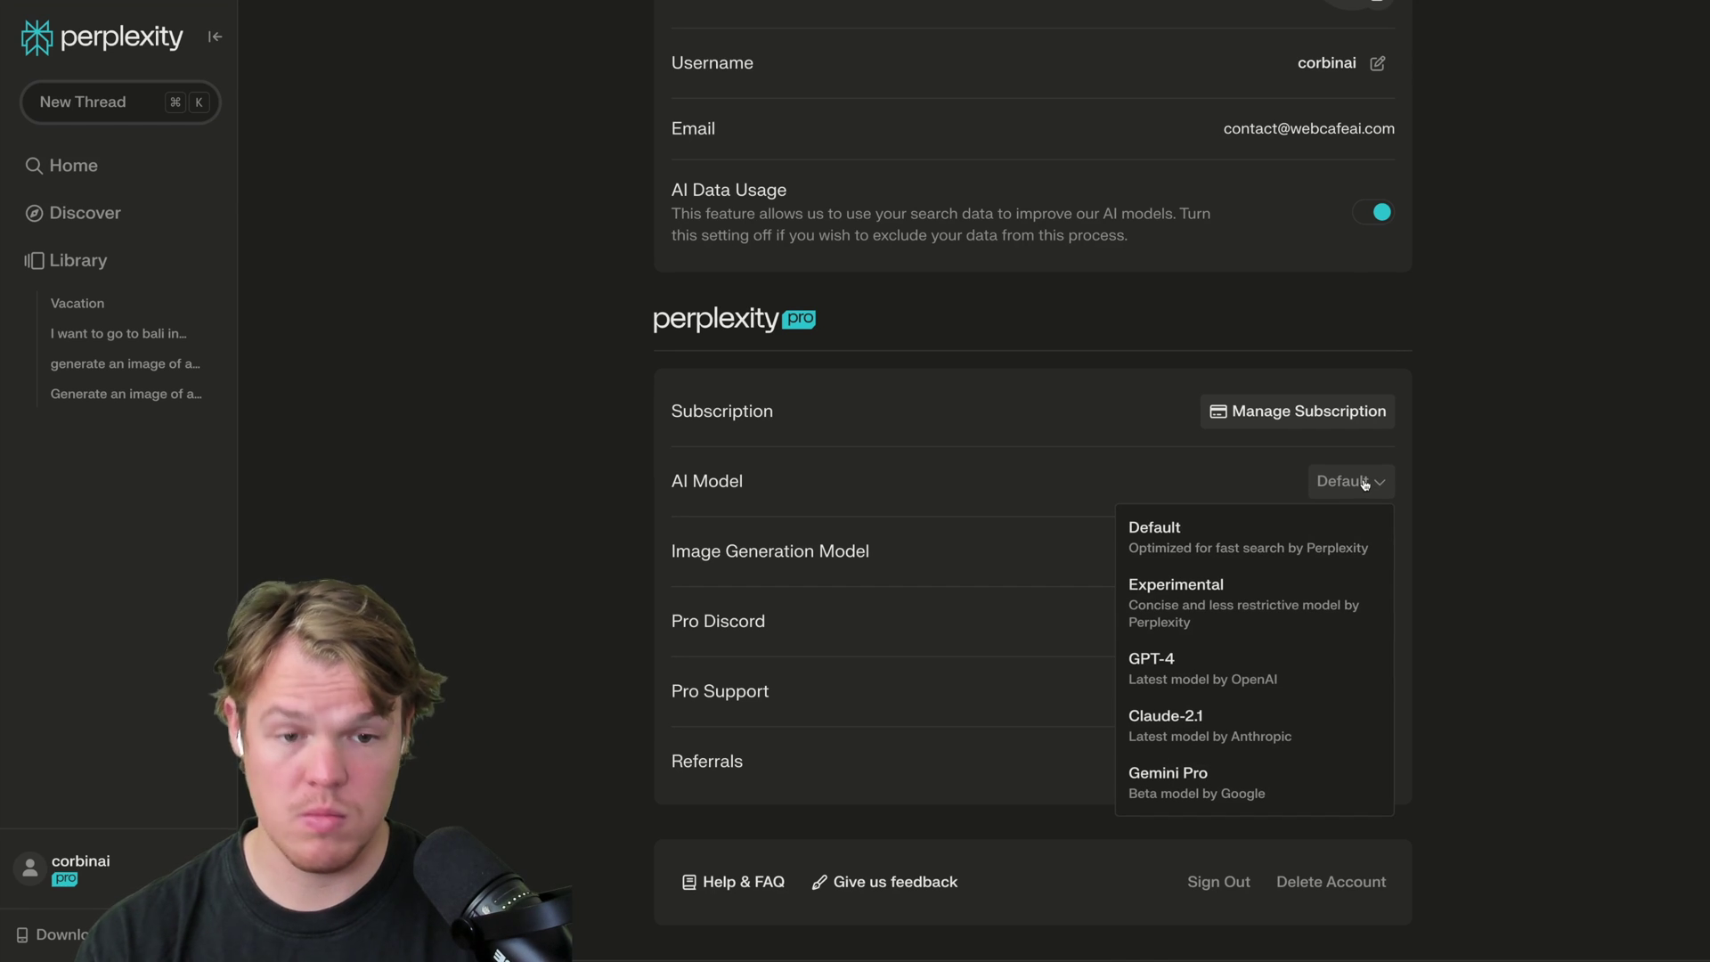
left_click(1366, 483)
Switch the AI Model to GPT-4, then set it back to Default.
scroll(1449, 486, "up", 5)
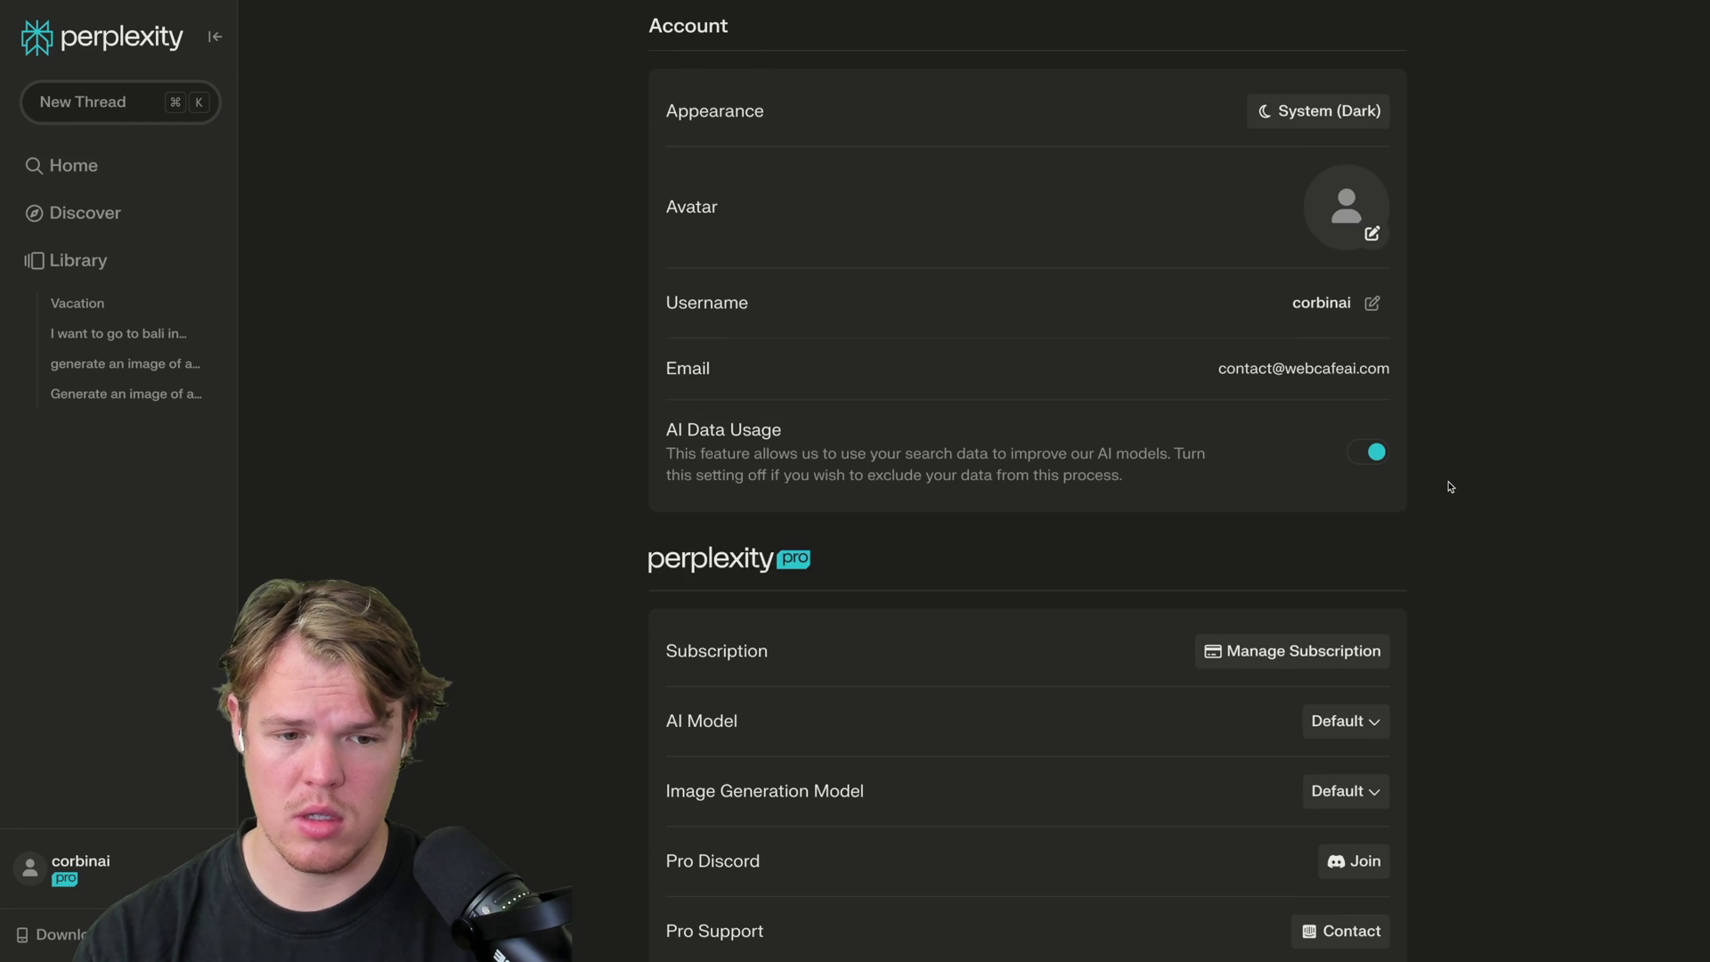
scroll(1298, 603, "down", 5)
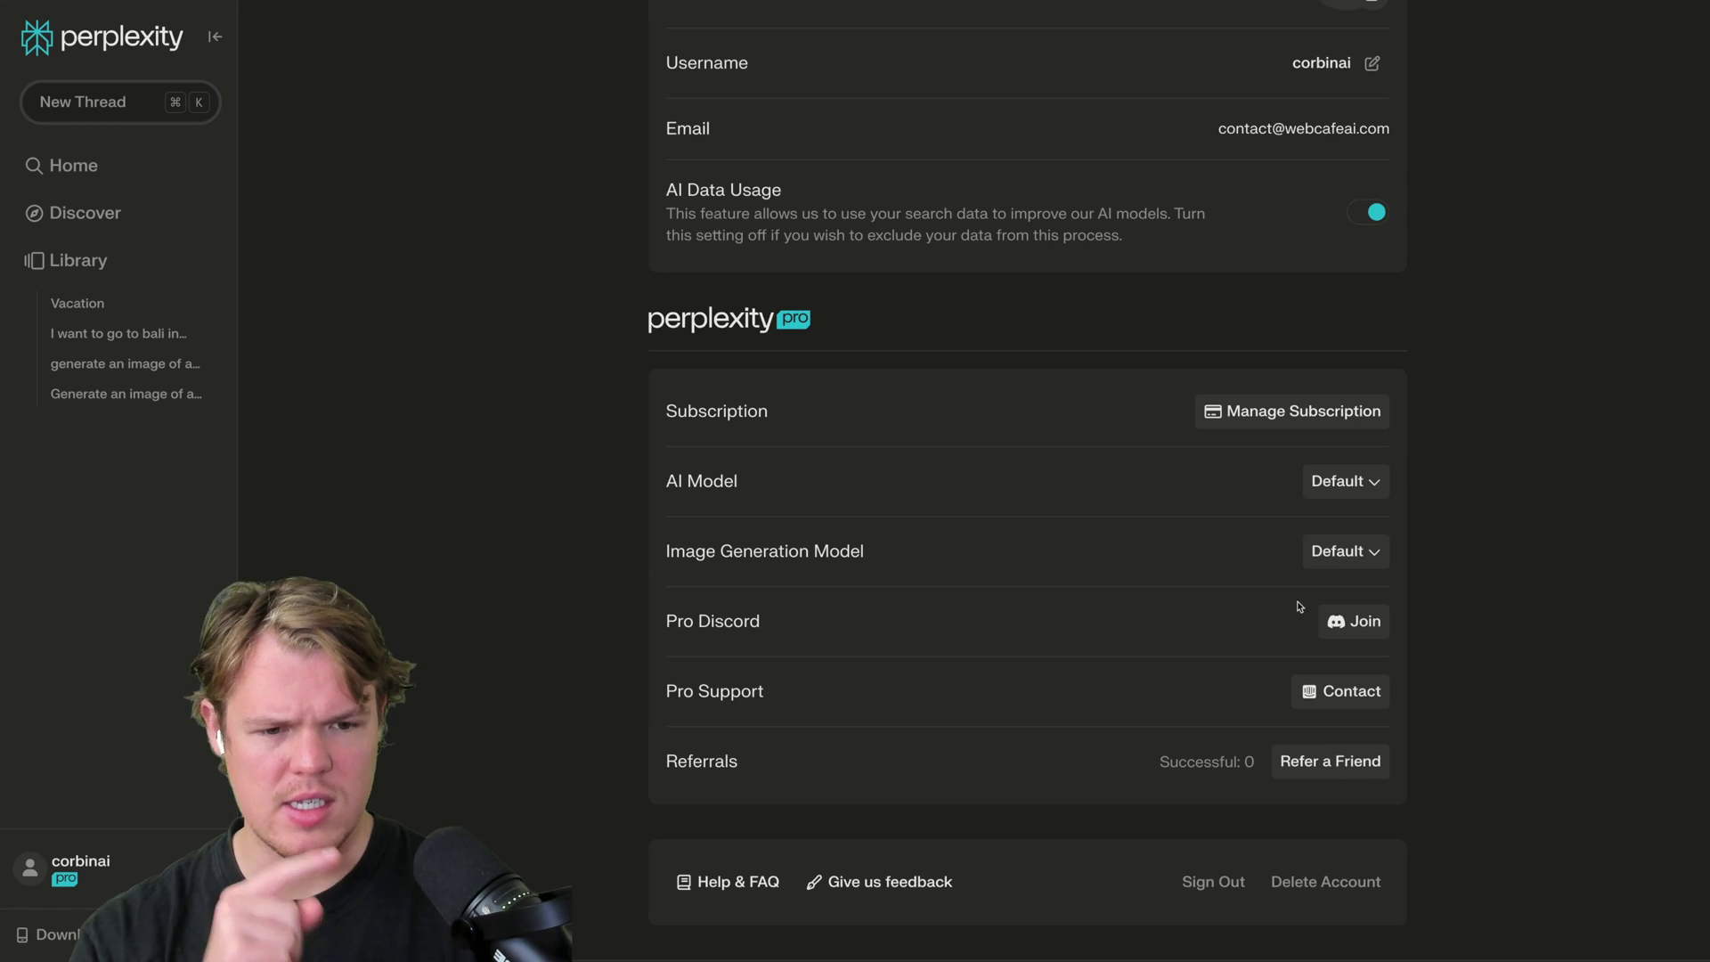
left_click(1337, 563)
left_click(1337, 563)
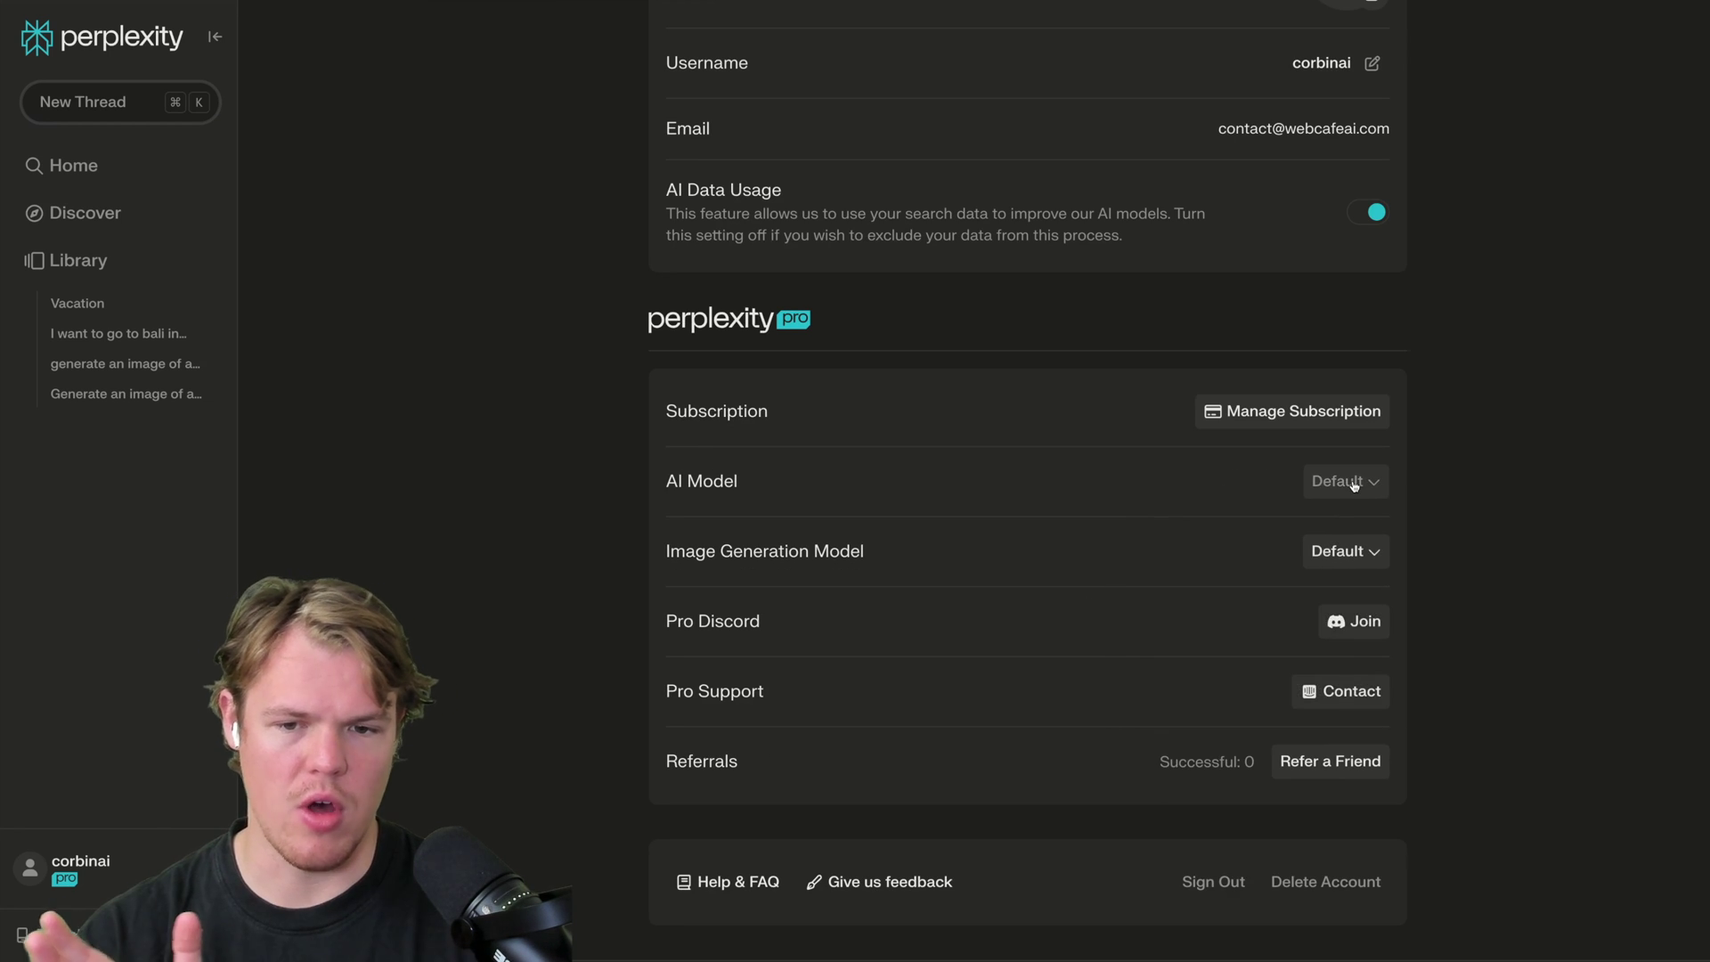
left_click(1351, 482)
left_click(1258, 670)
left_click(1349, 481)
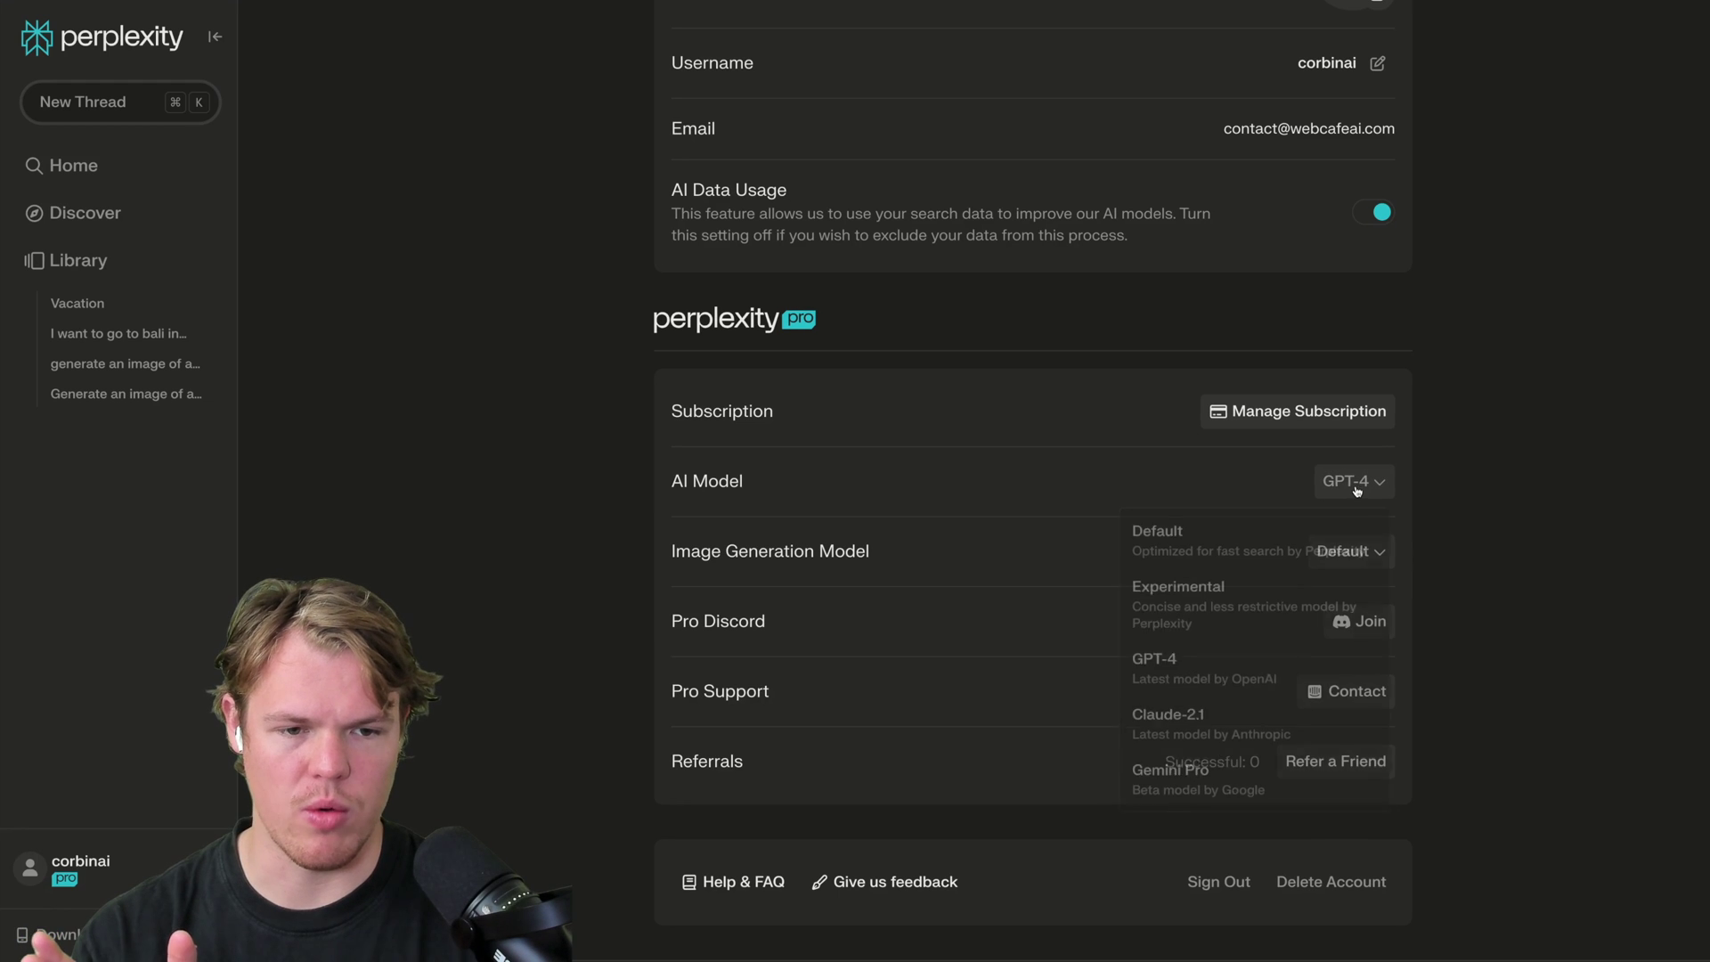
left_click(1270, 533)
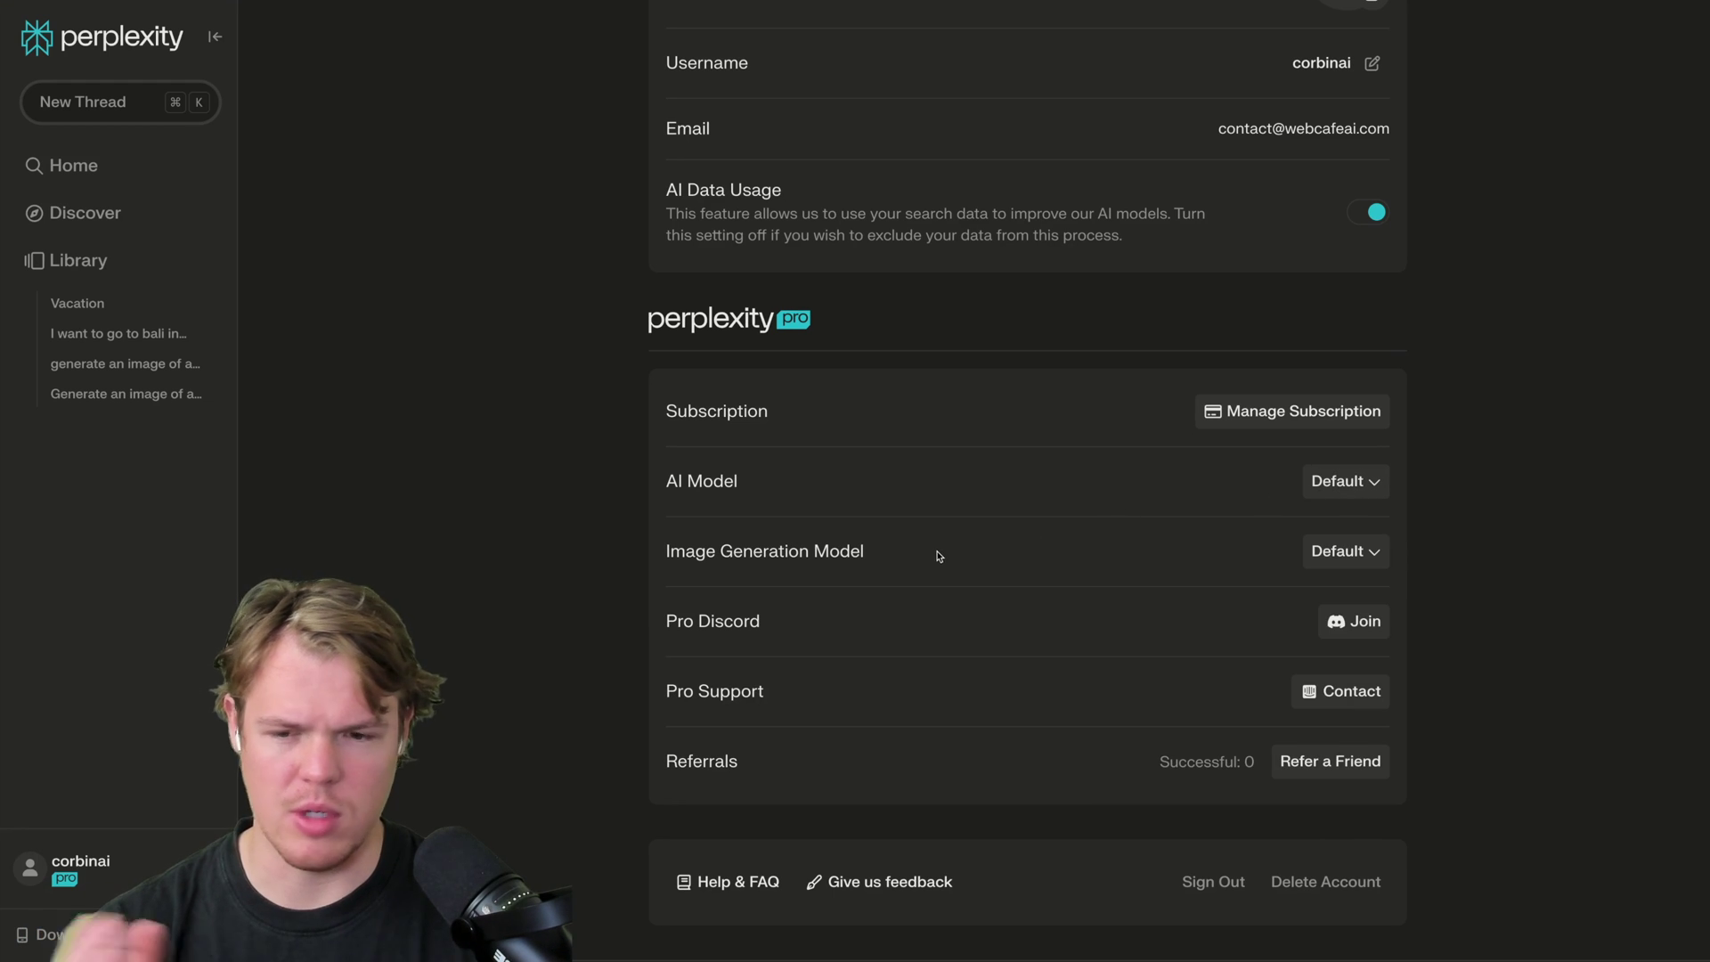
left_click(105, 261)
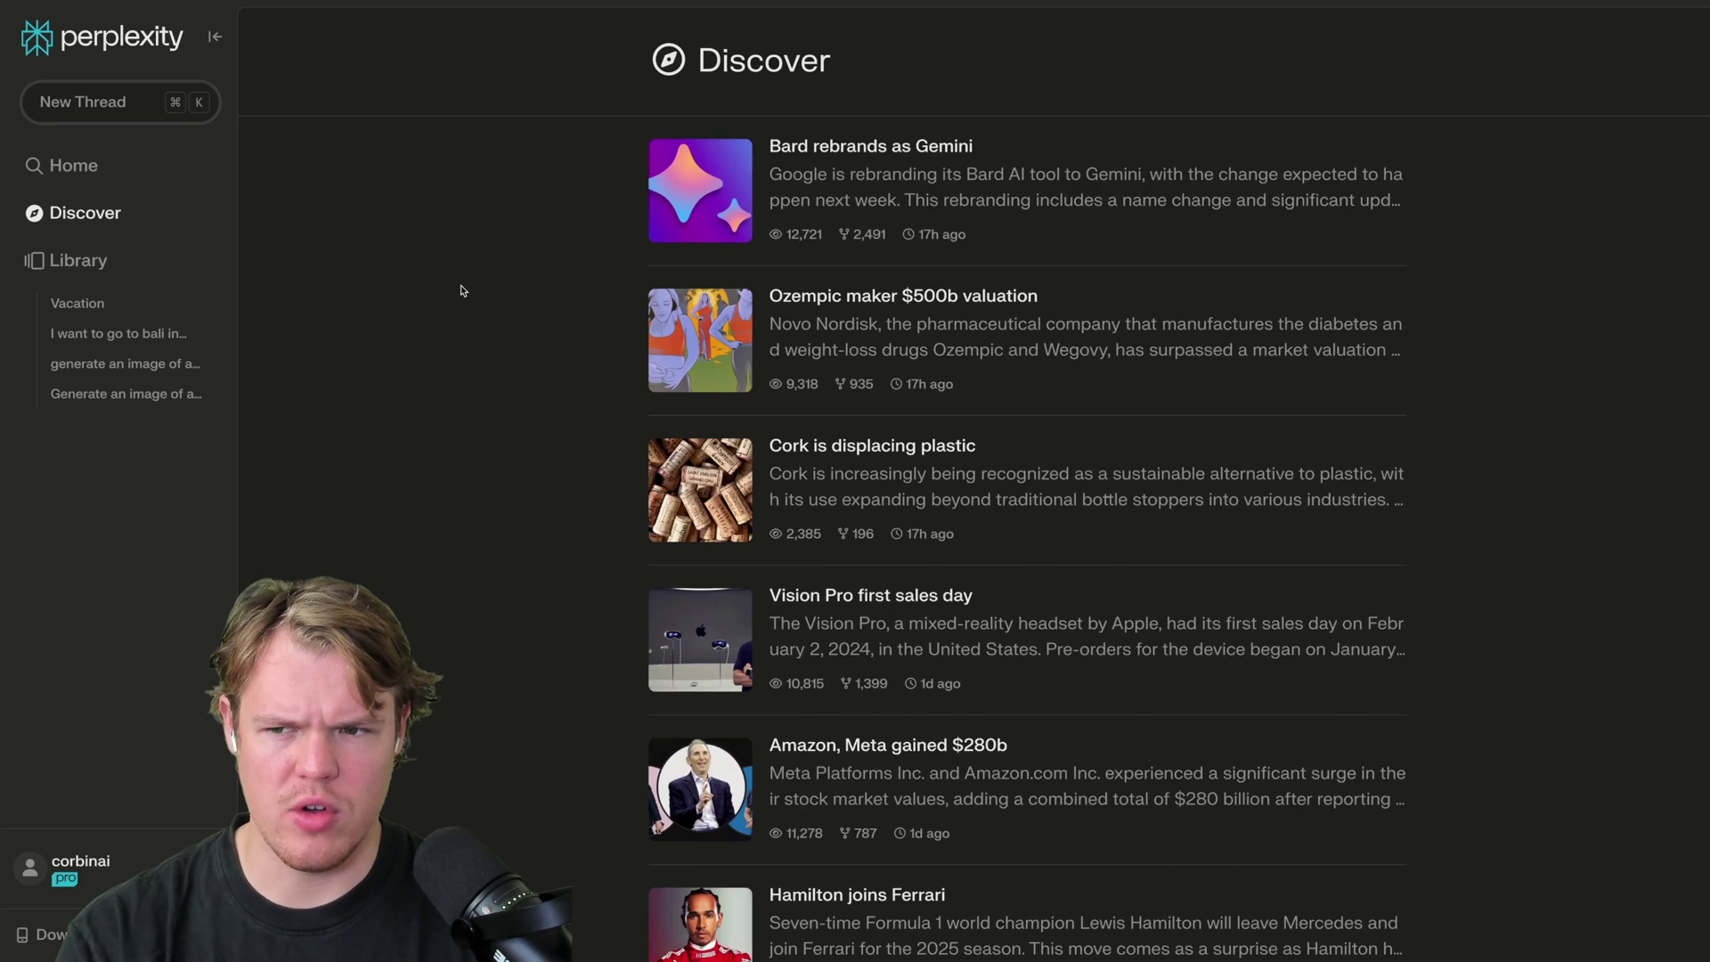
Open the Discover story 'Cork is displacing plastic' and read through its answer.
scroll(458, 285, "down", 2)
scroll(462, 291, "down", 1)
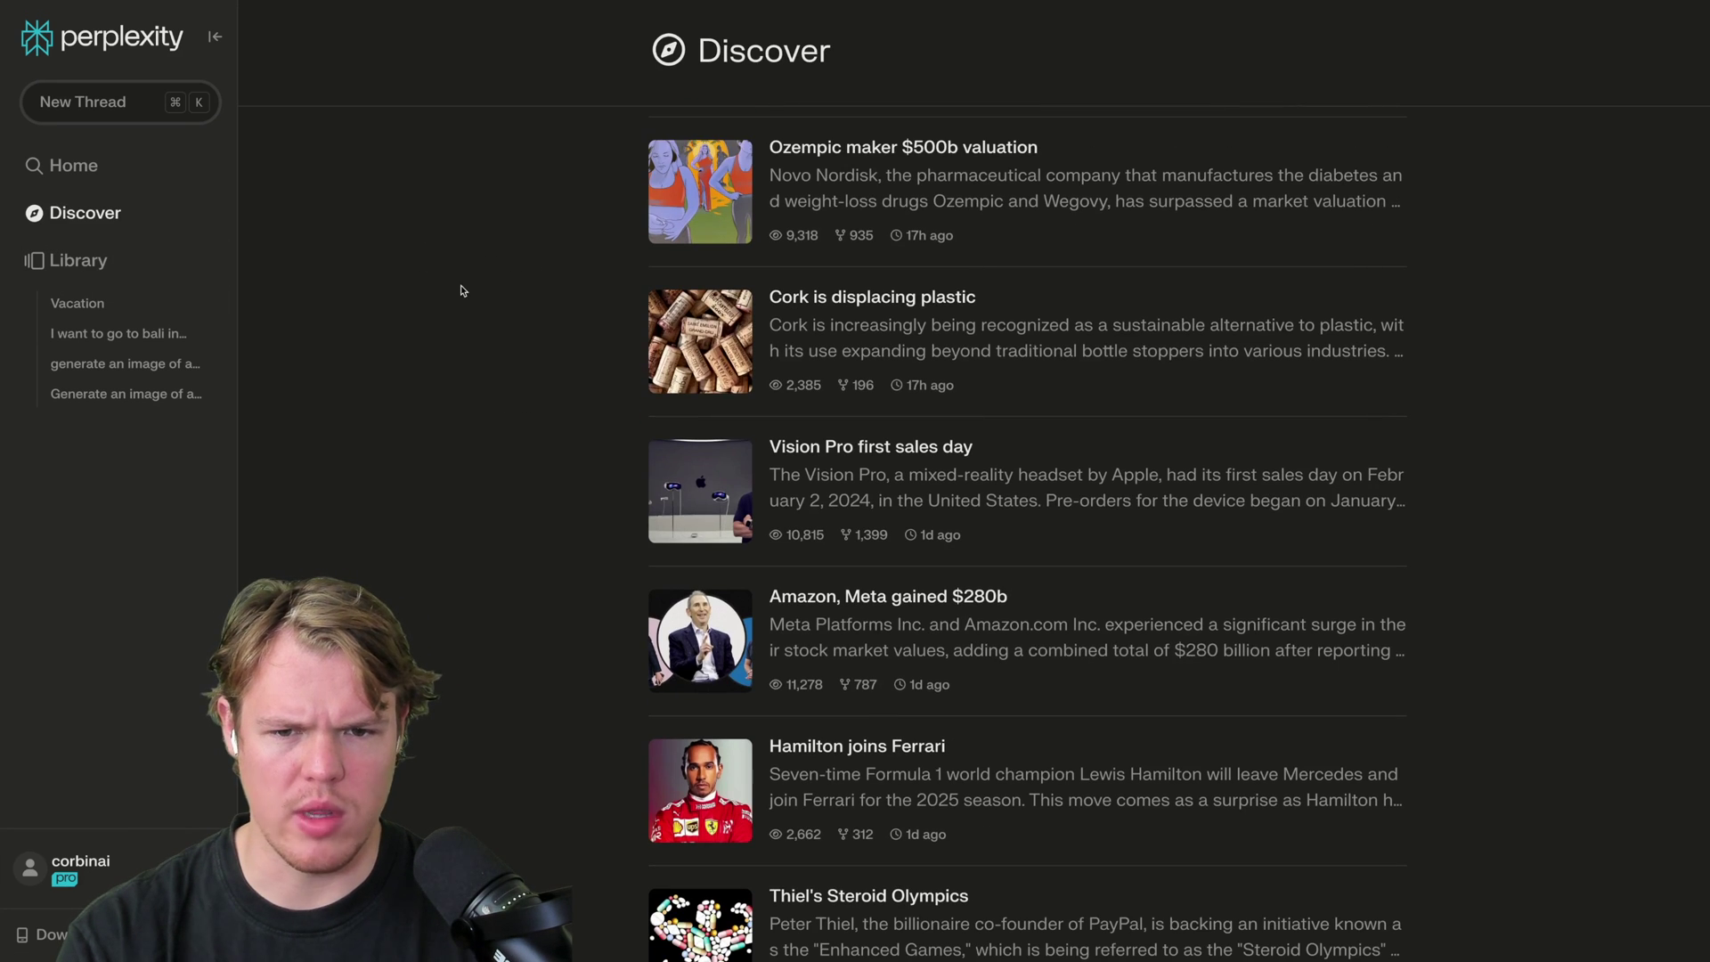
left_click(960, 335)
scroll(746, 385, "down", 6)
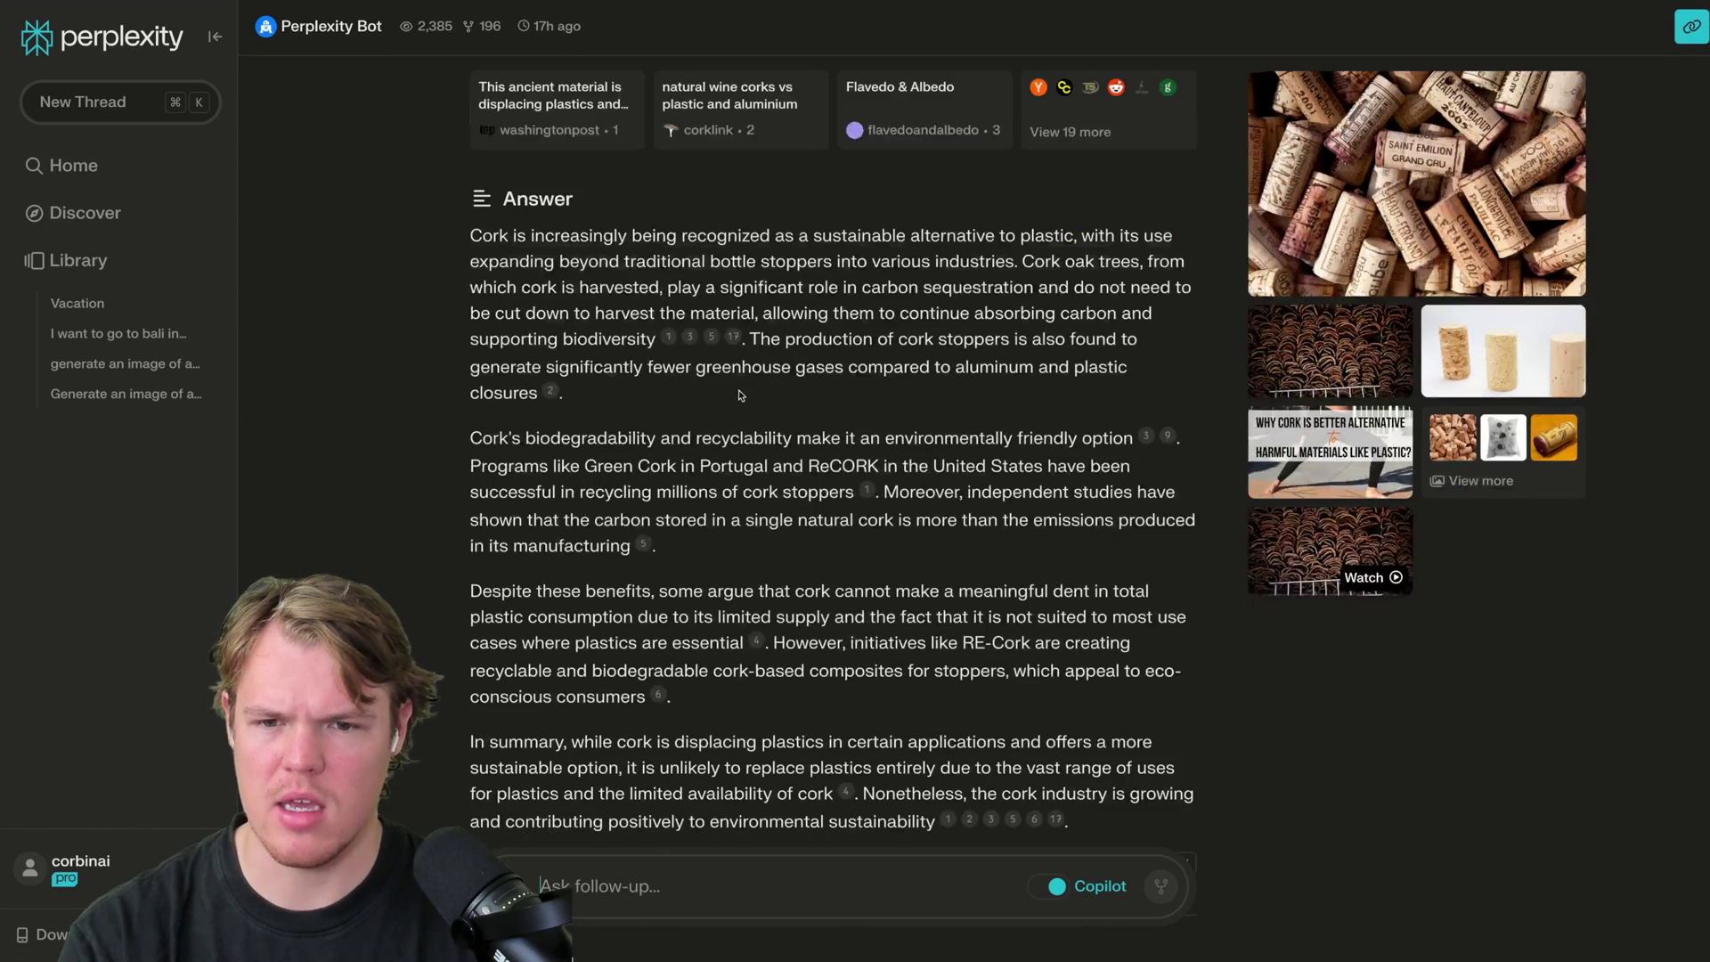
scroll(746, 385, "up", 6)
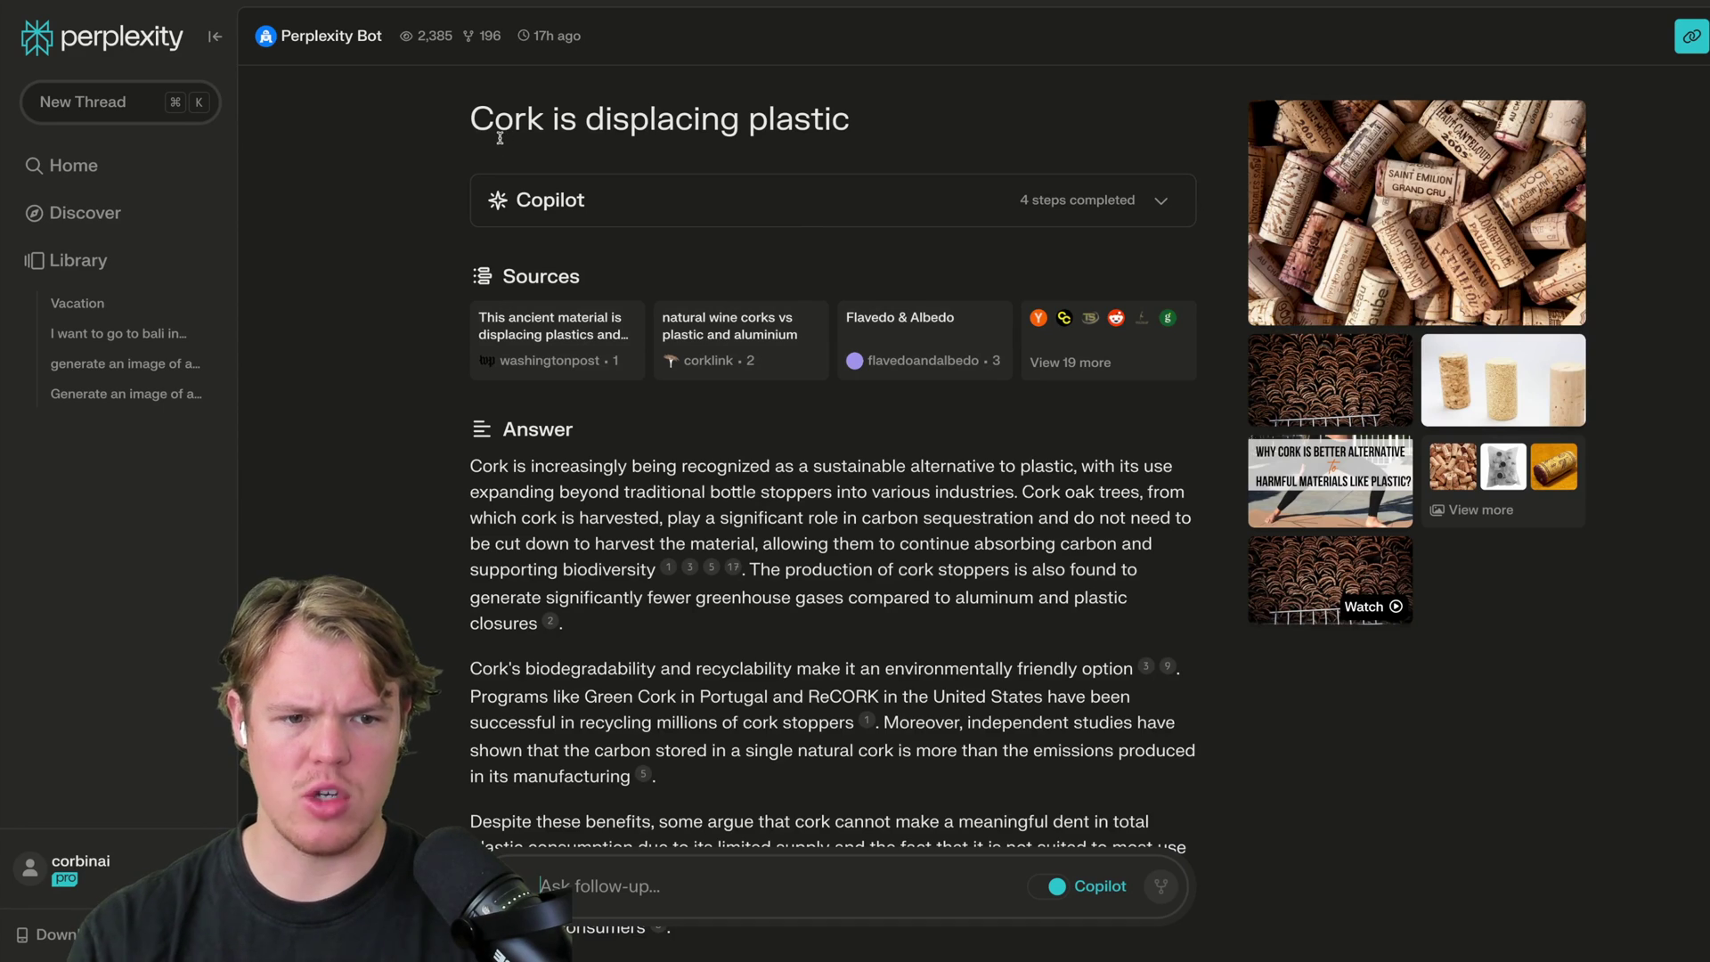
scroll(294, 352, "down", 2)
scroll(294, 353, "down", 5)
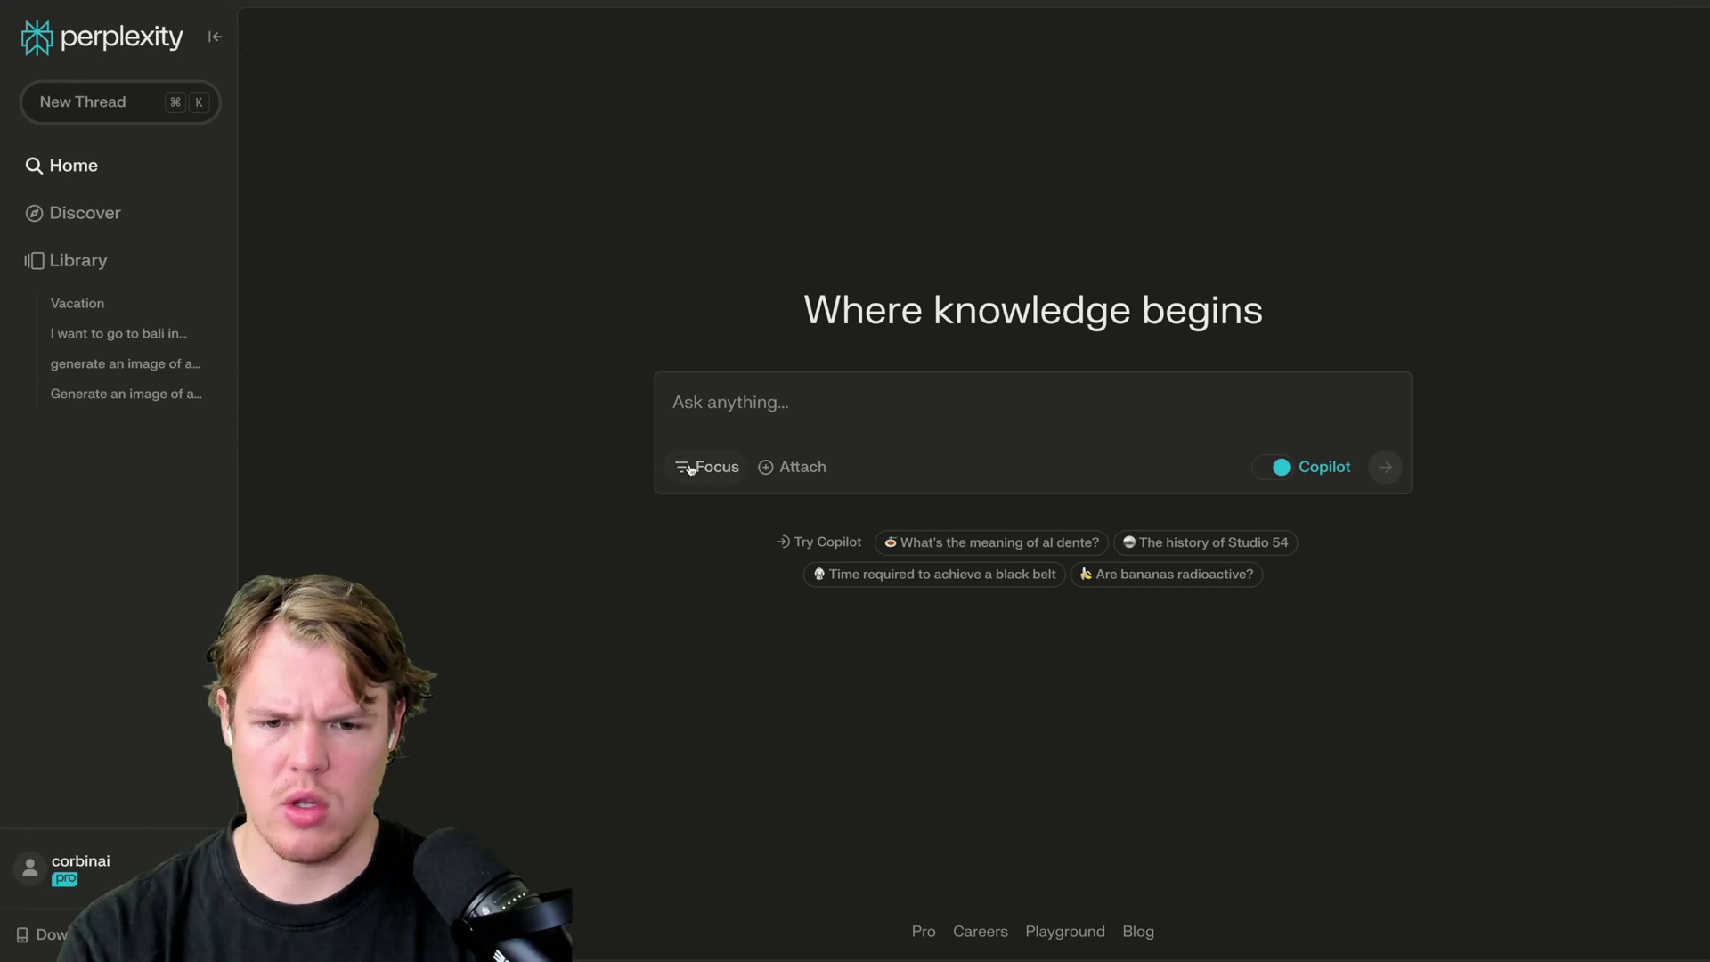
With search focused on YouTube, ask 'Find me a tutorial on how to implement OpenAI with Zapier'.
left_click(690, 469)
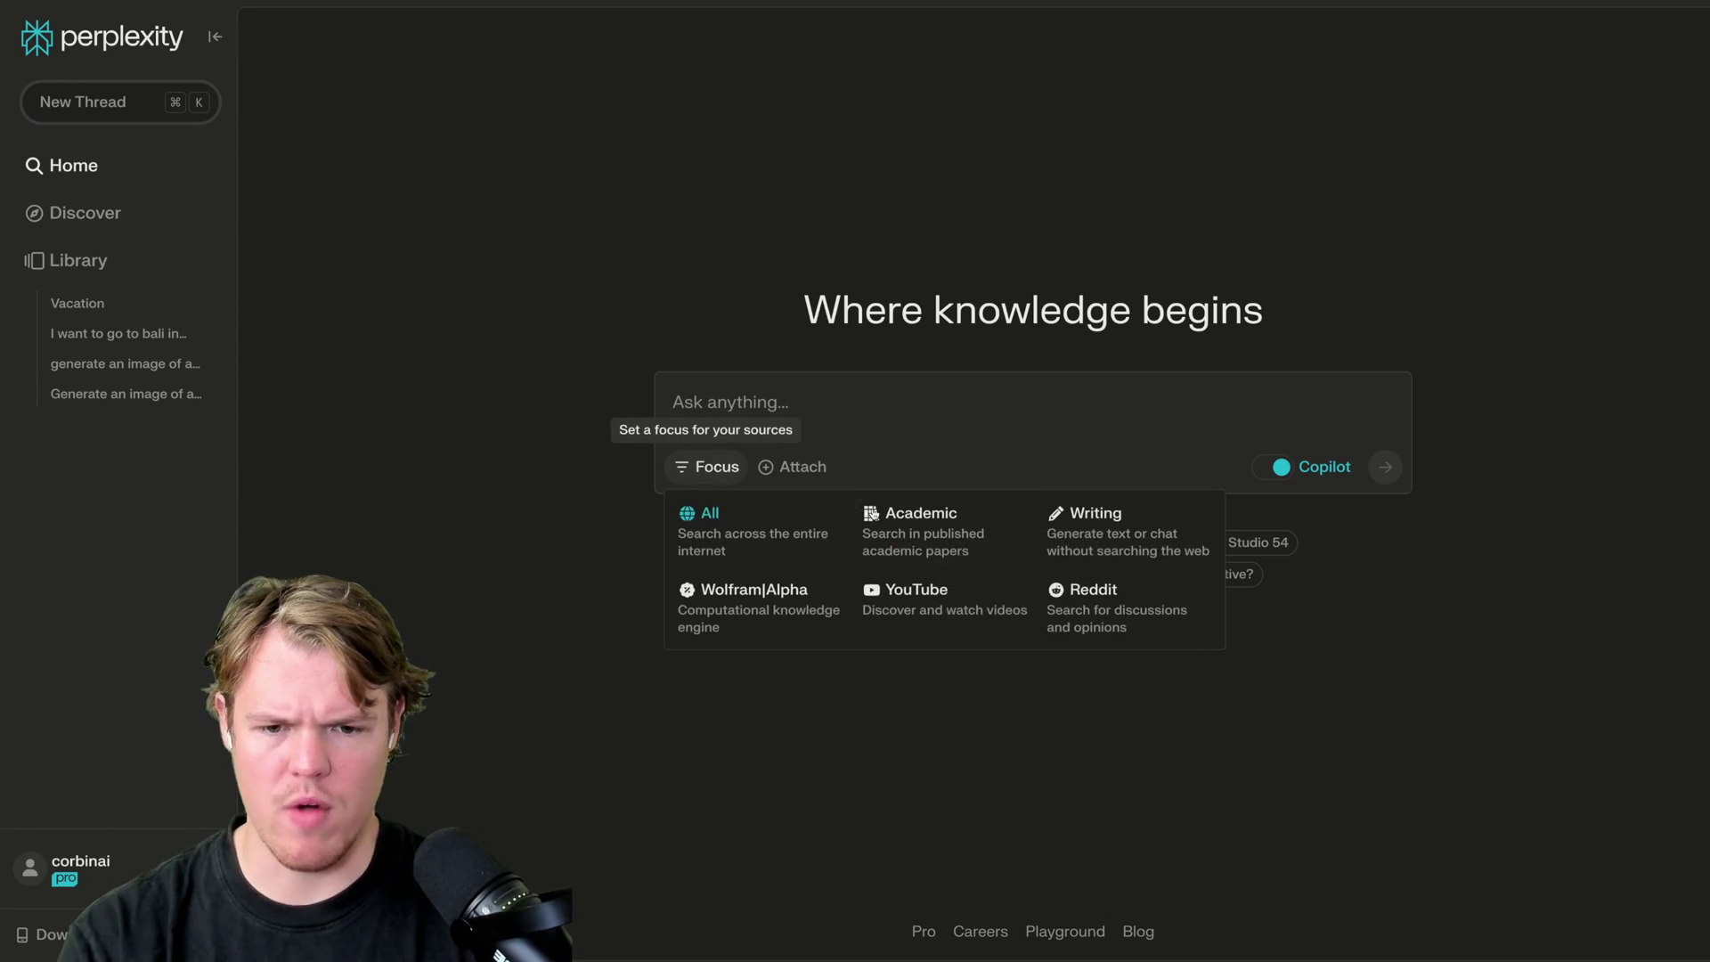
left_click(967, 597)
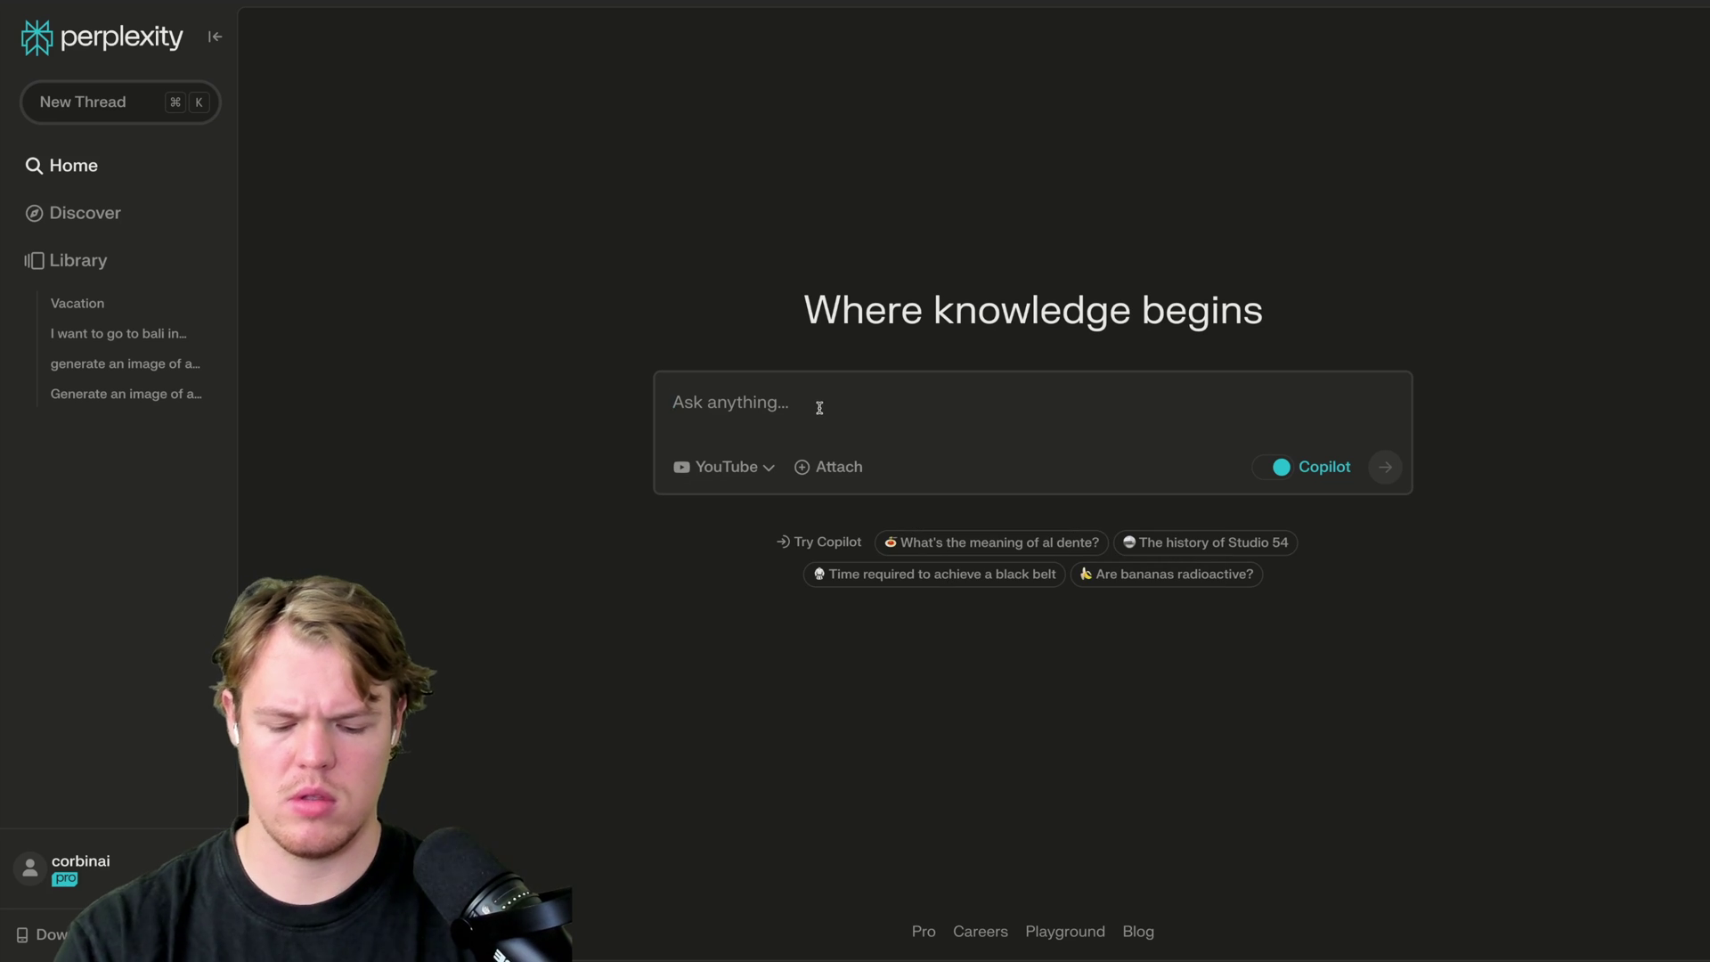
type("Find me a")
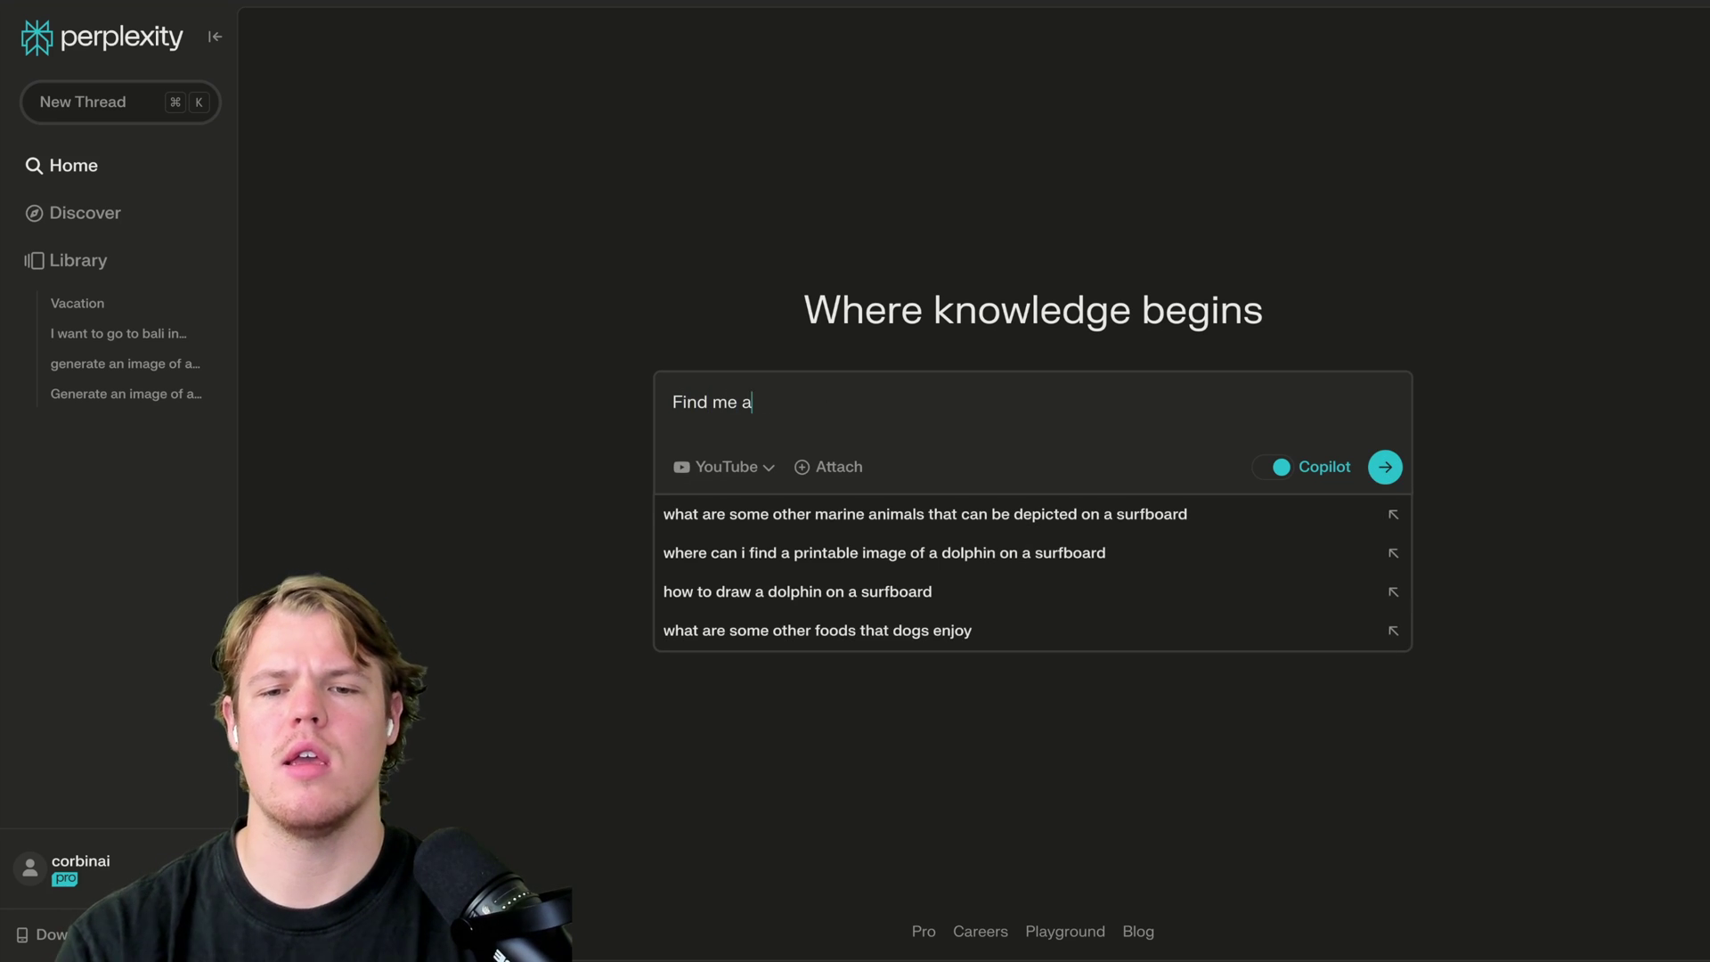
type(" tutorial on how ot")
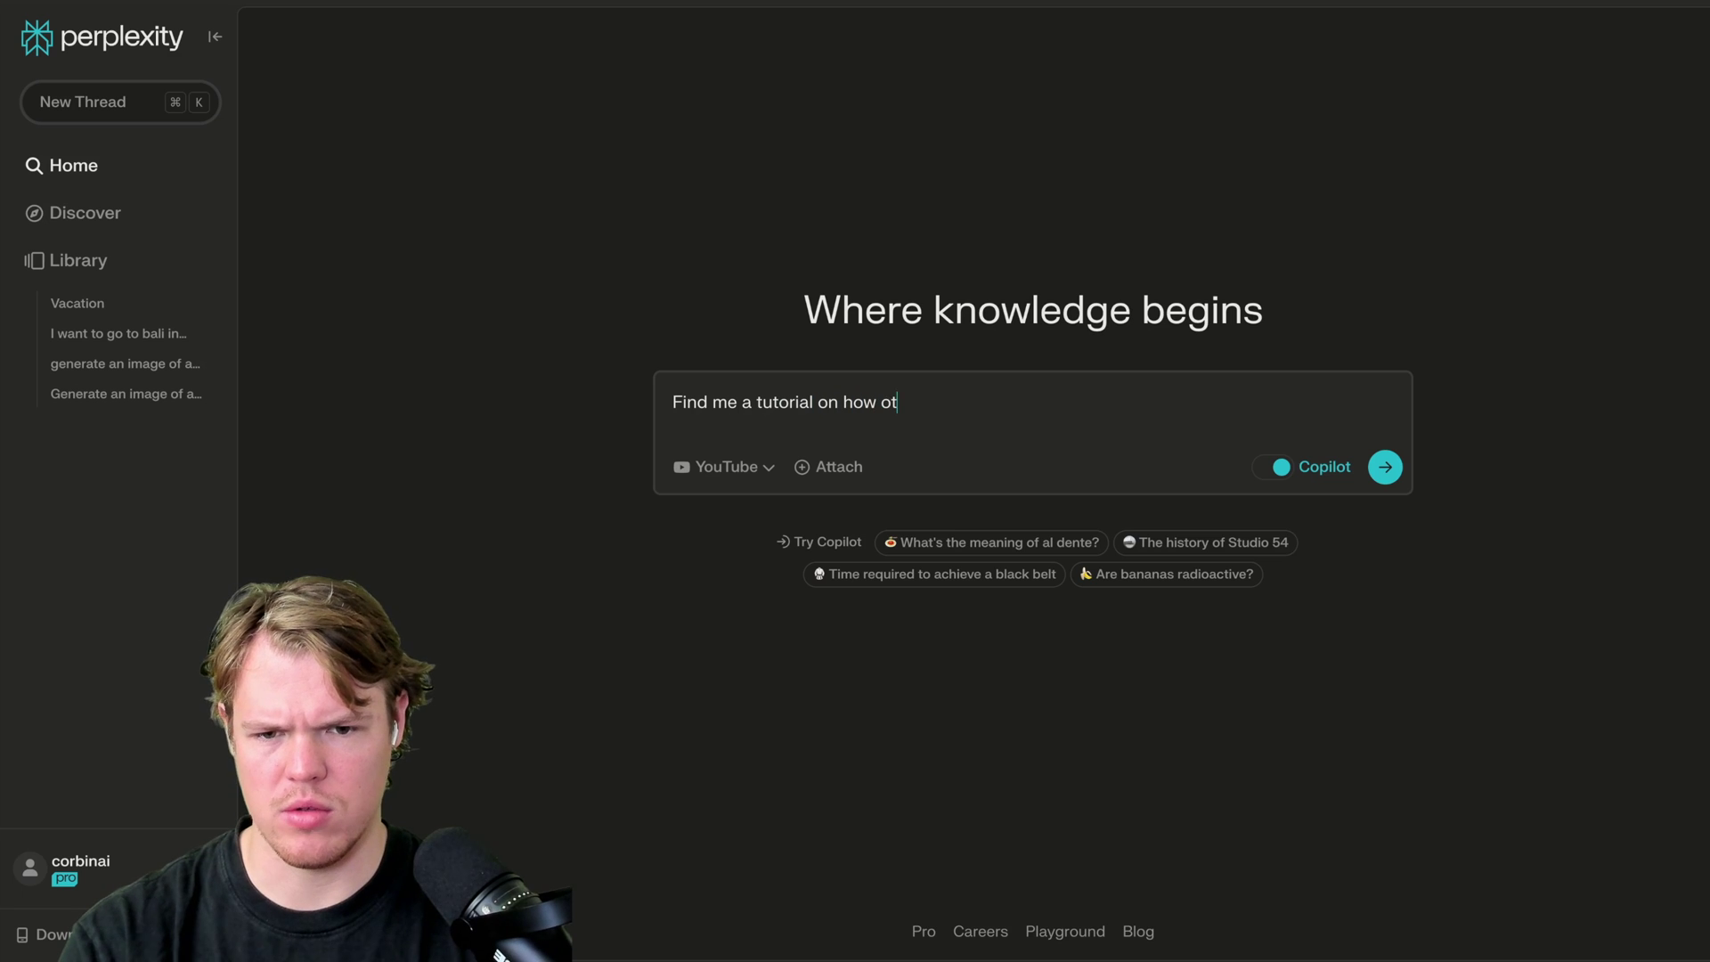
key("BackSpace")
key("BackSpace")
type("to implement Op")
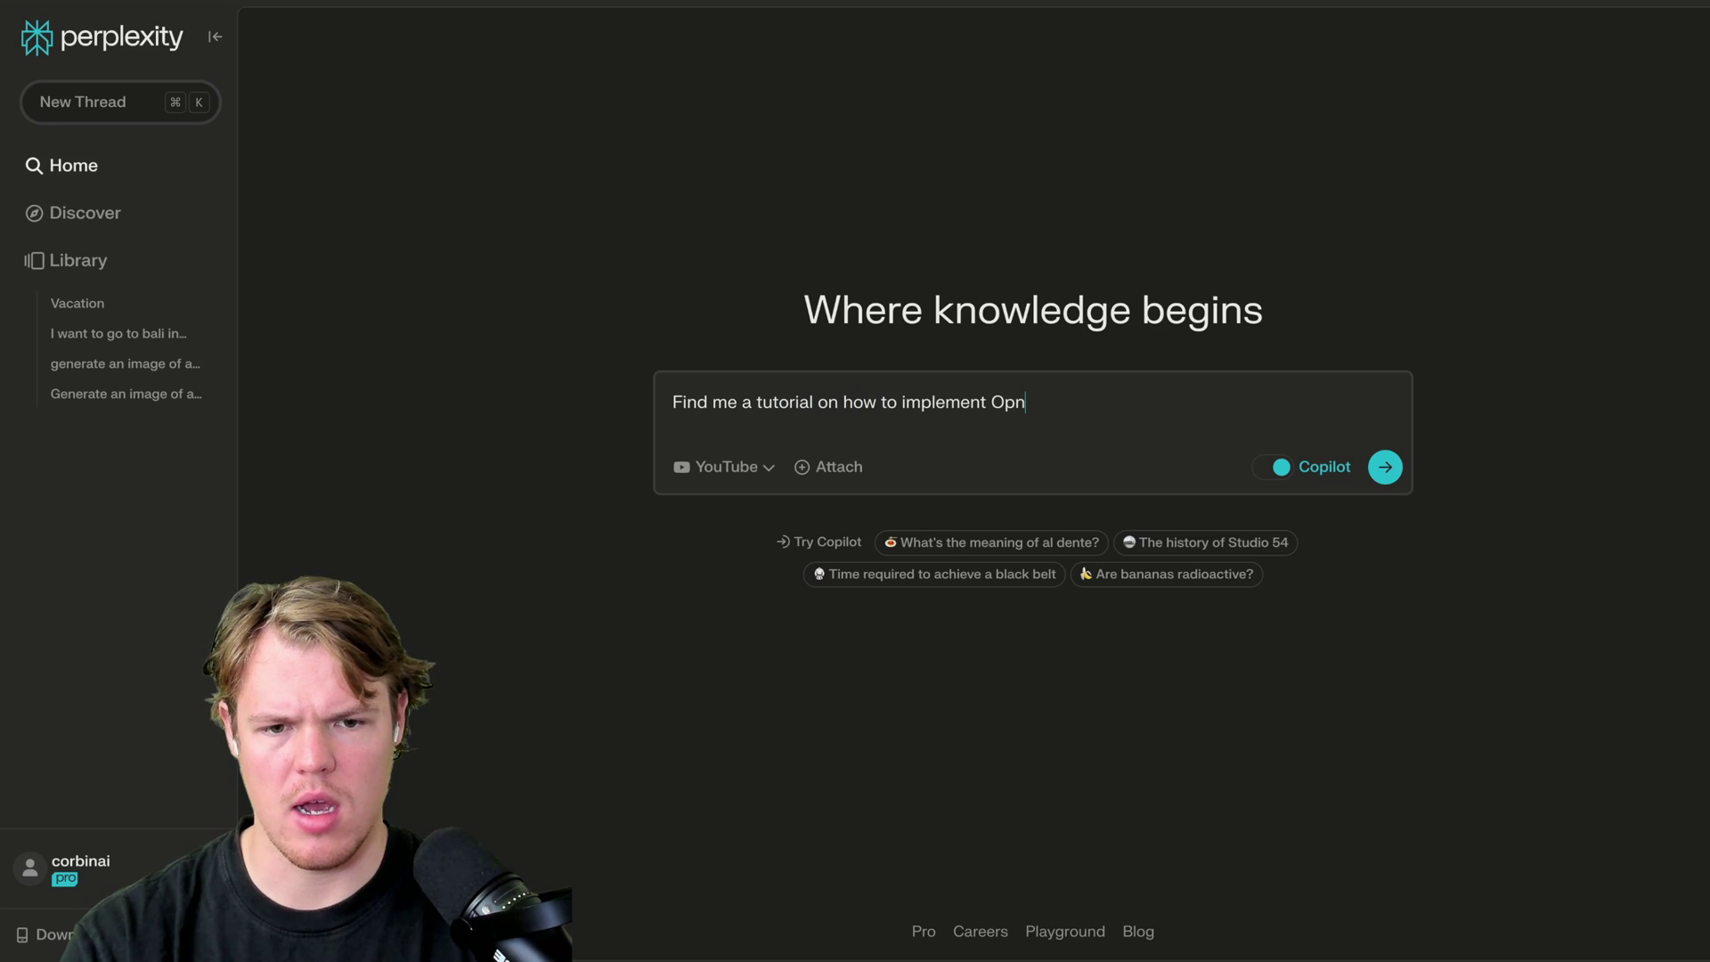
type("enAI with Za")
key("BackSpace")
type("AI with Zapier")
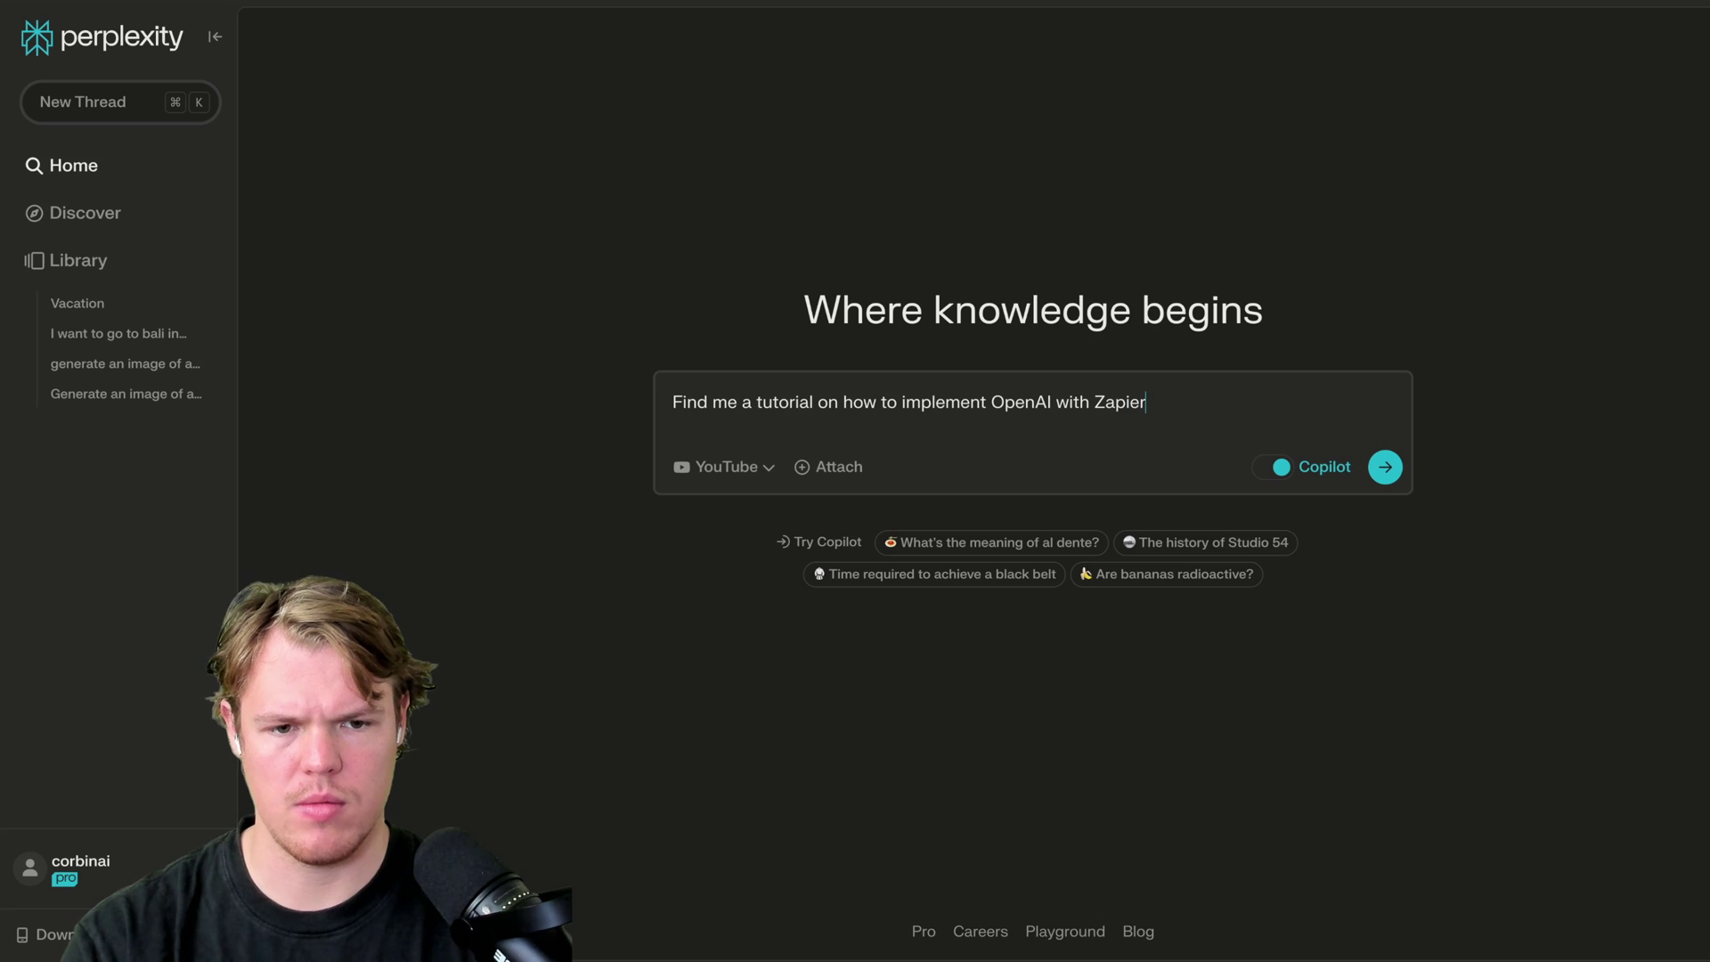
key("Return")
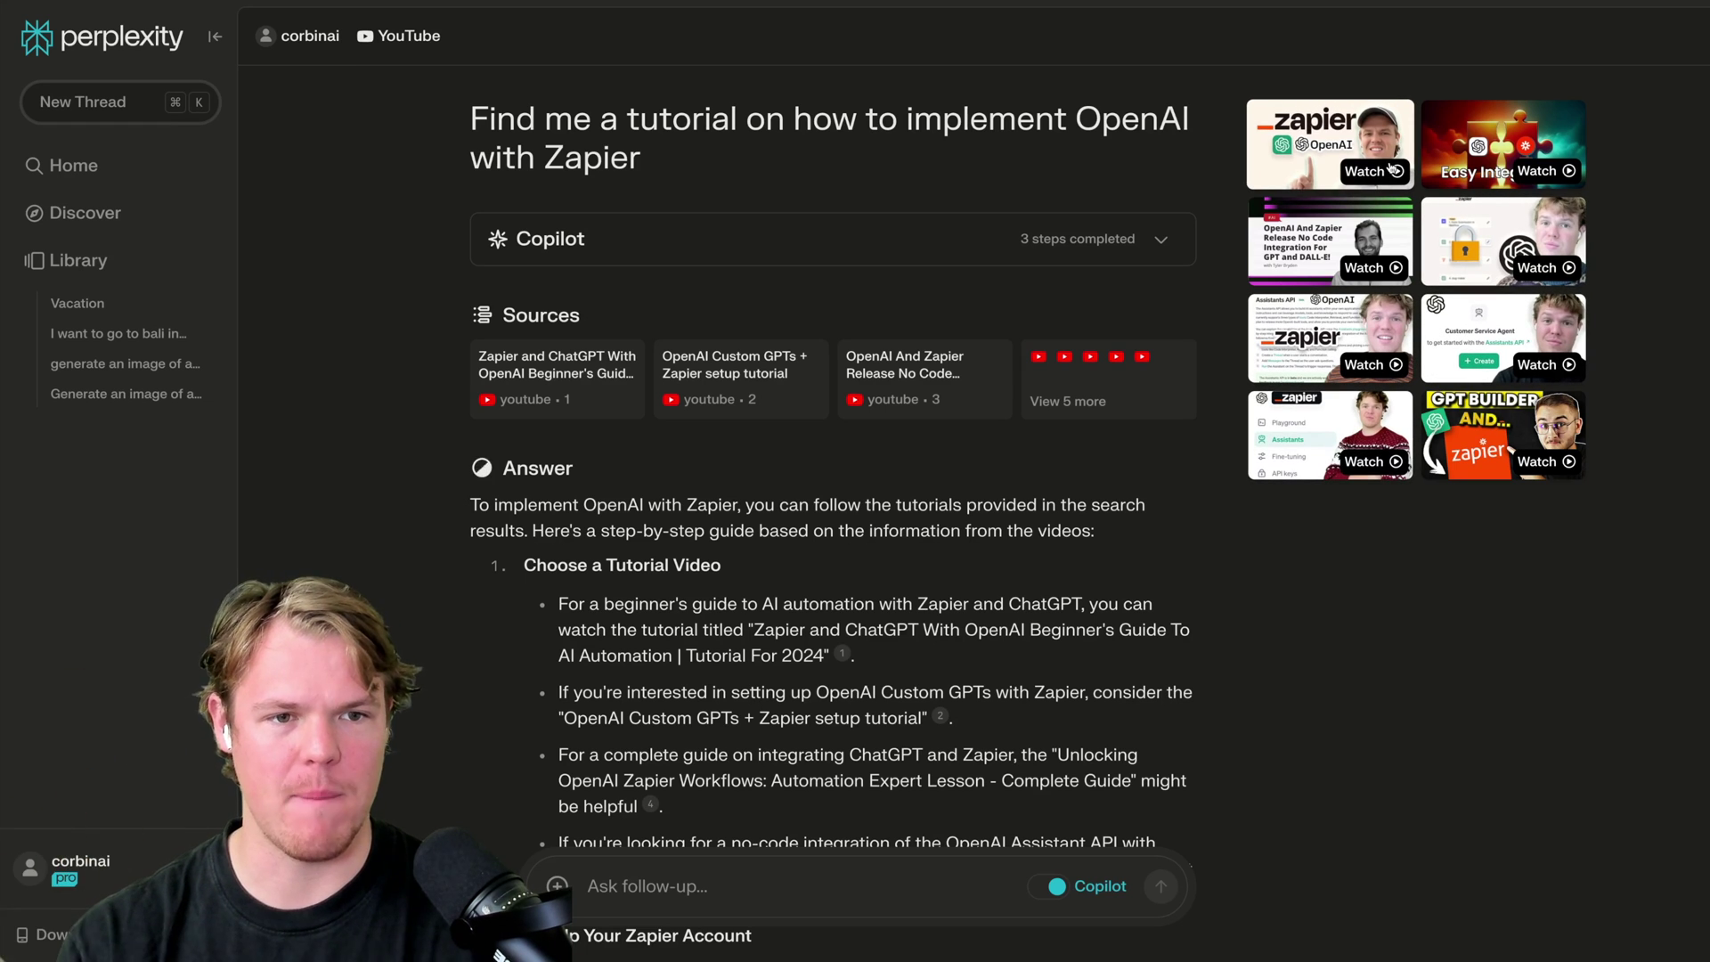
Review the Zapier tutorial answer, then go to the Library.
scroll(1120, 519, "down", 4)
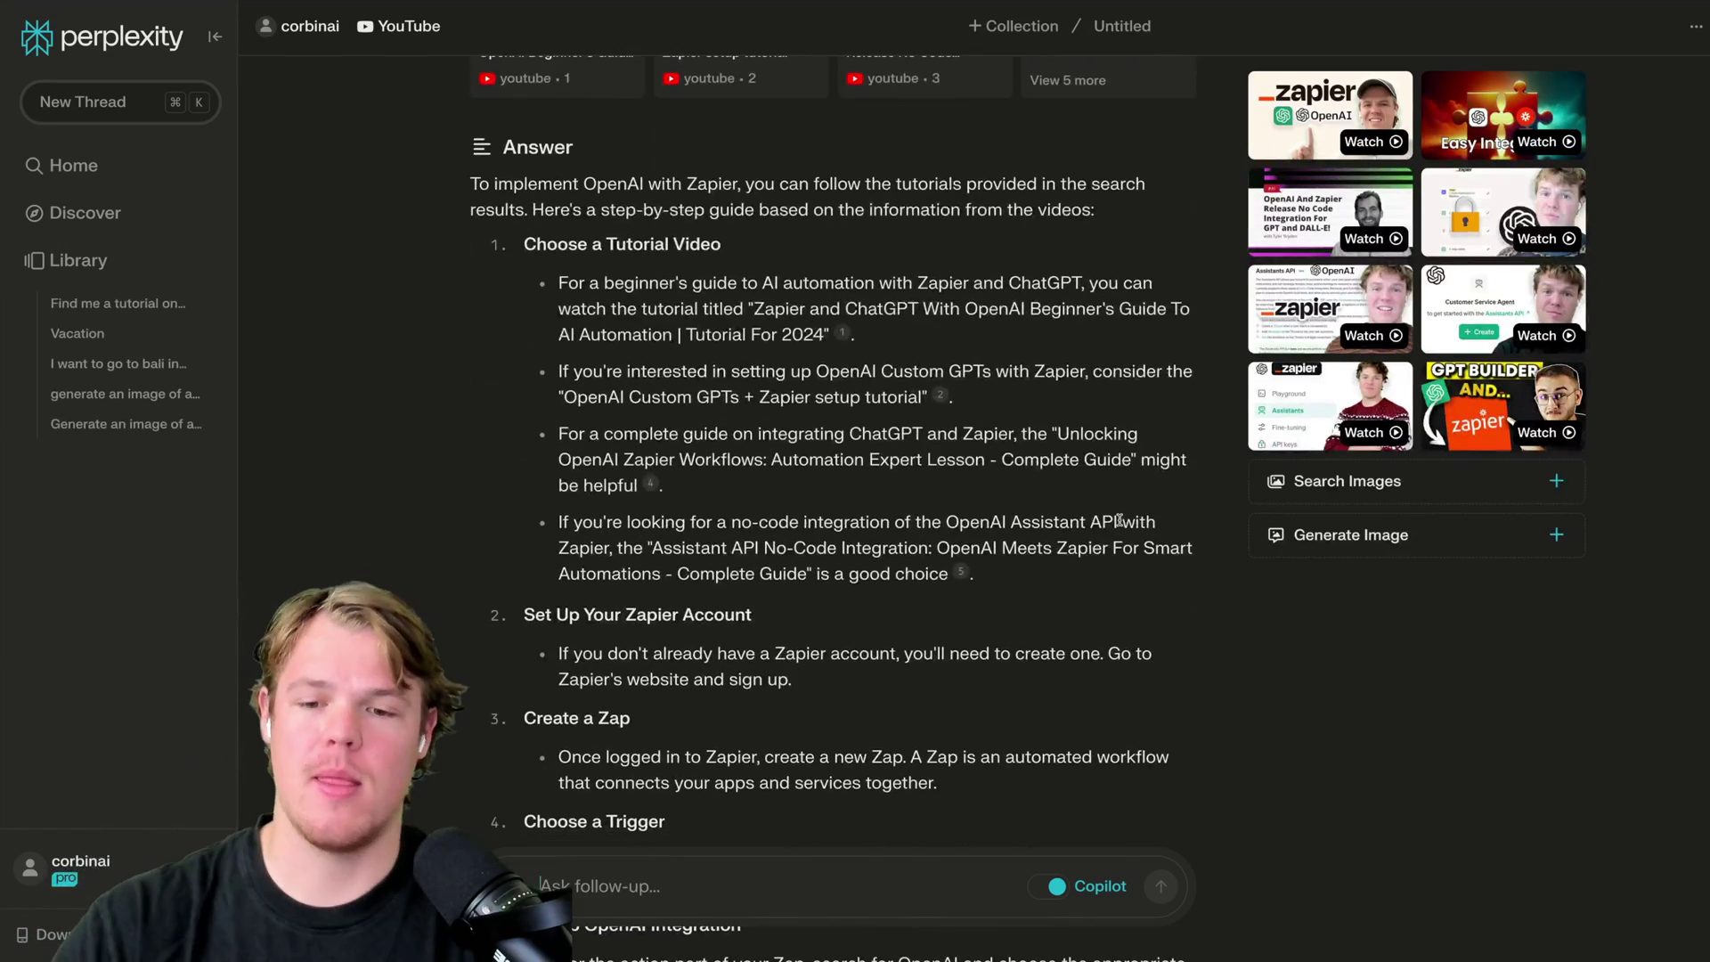
scroll(1120, 520, "down", 2)
scroll(1119, 519, "up", 5)
scroll(1119, 519, "down", 3)
left_click(78, 261)
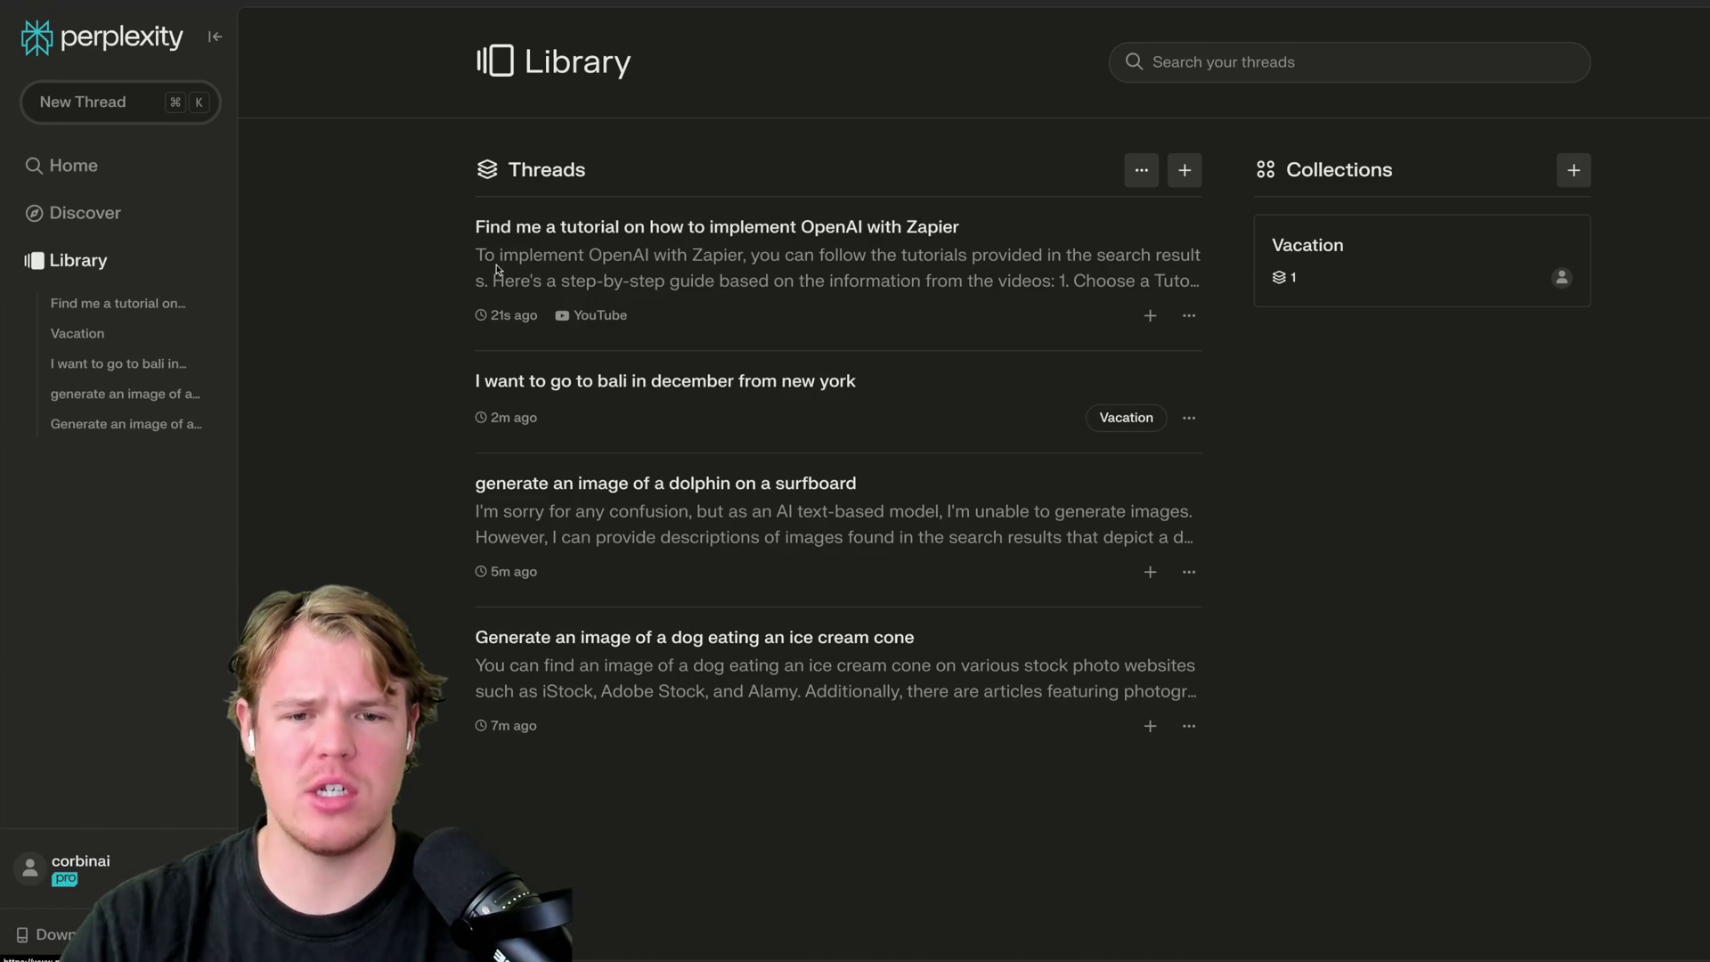
Glance at the Discover feed, return home, and review the source focus options without changing them.
left_click(129, 214)
left_click(110, 180)
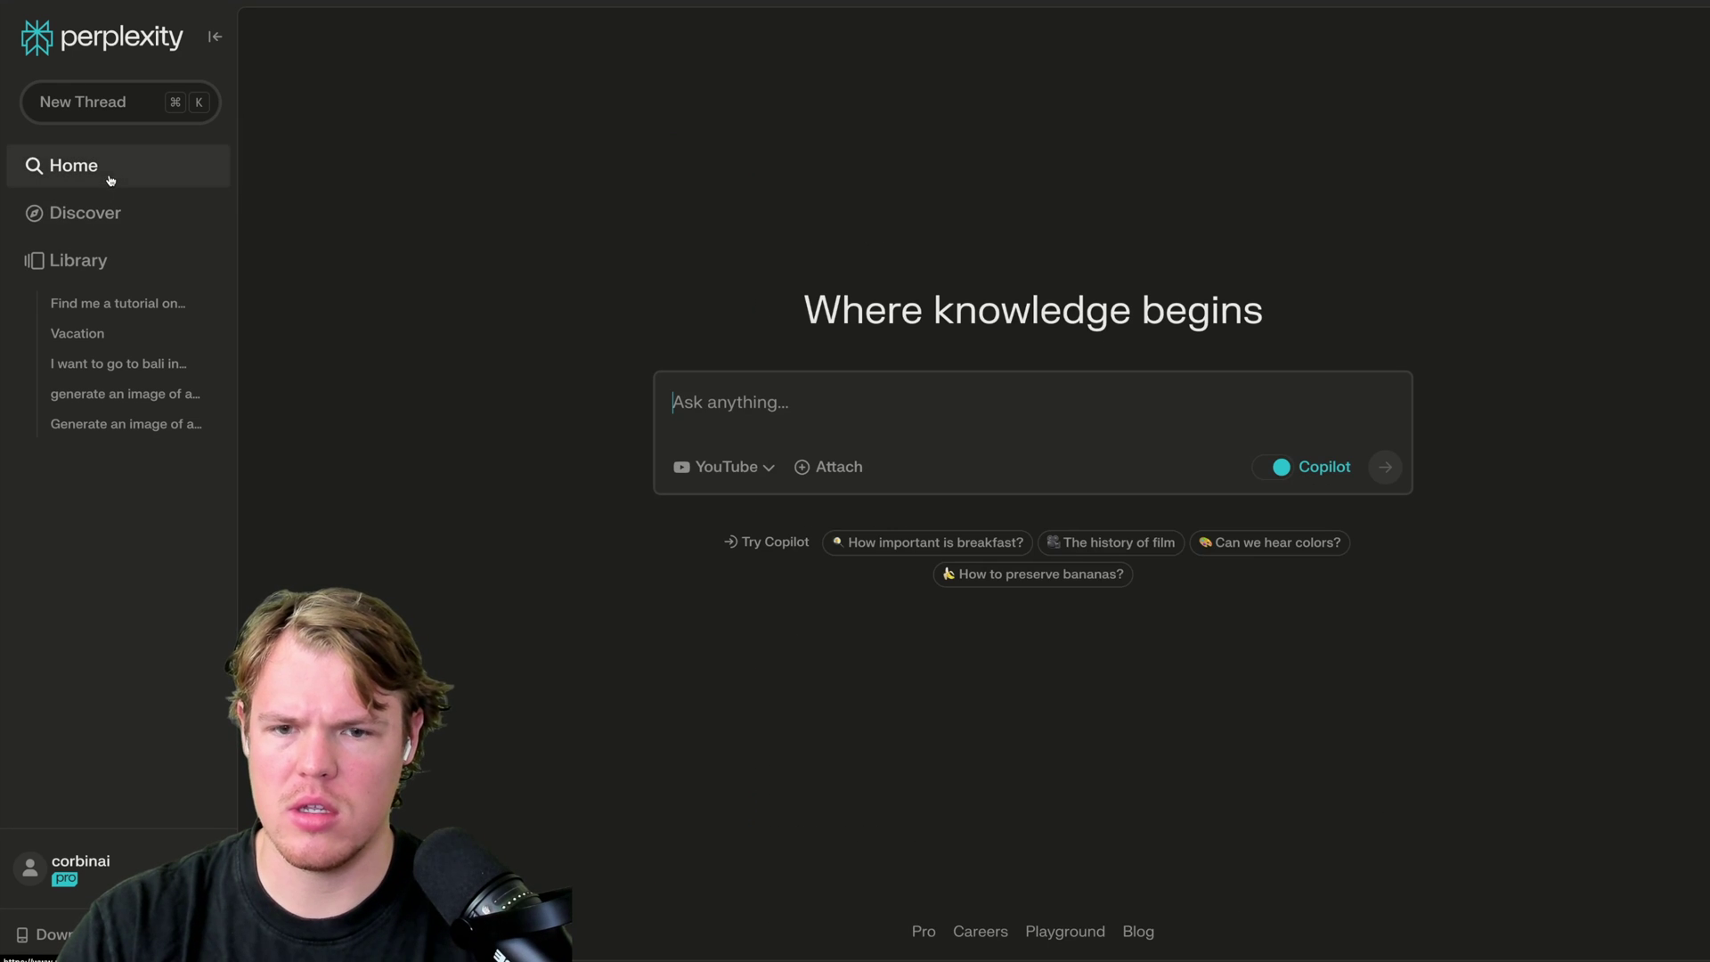
left_click(751, 467)
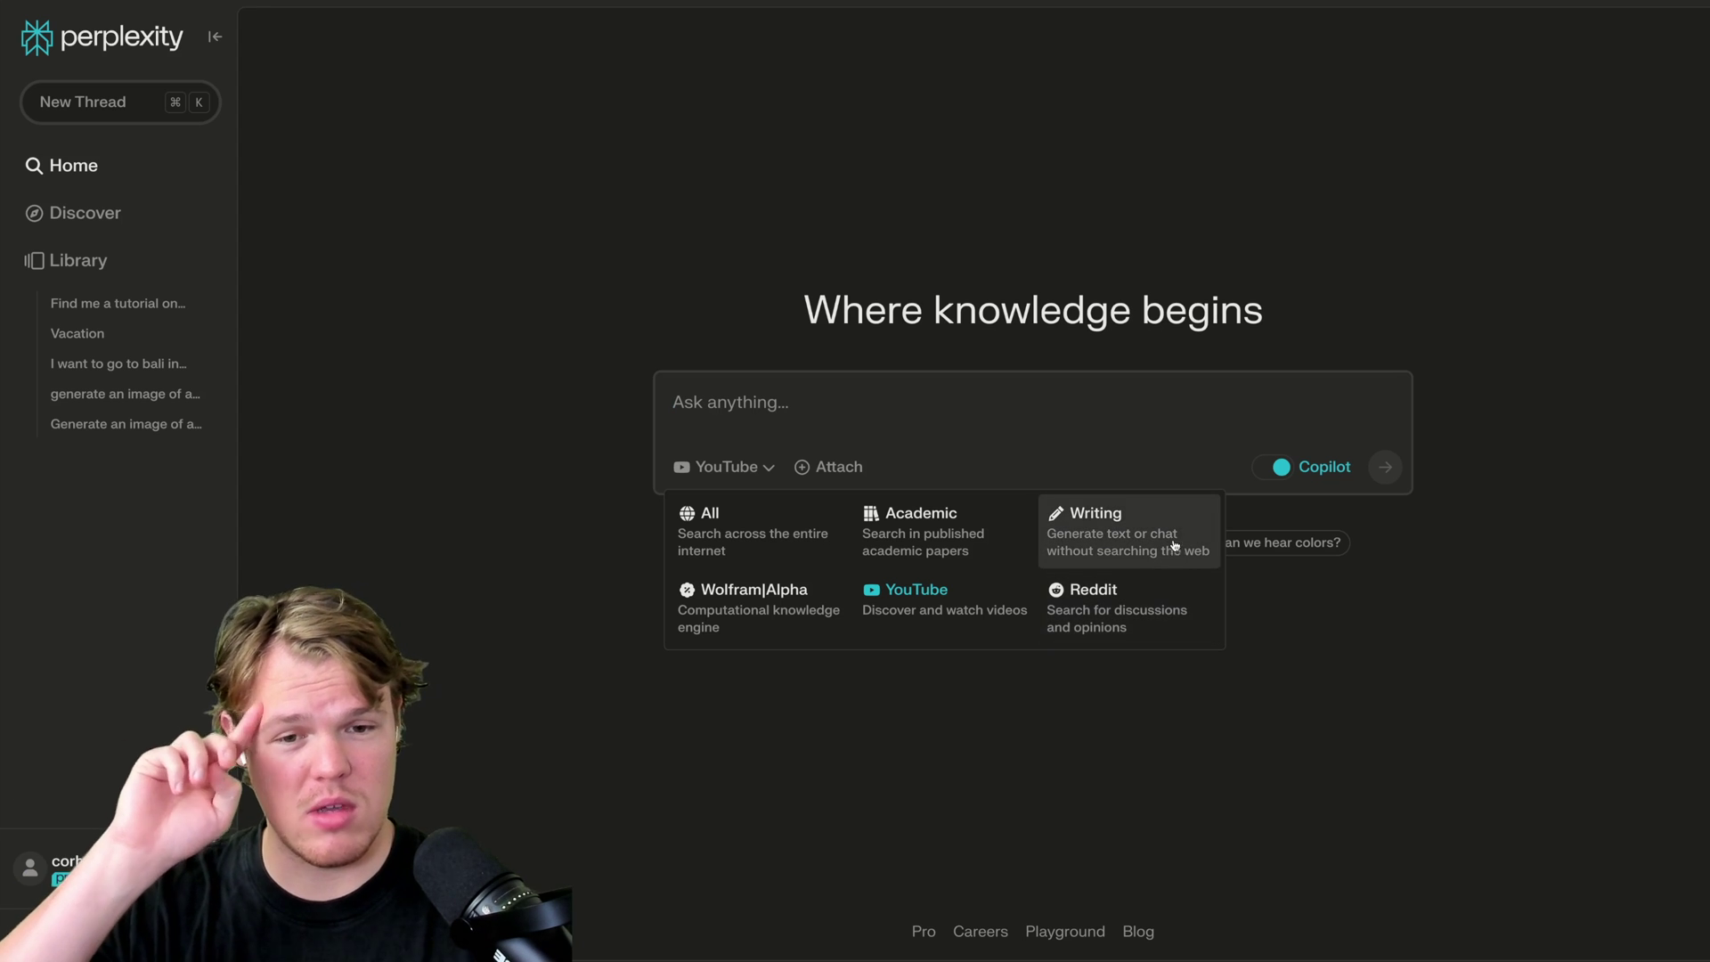
left_click(504, 447)
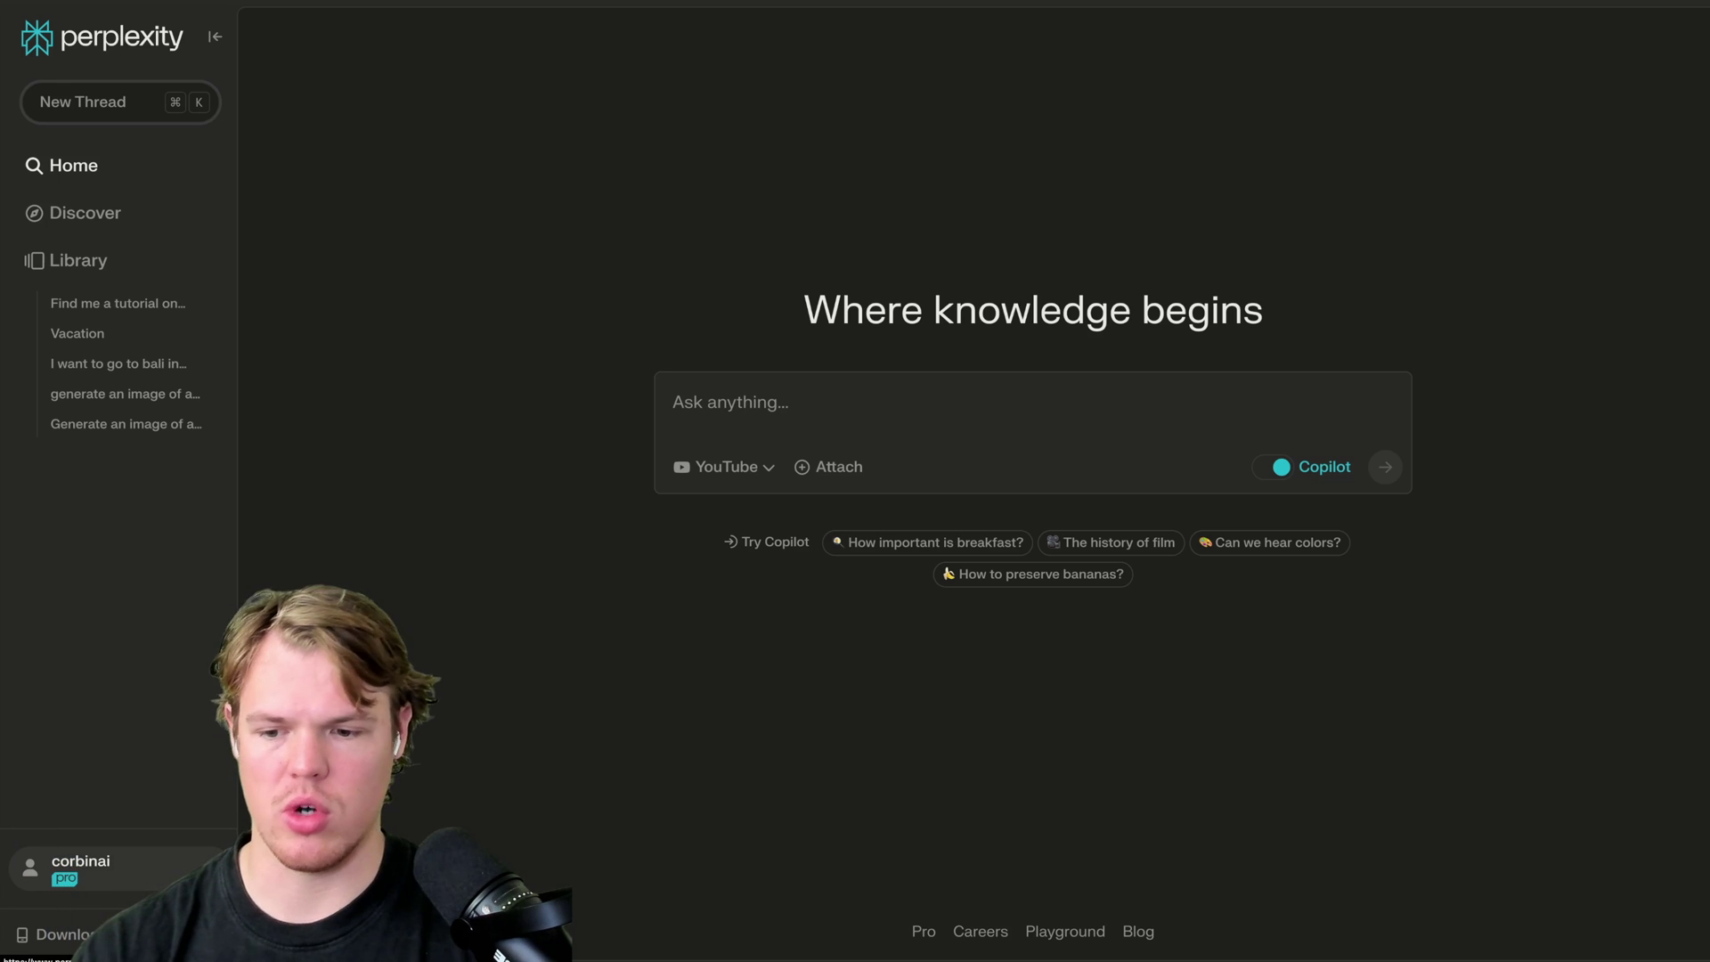
Browse the account and Profile settings, then open the Library of saved threads.
left_click(80, 868)
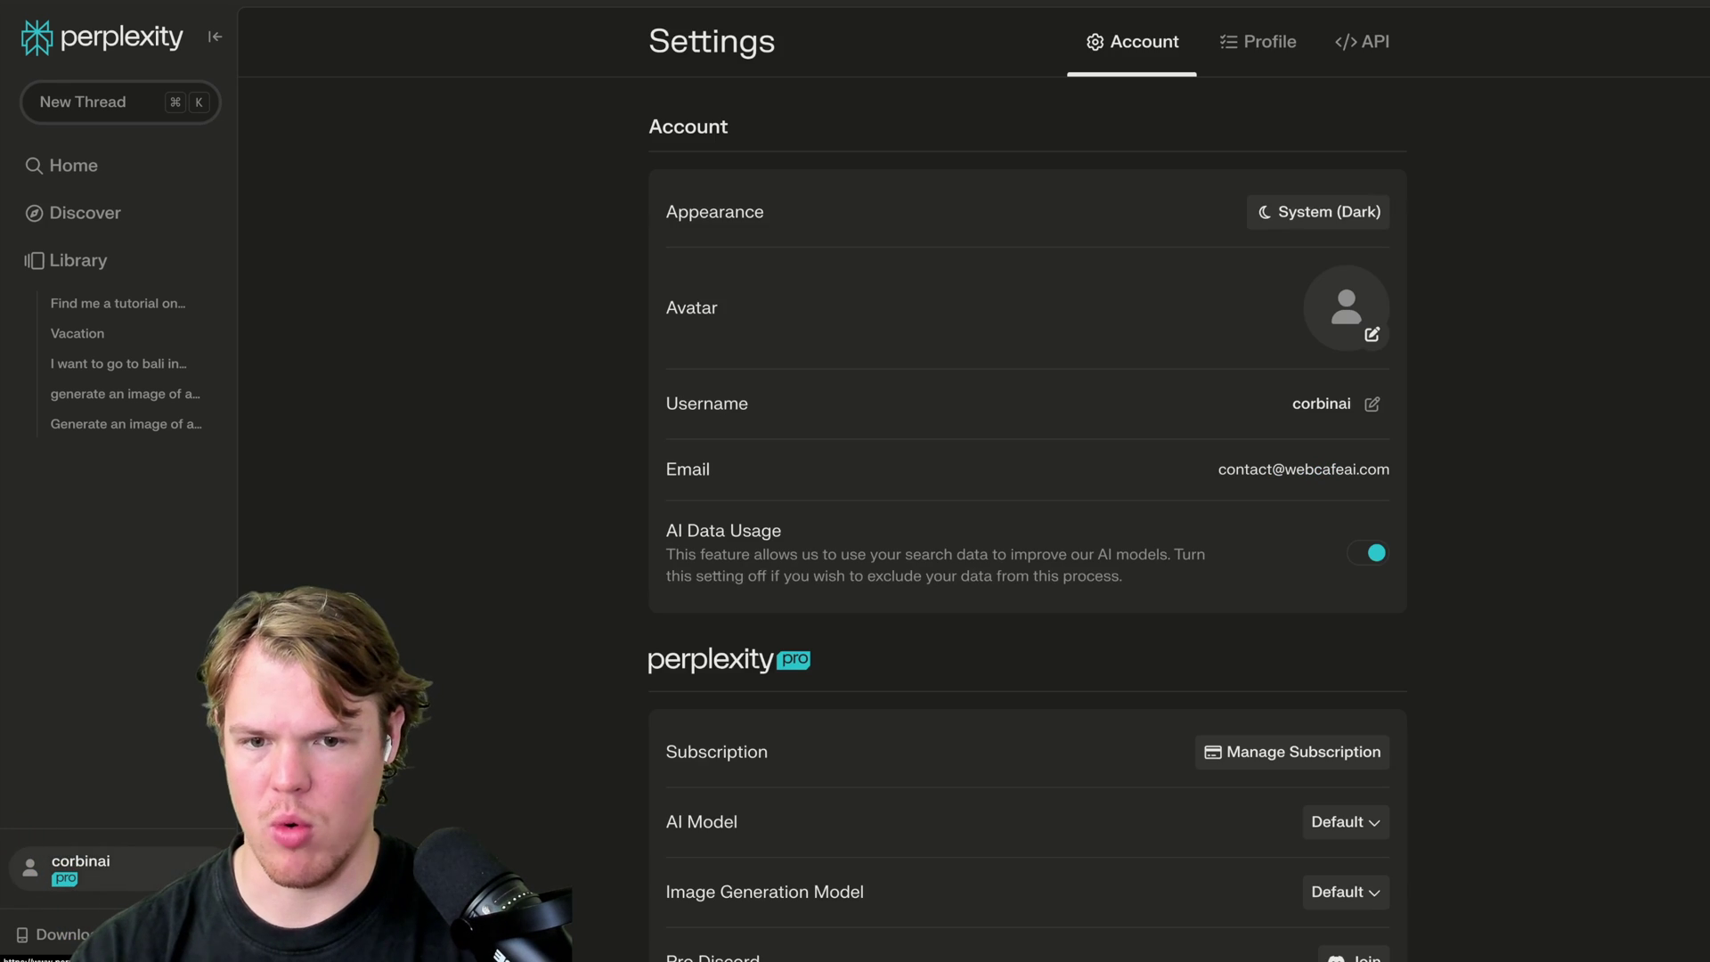
scroll(530, 631, "down", 5)
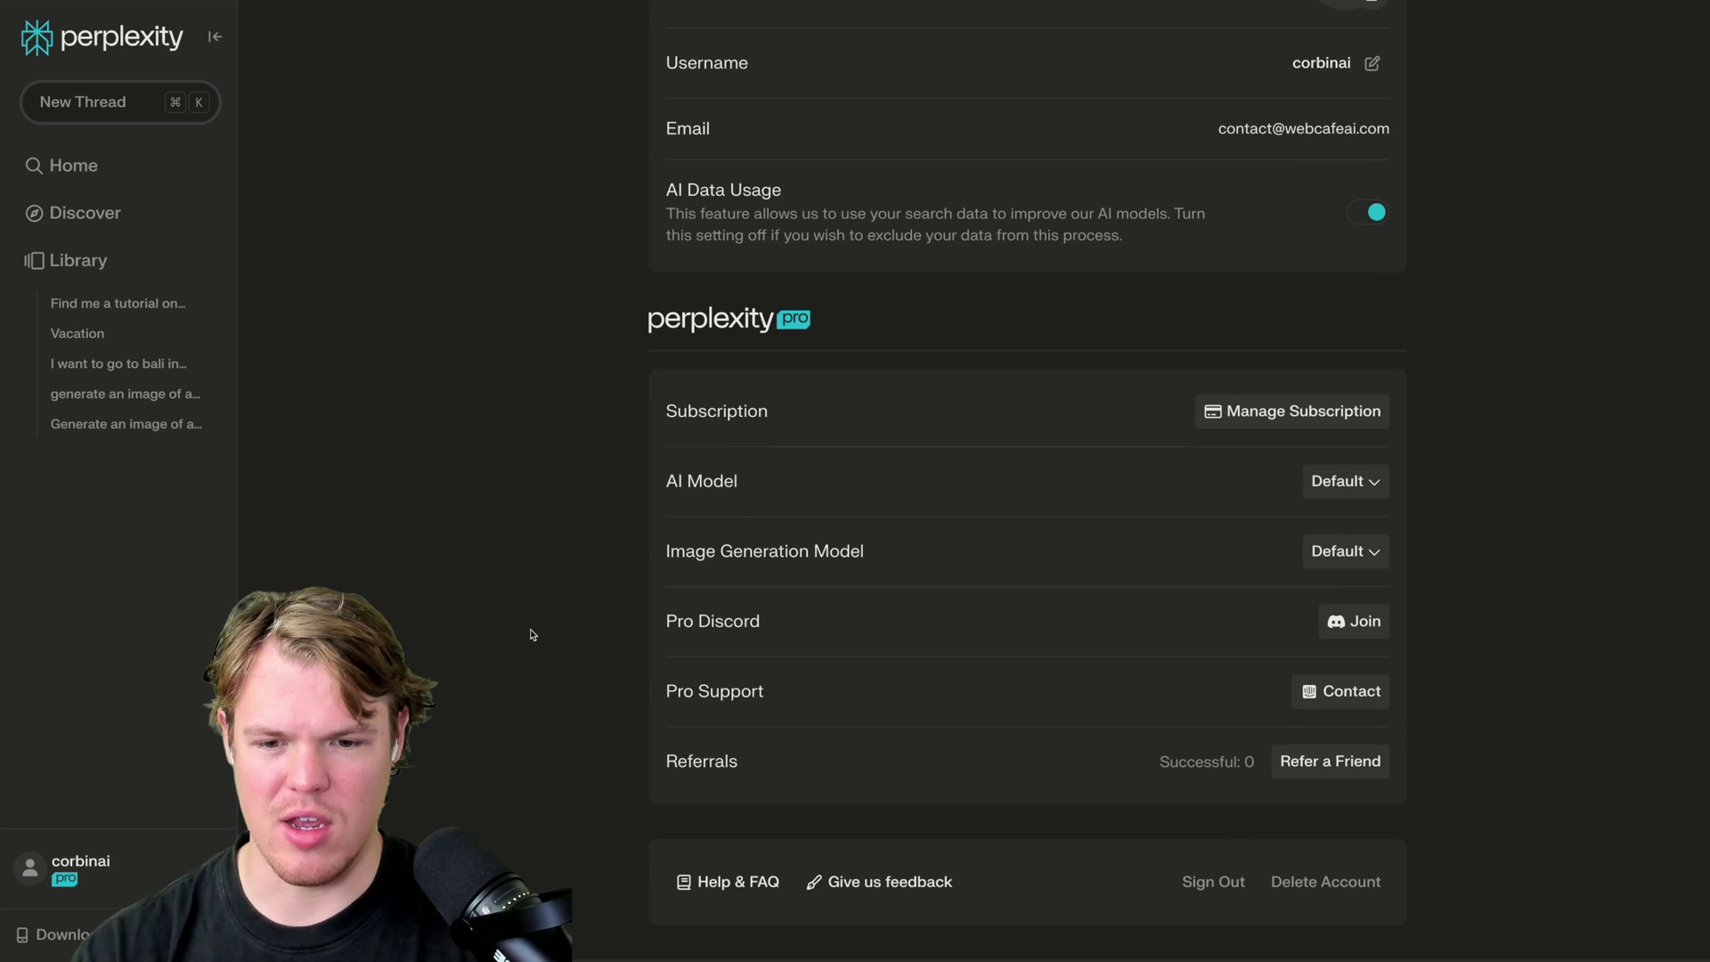
scroll(533, 634, "up", 5)
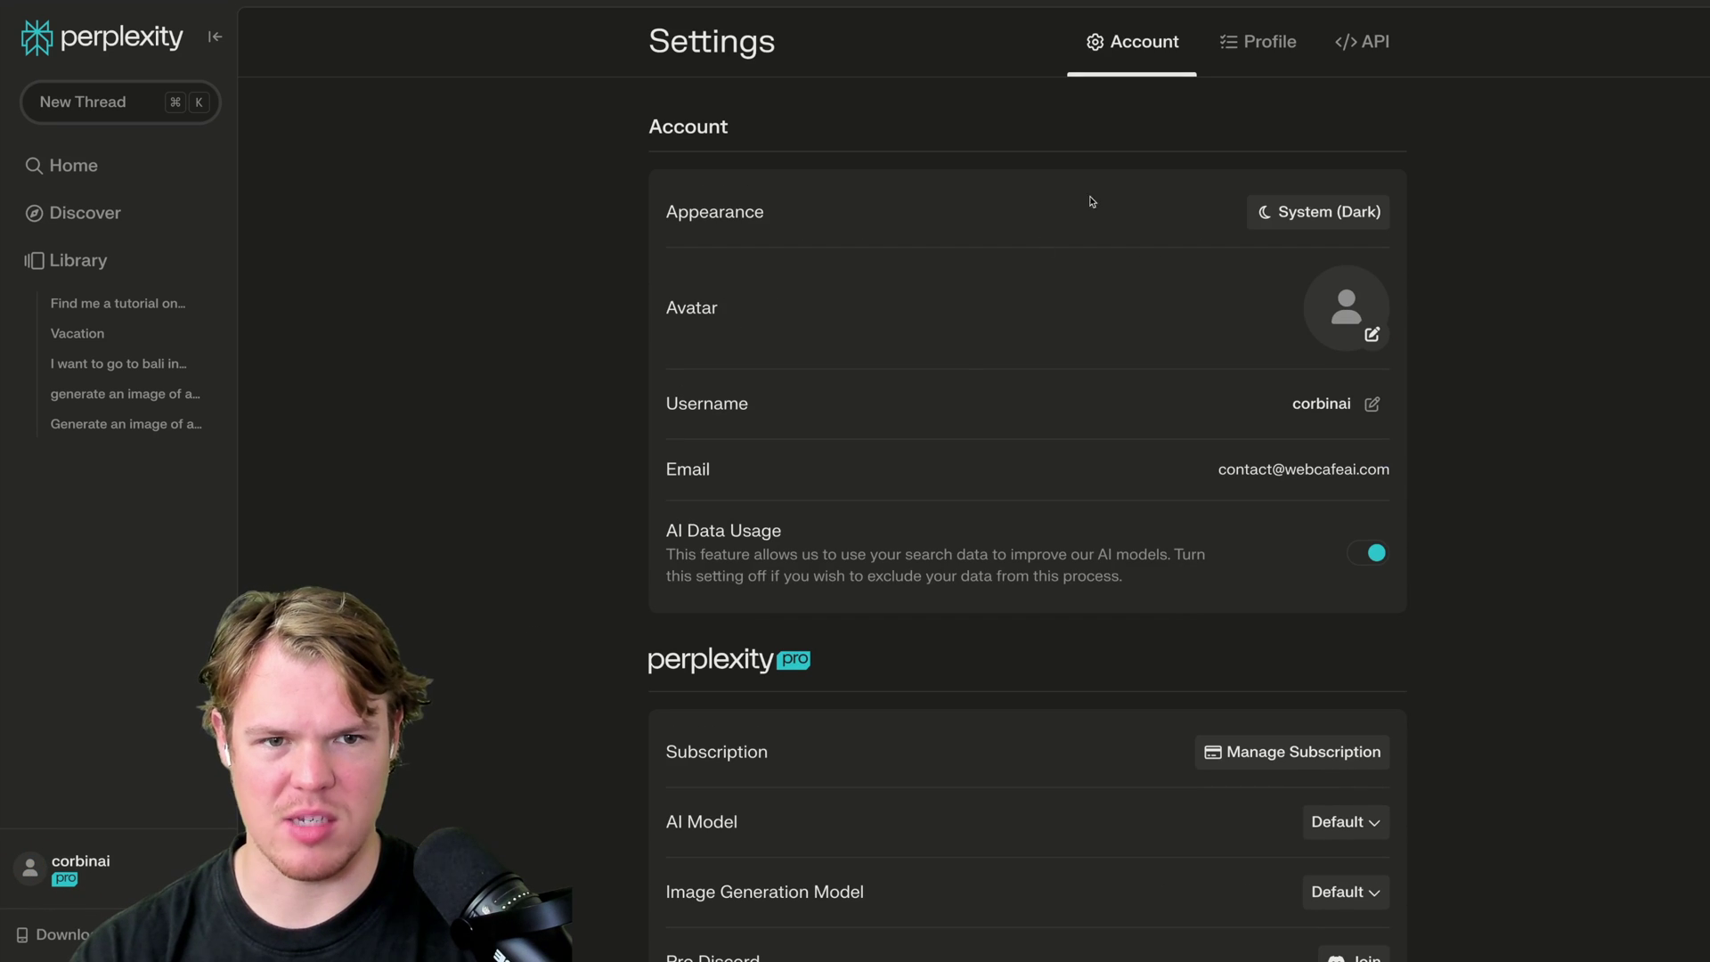
left_click(1251, 61)
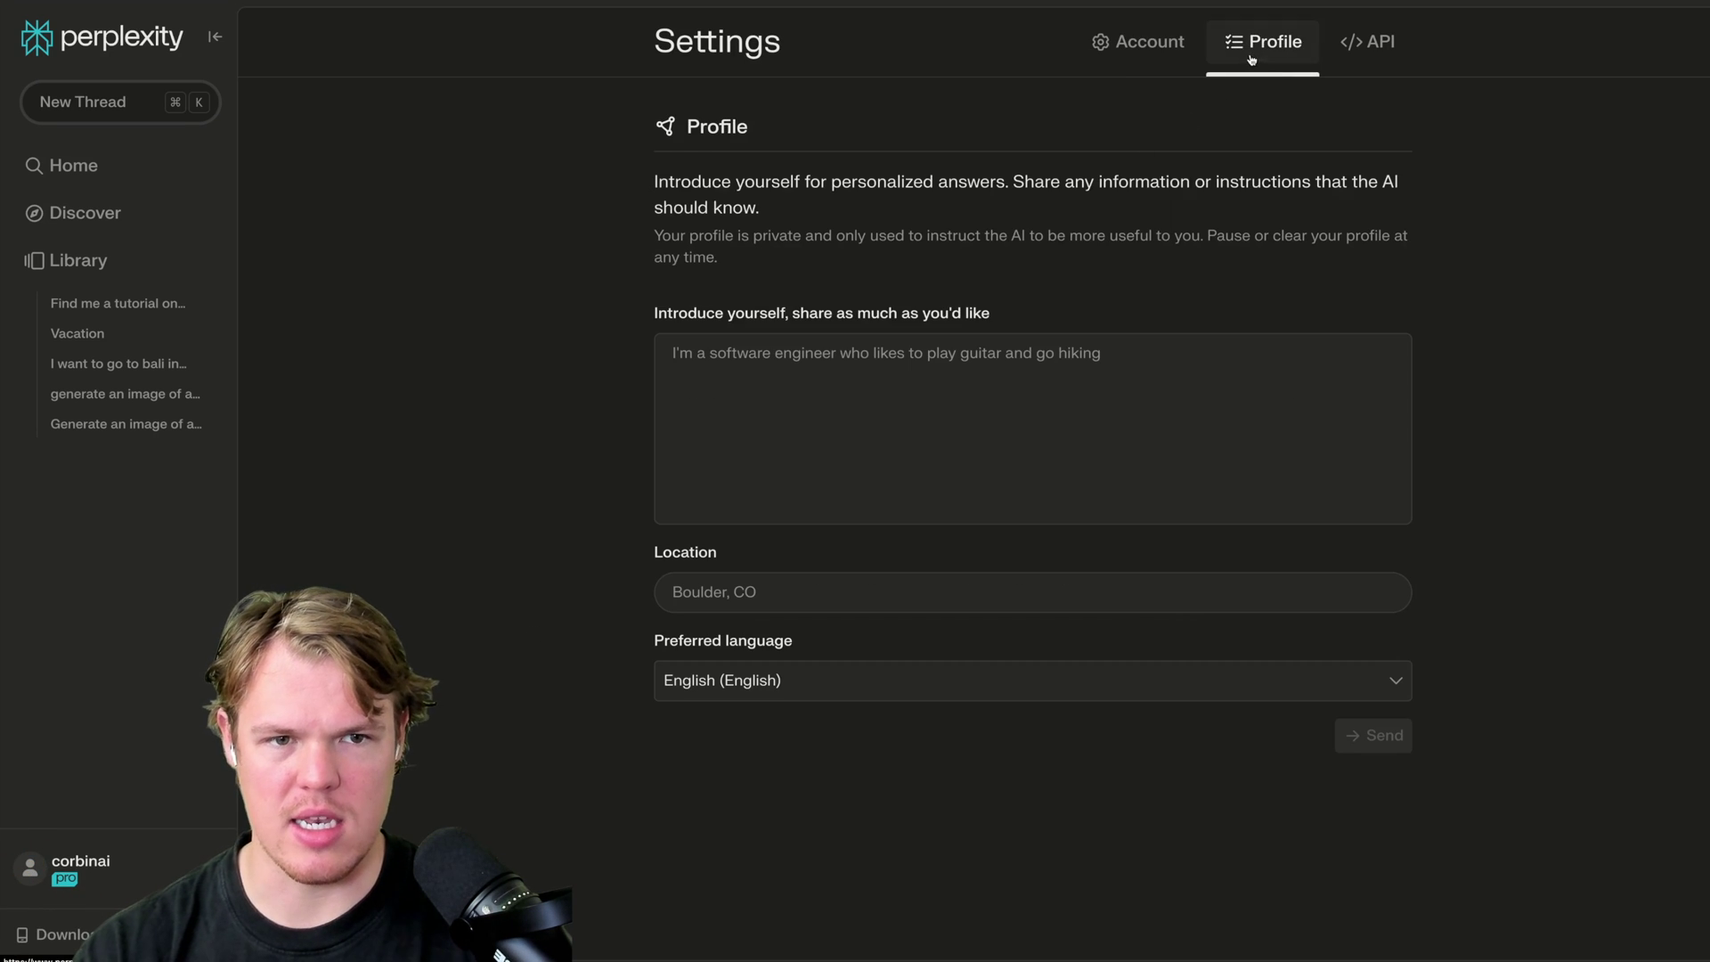
left_click(1104, 71)
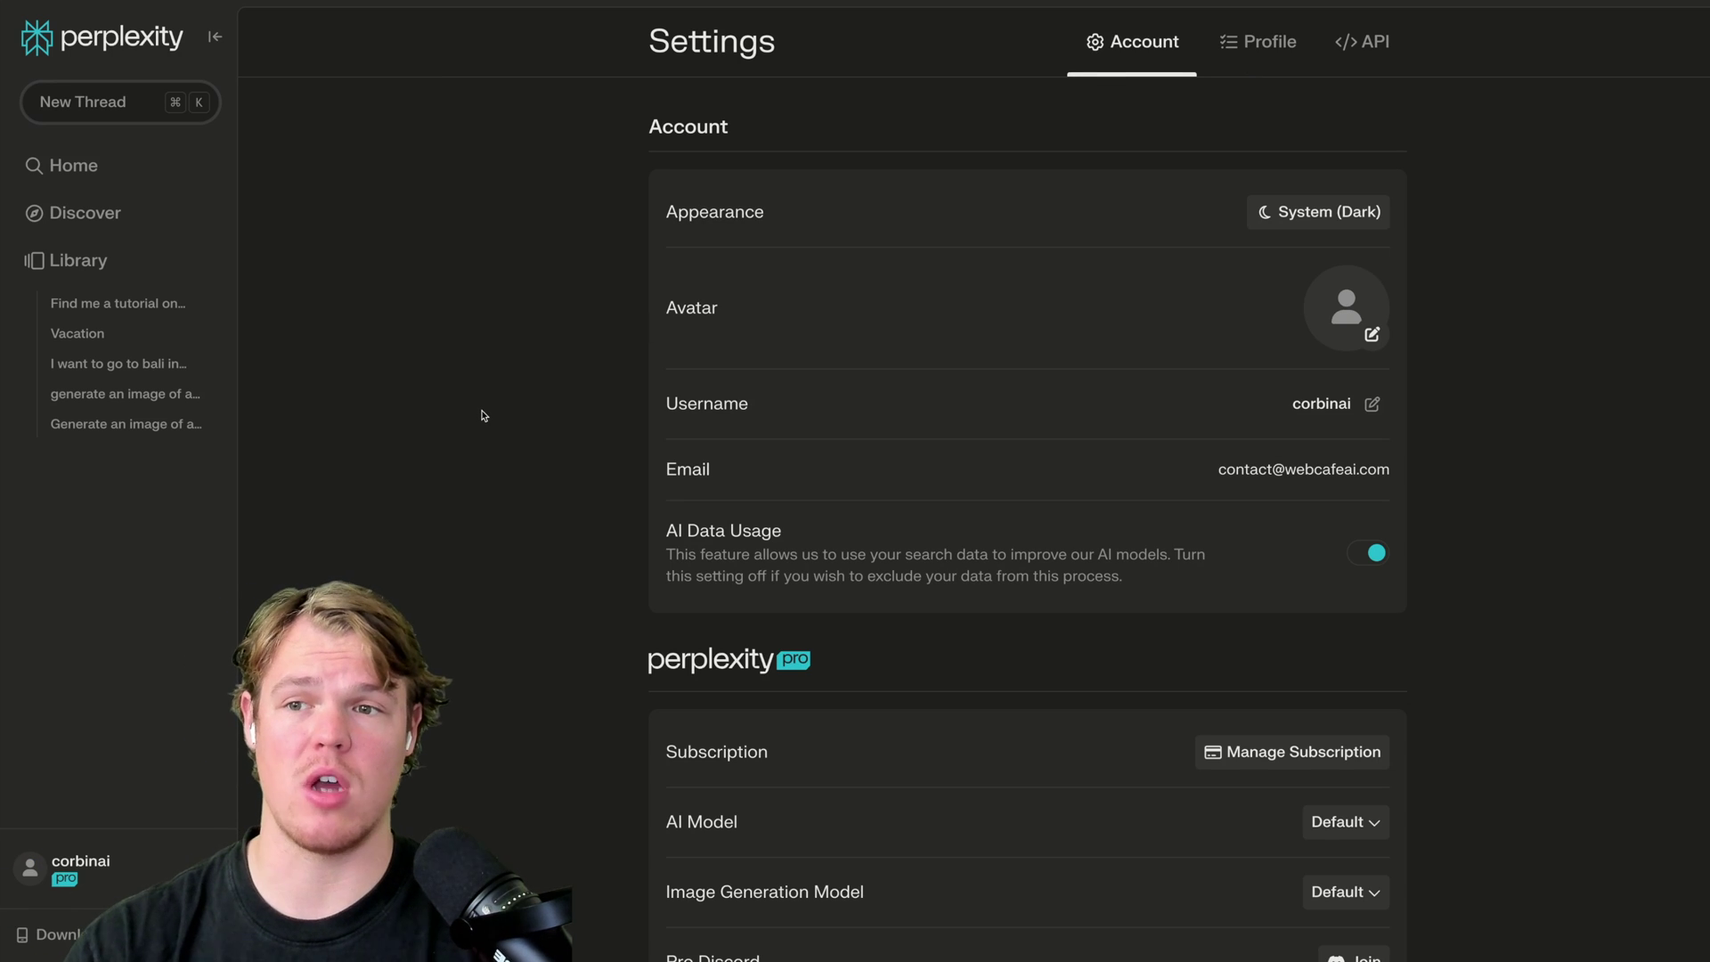
left_click(140, 266)
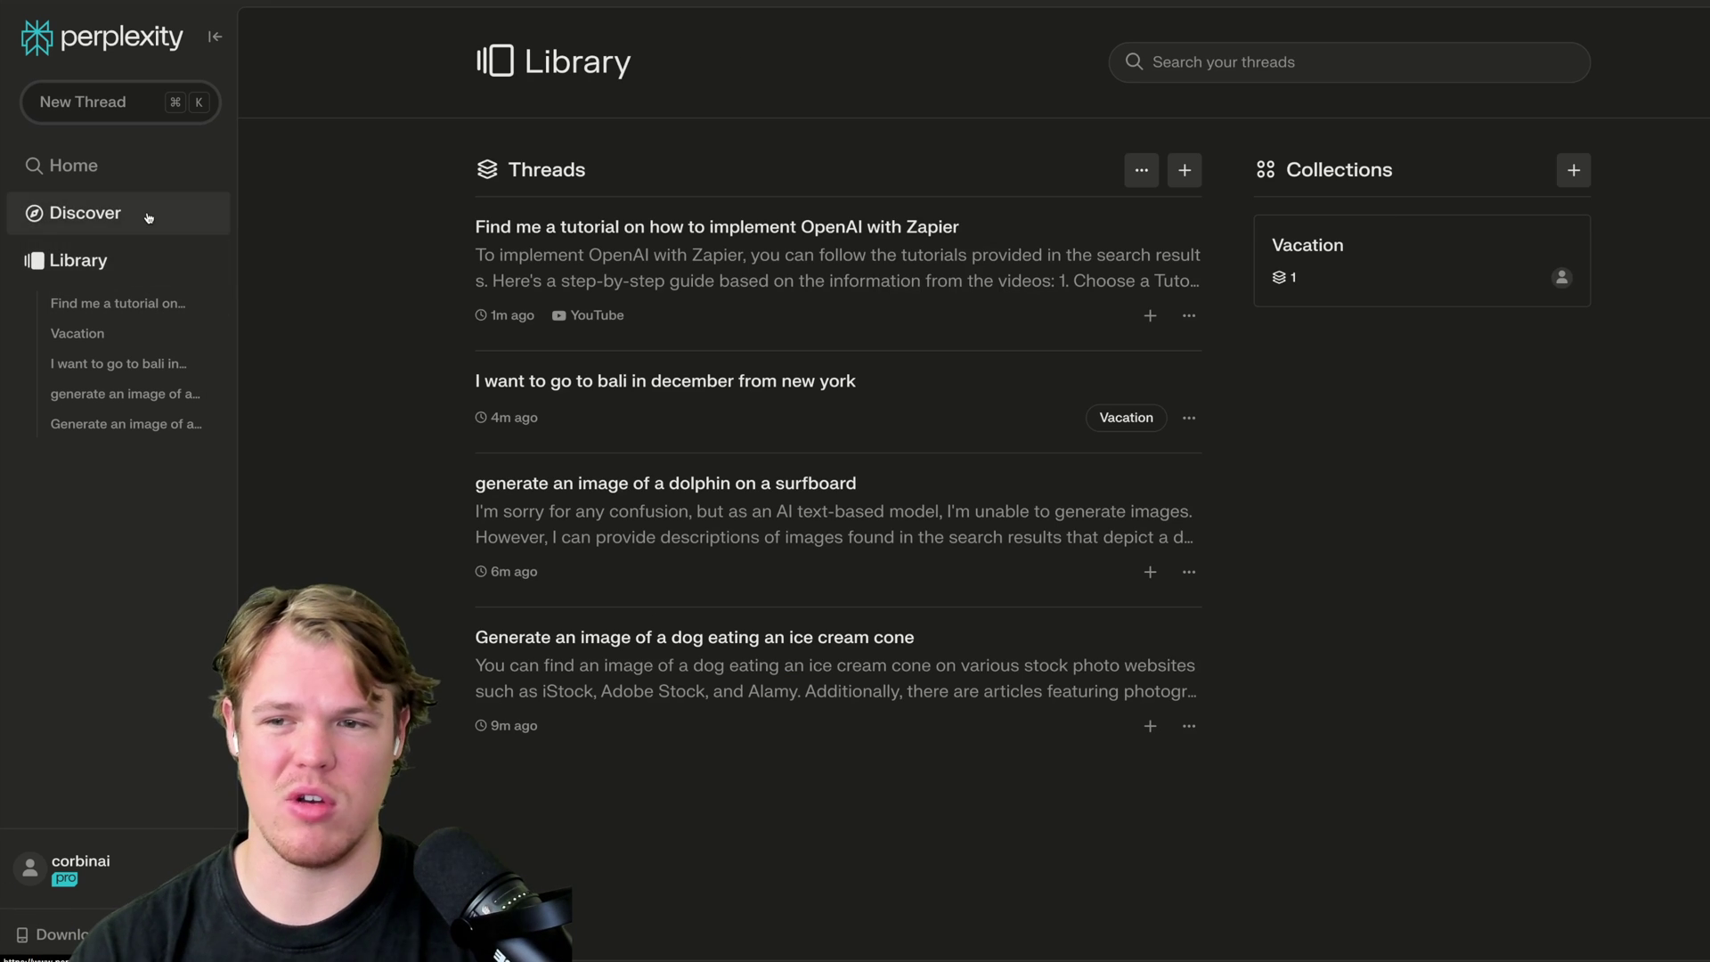
Back on the home page, switch the search focus from YouTube to All.
left_click(147, 218)
left_click(134, 174)
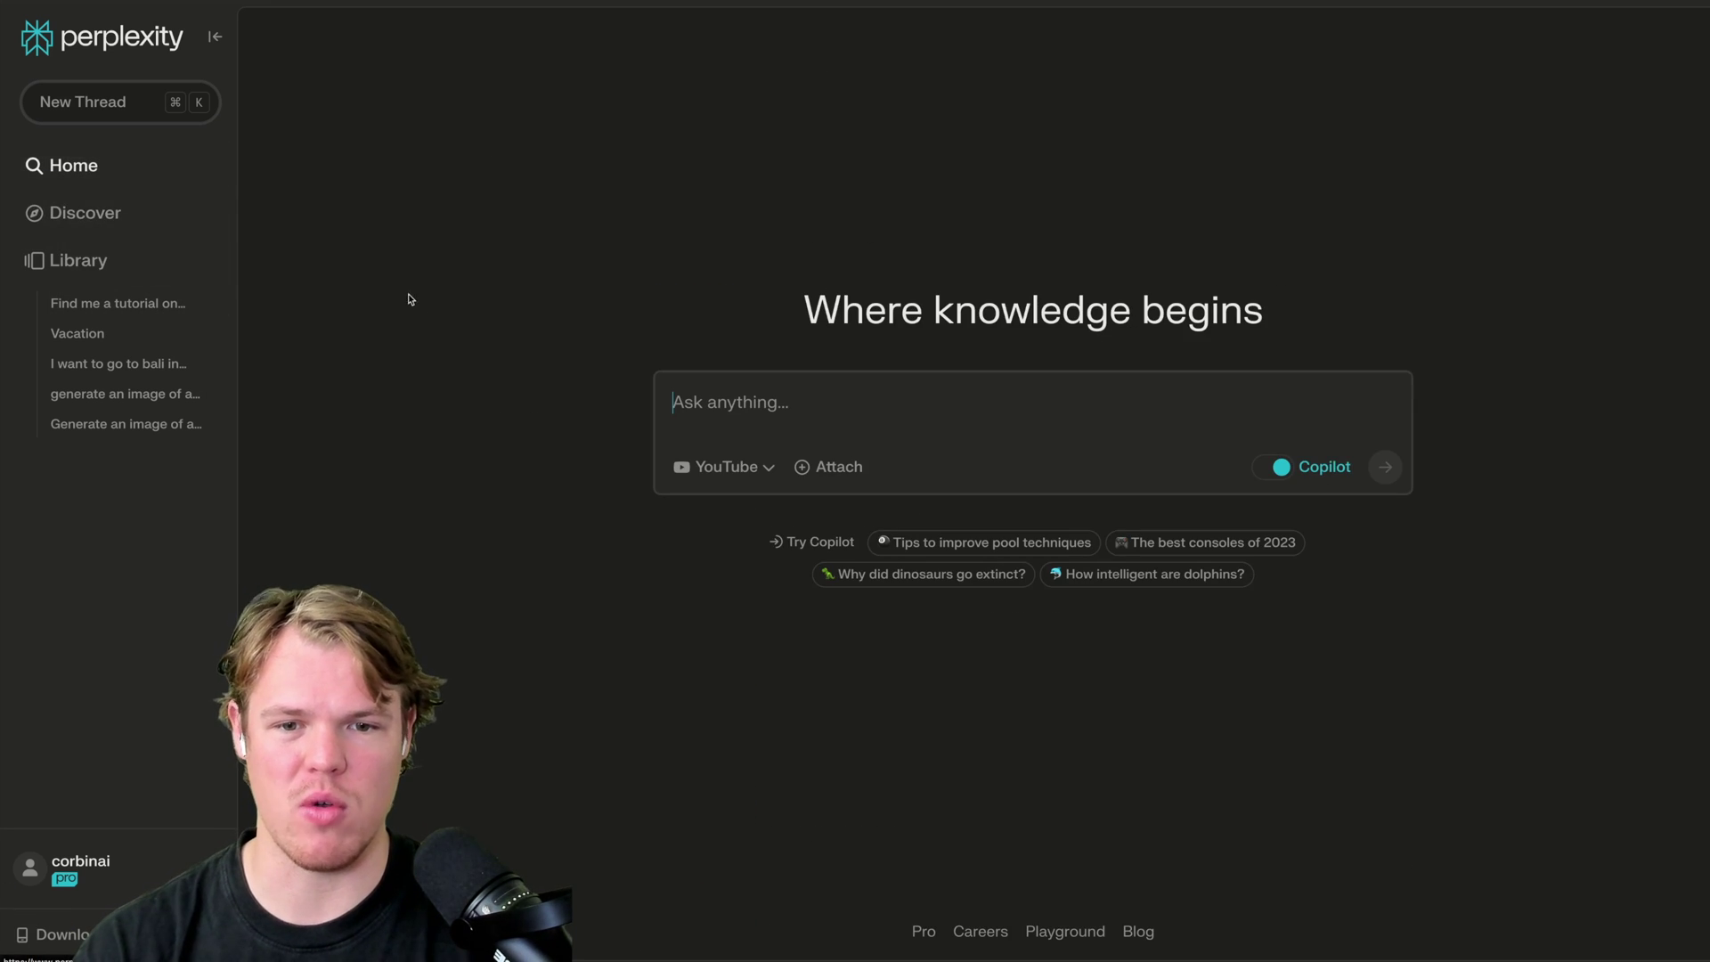
left_click(723, 467)
left_click(708, 534)
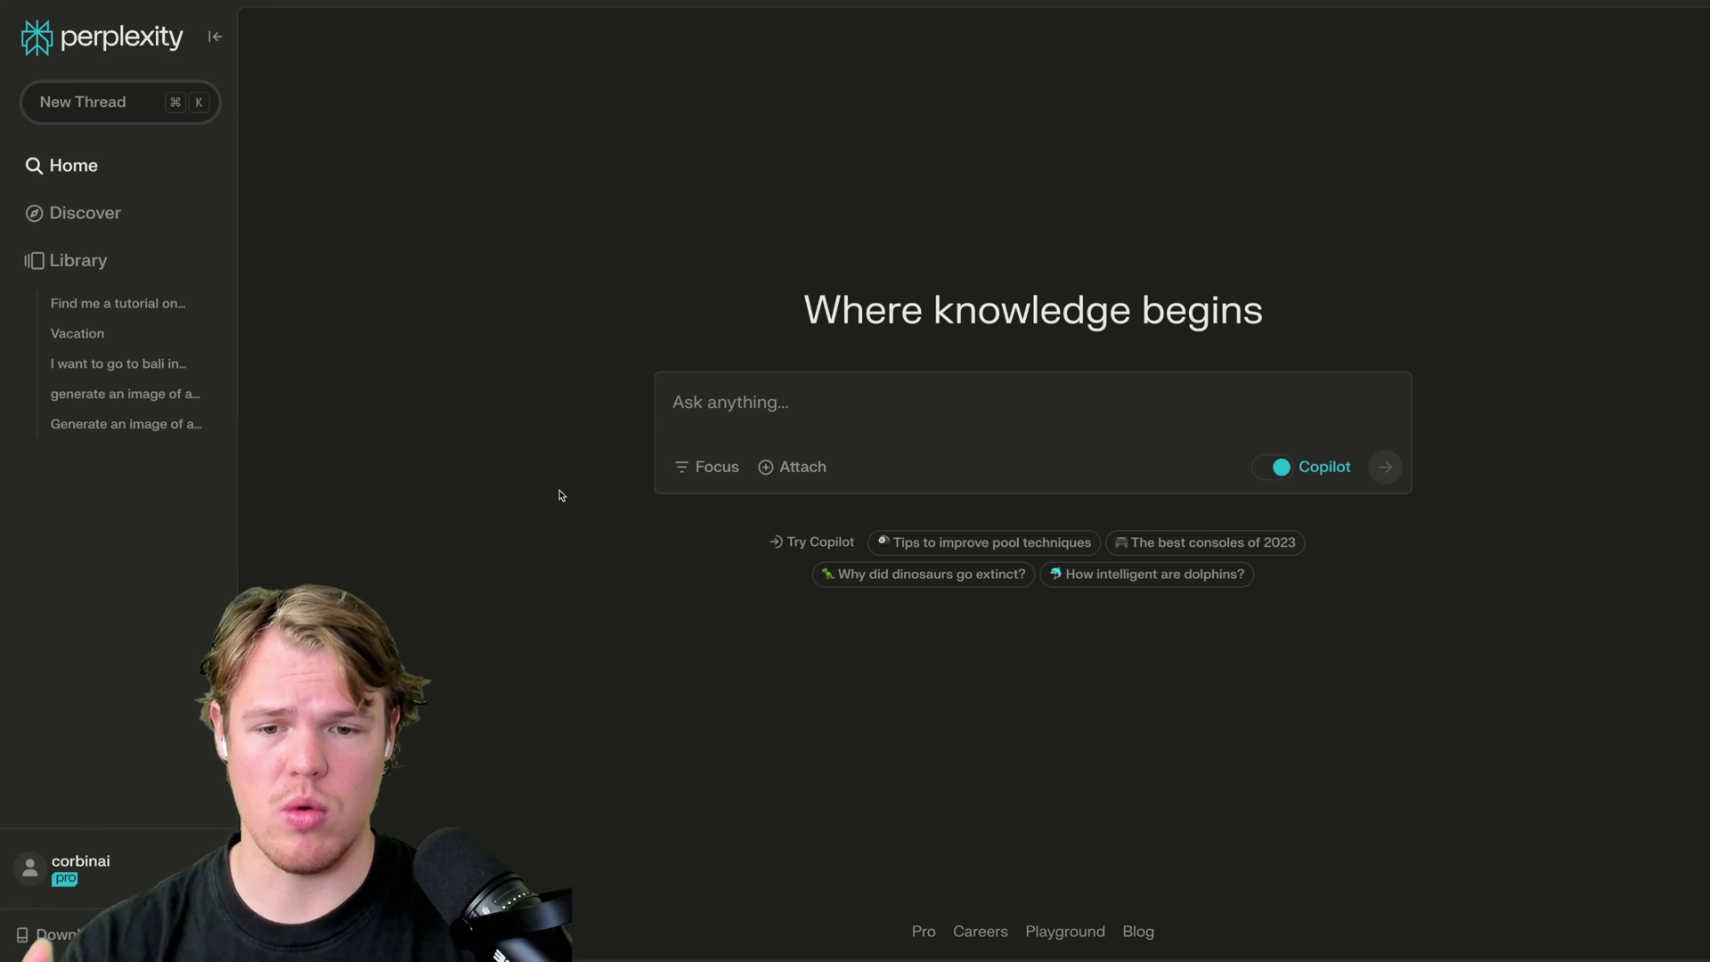
Attach a screenshot and ask 'Based on this image please generate the JSX code'.
left_click(823, 472)
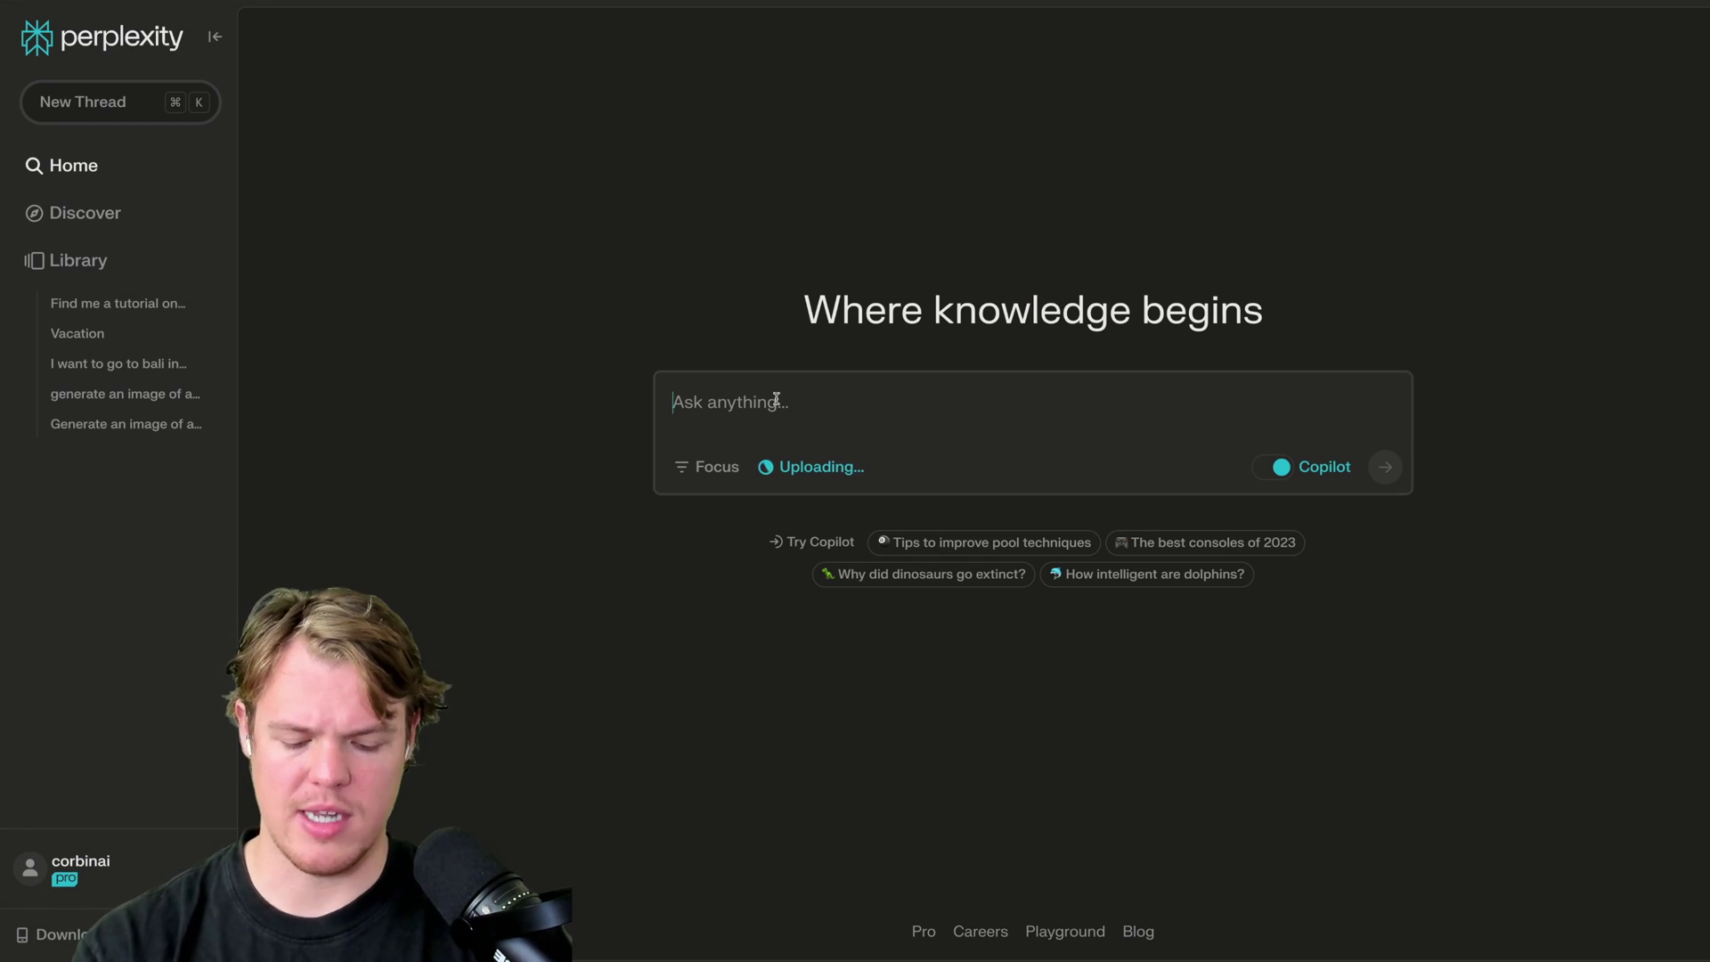
type("Based on th")
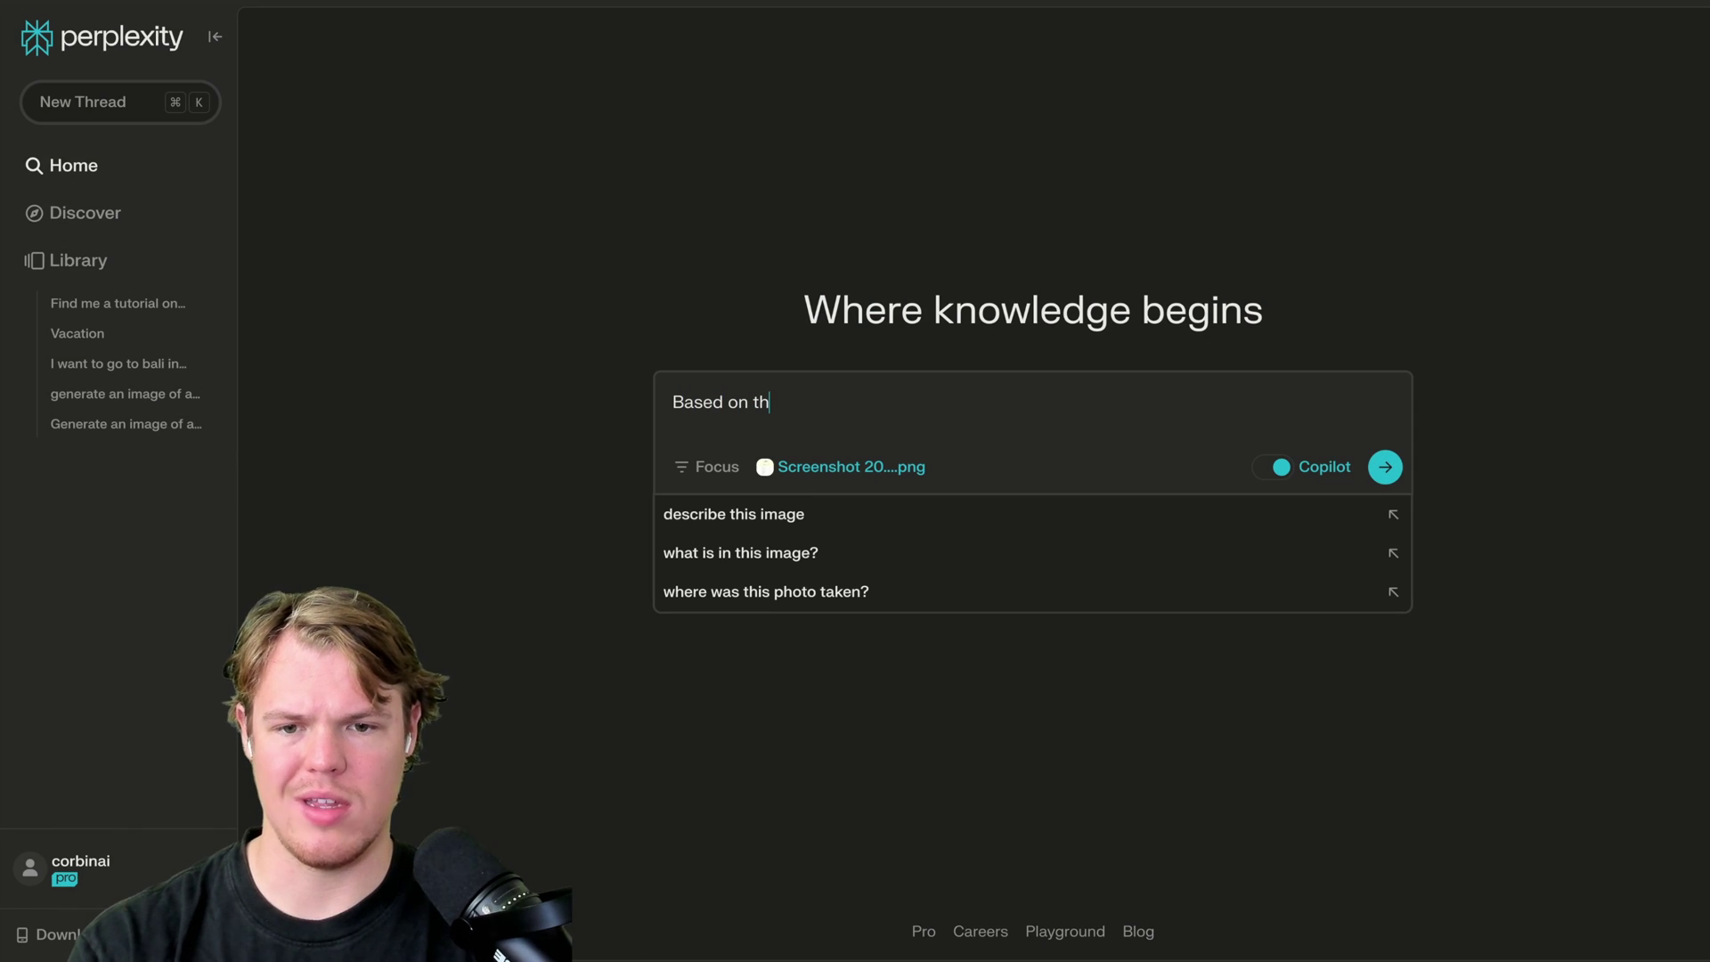
type("is image please")
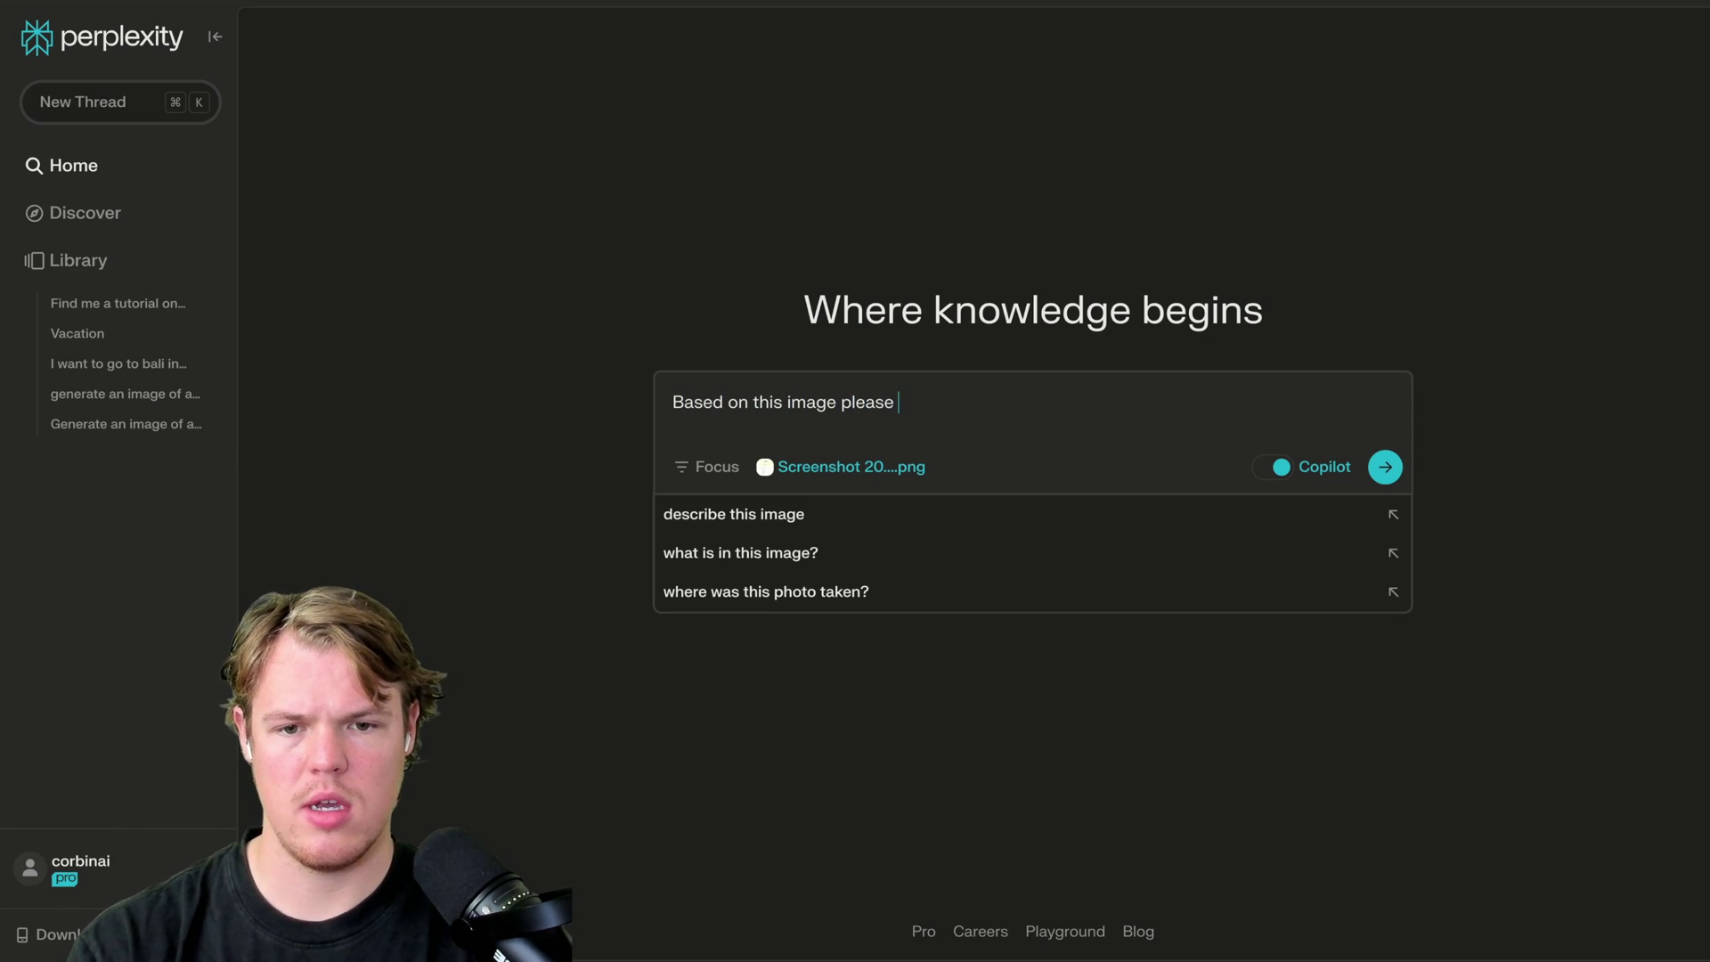
type(" generate the ")
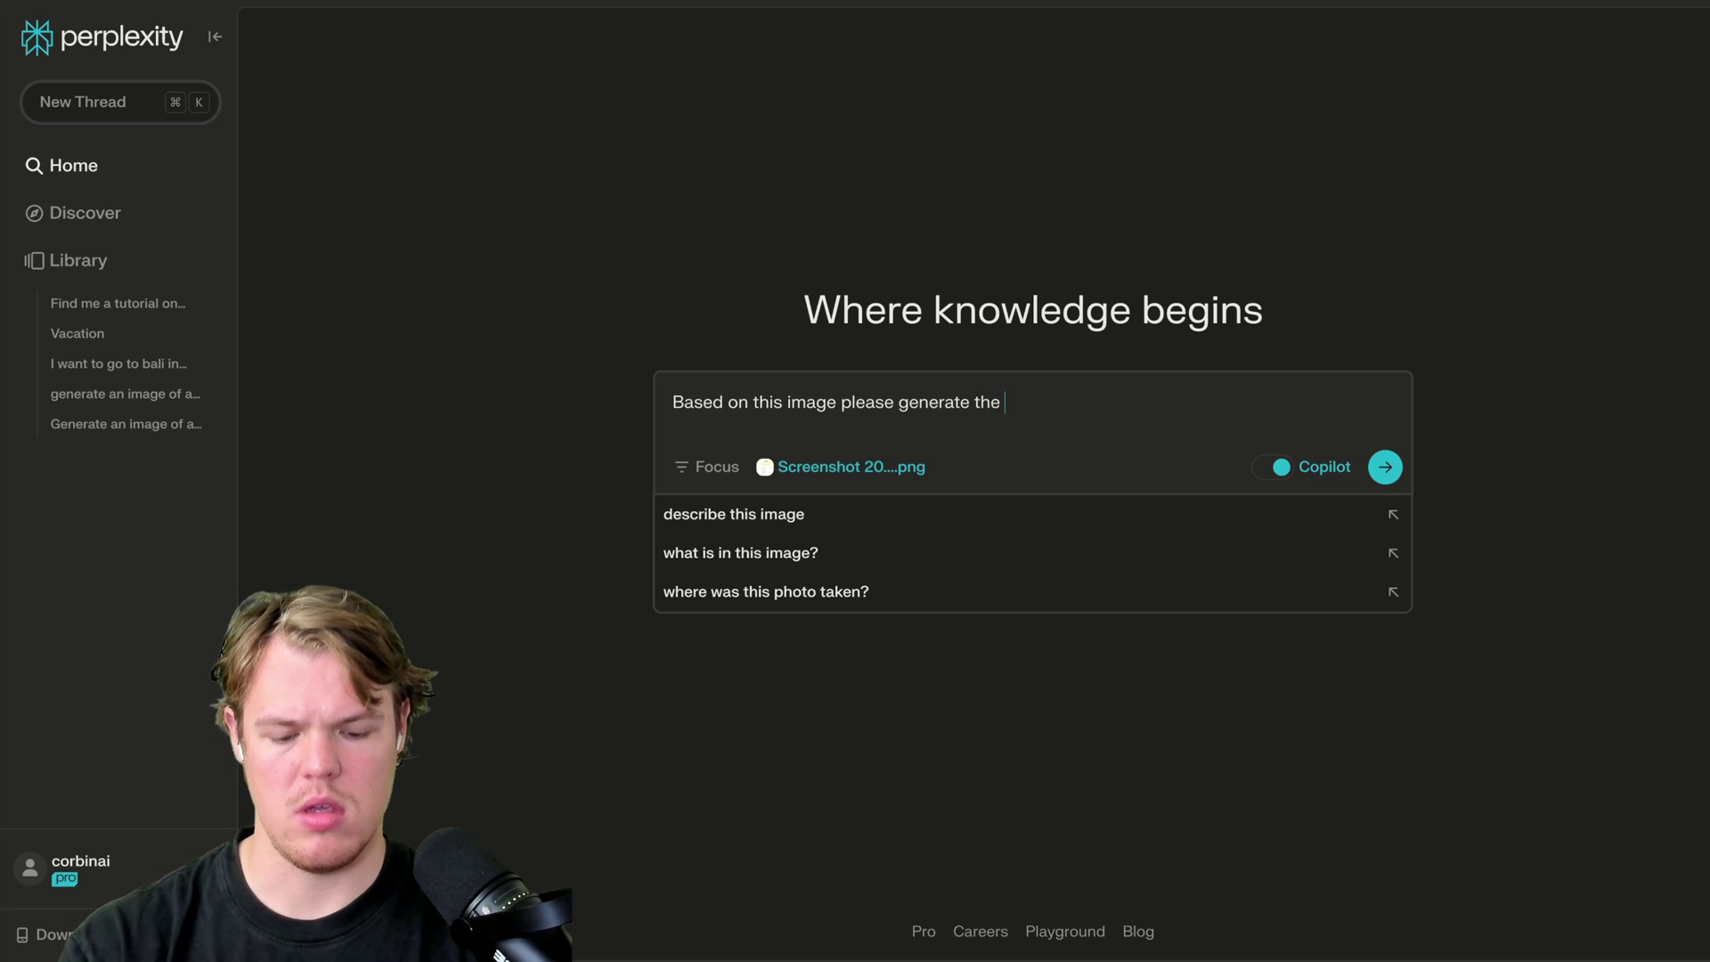
type("JSX code")
key("Return")
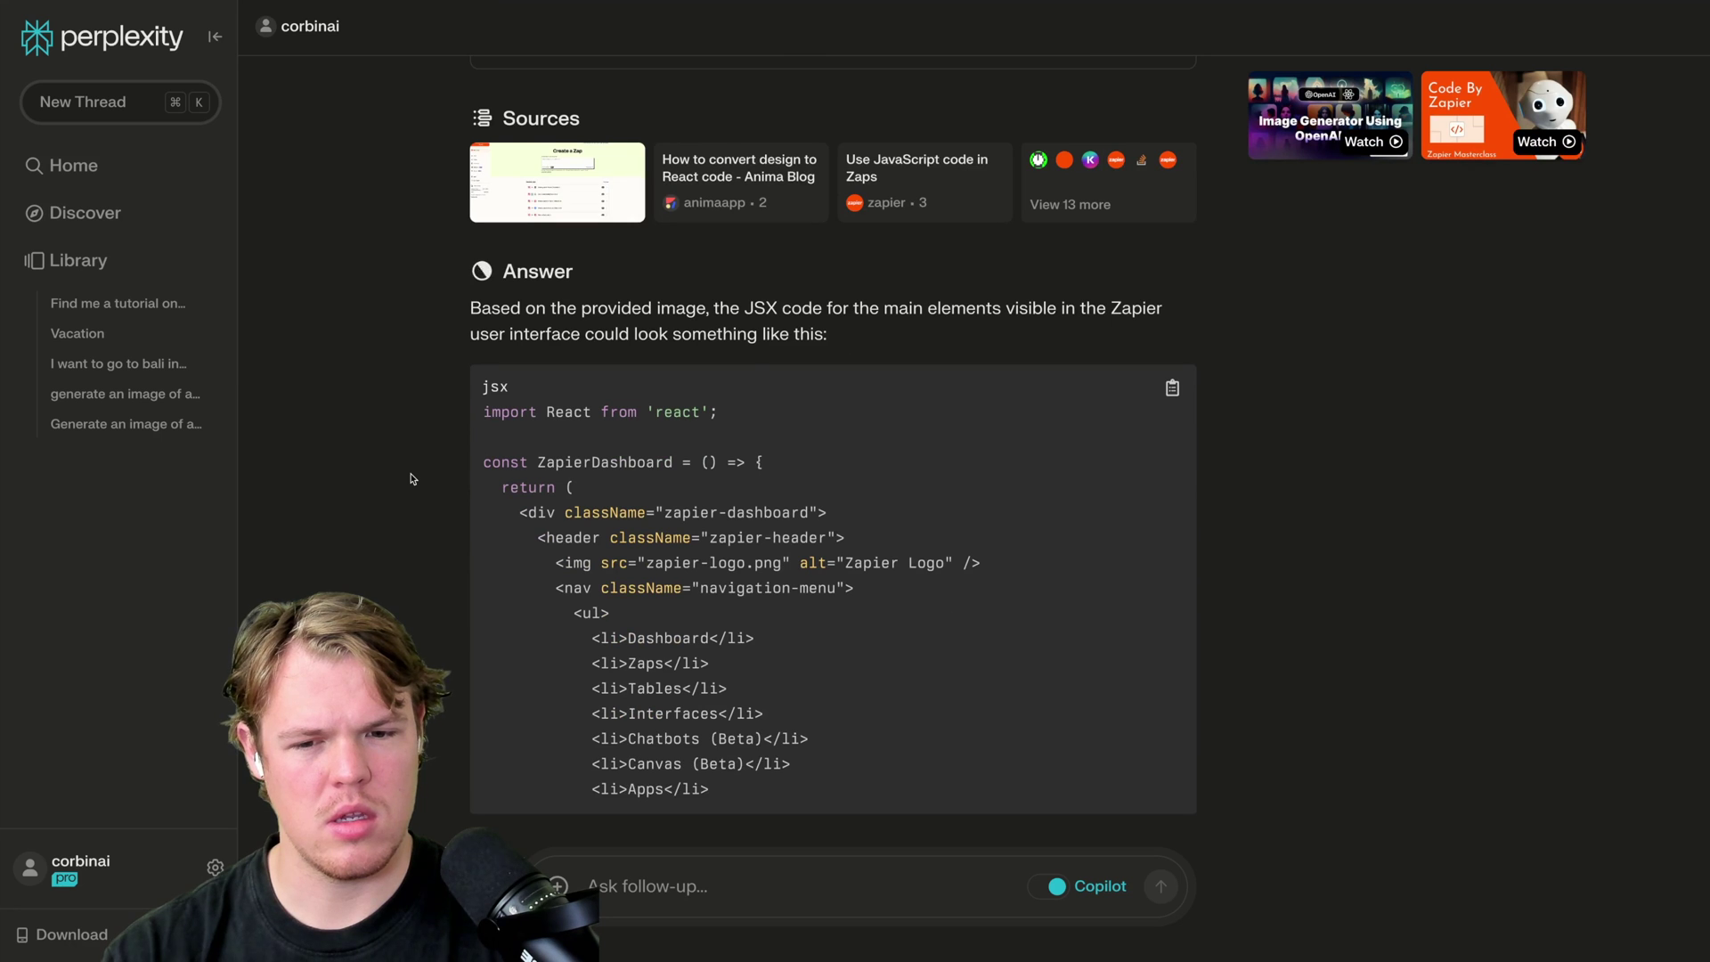
scroll(413, 479, "up", 5)
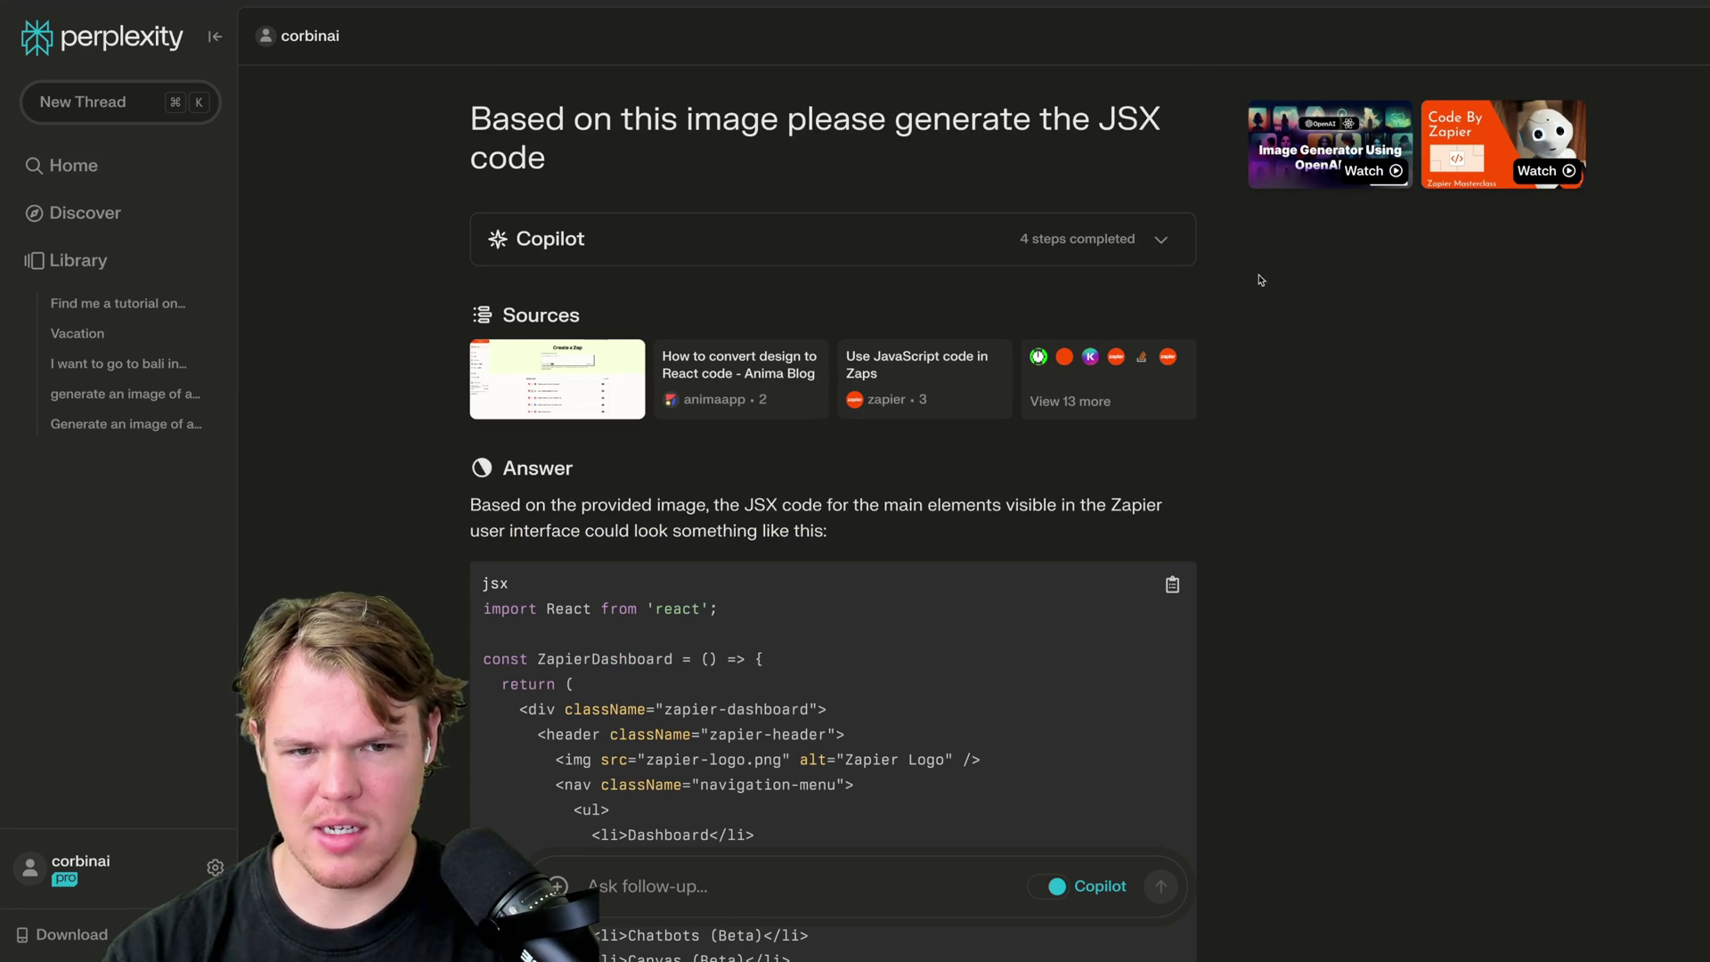
scroll(416, 493, "down", 8)
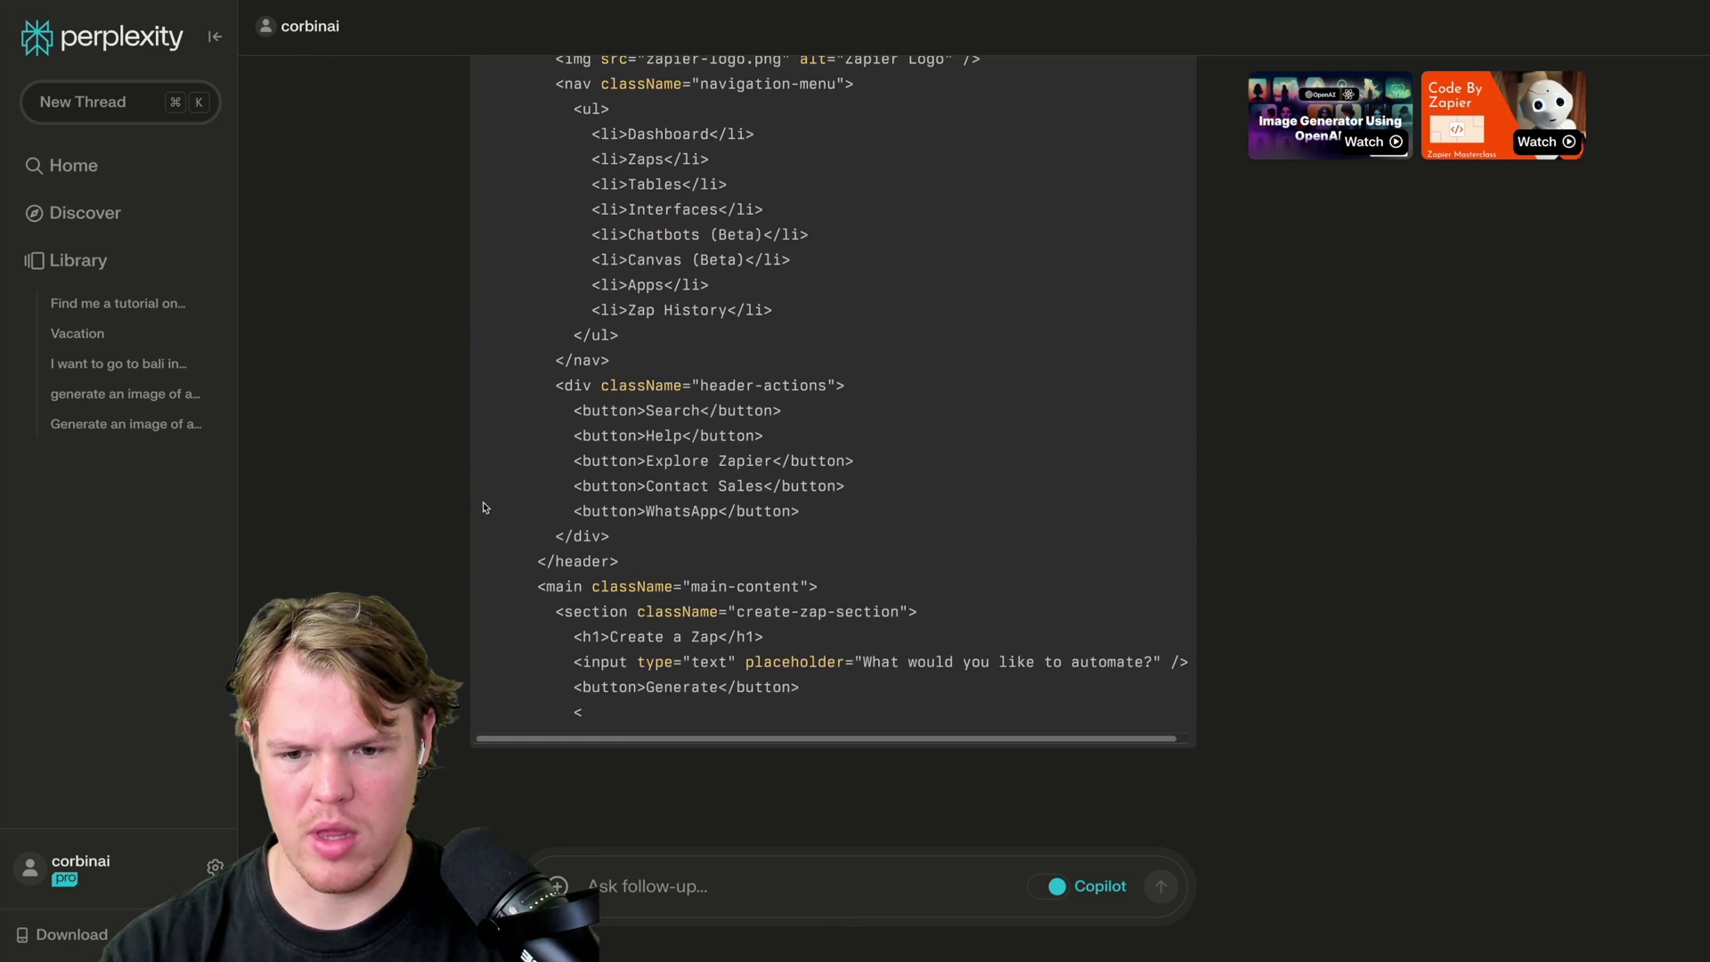
scroll(392, 503, "up", 2)
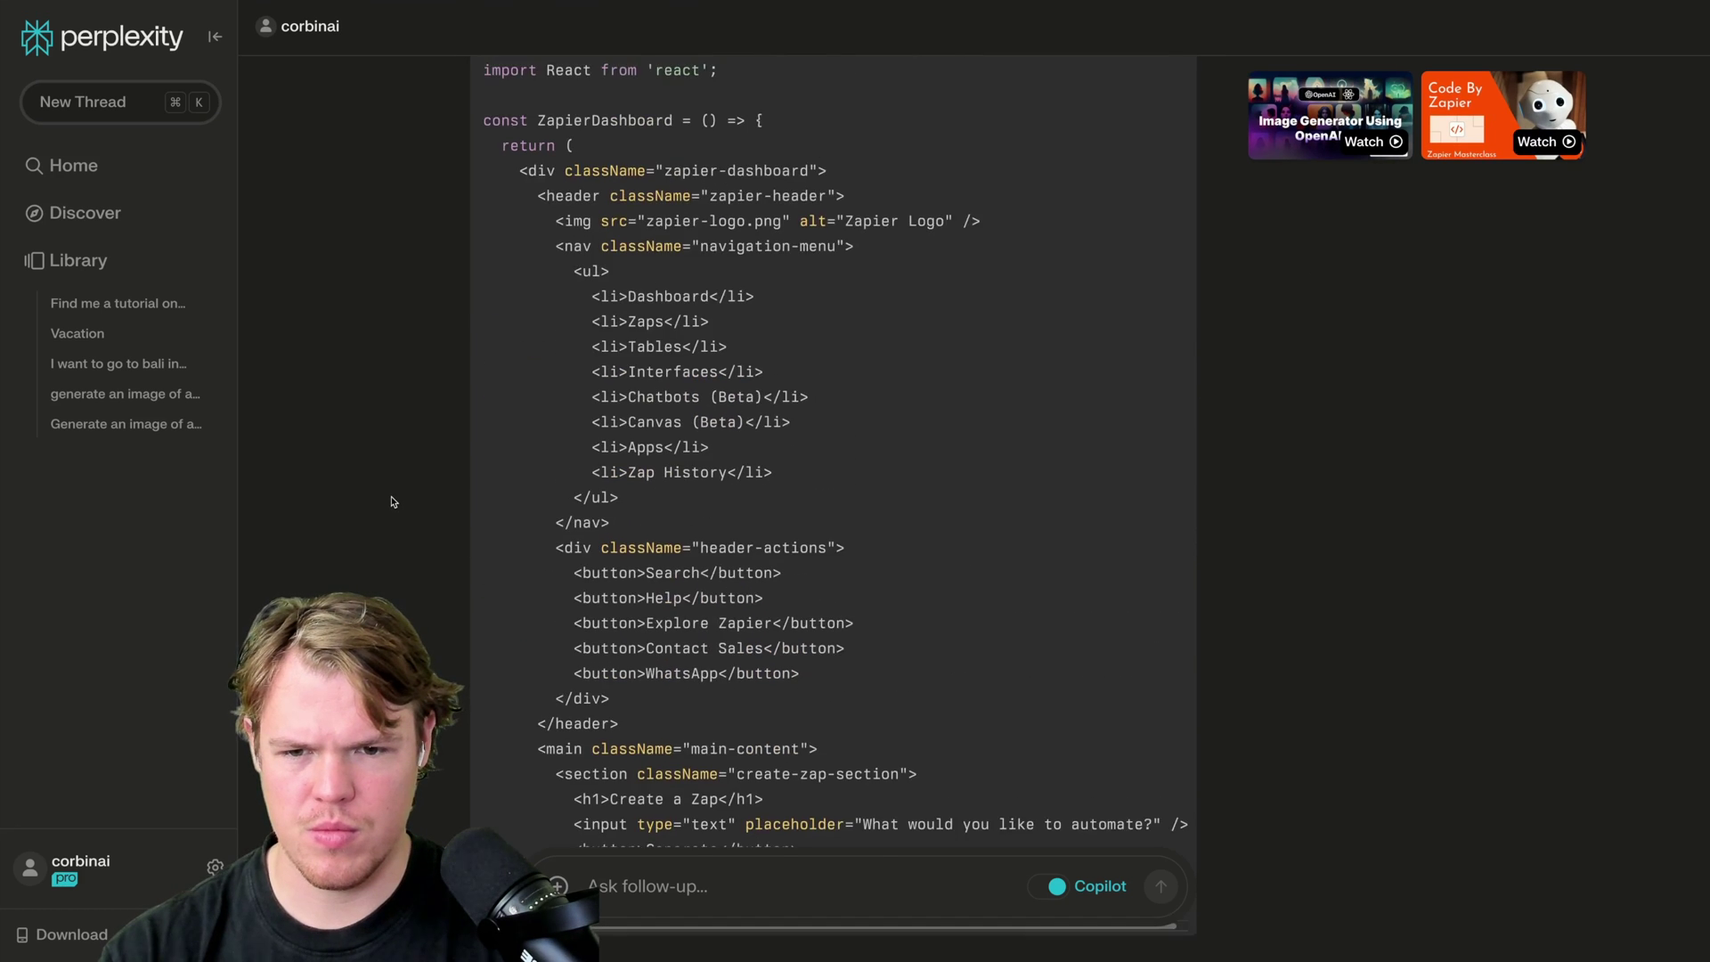
scroll(392, 501, "up", 2)
scroll(392, 502, "down", 2)
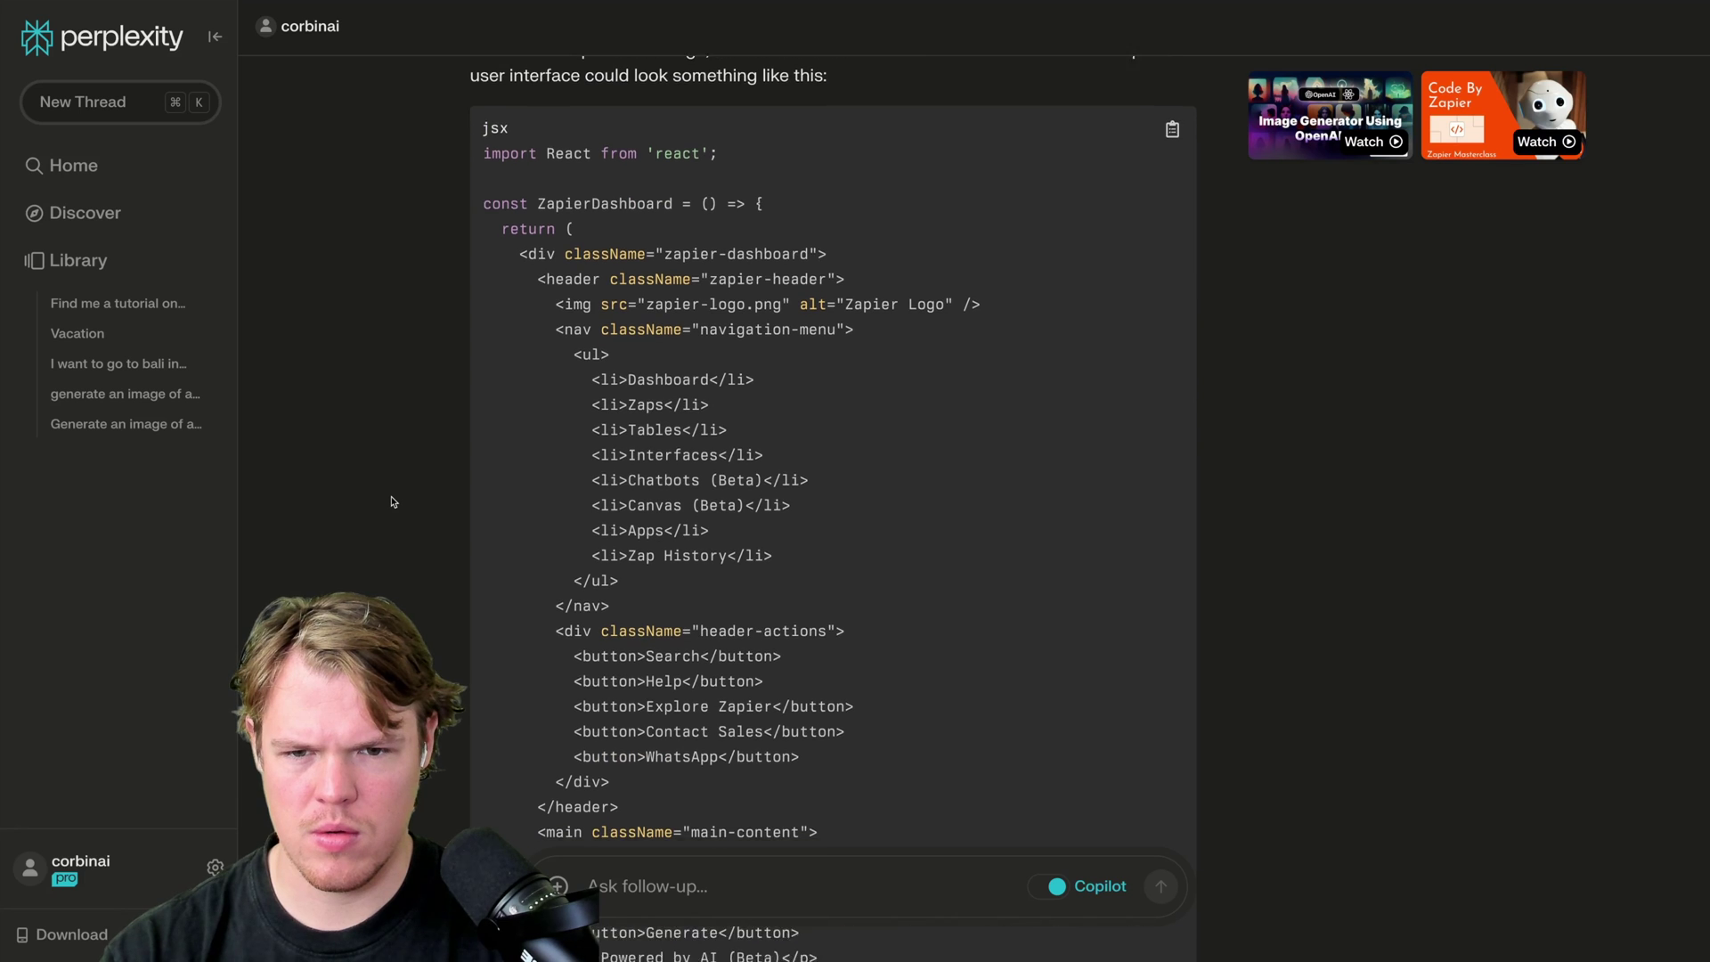
scroll(392, 501, "down", 10)
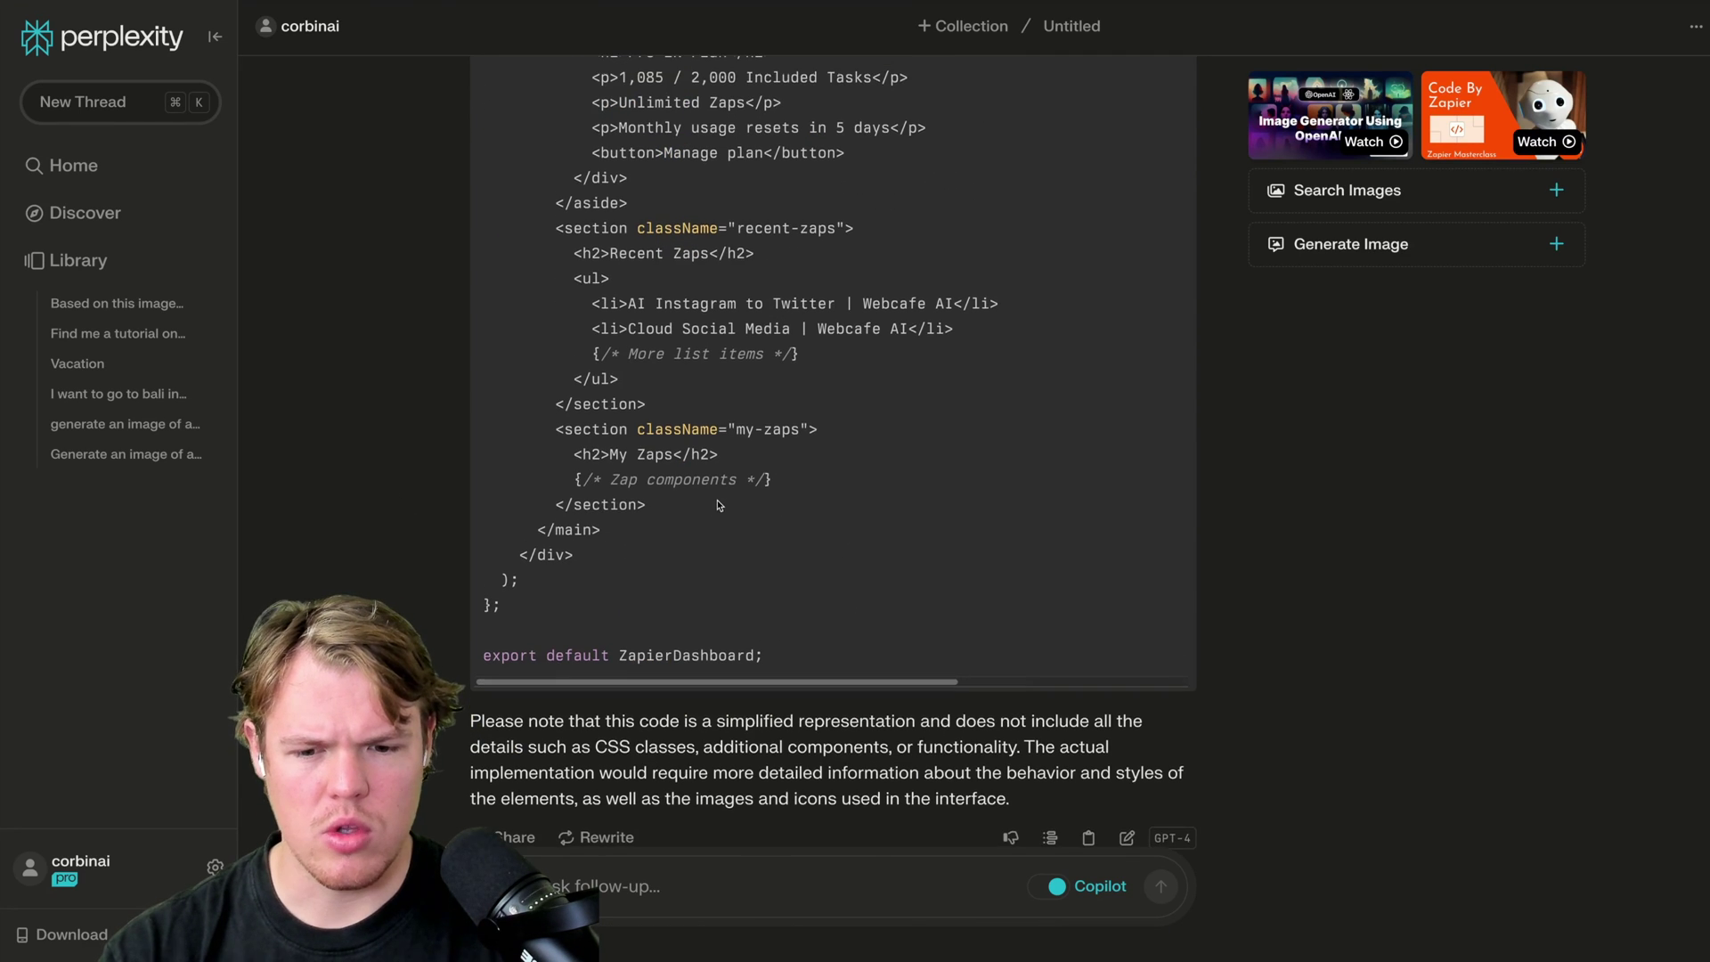
scroll(724, 496, "down", 5)
scroll(724, 496, "down", 2)
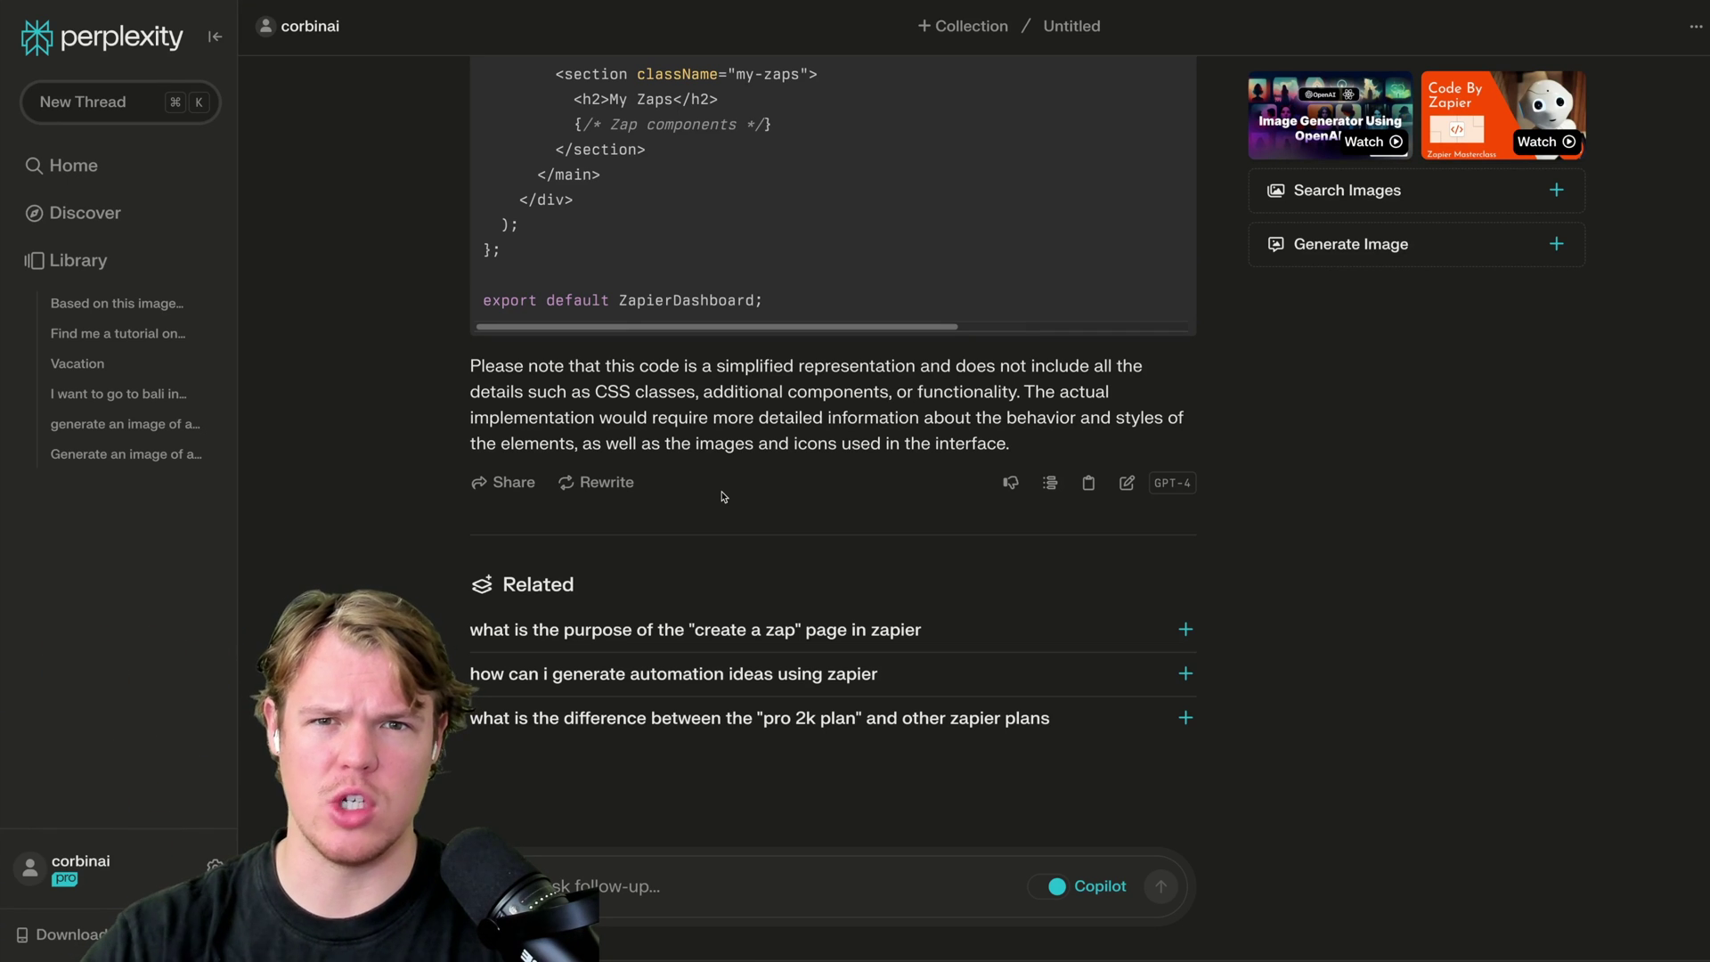
scroll(723, 497, "up", 1)
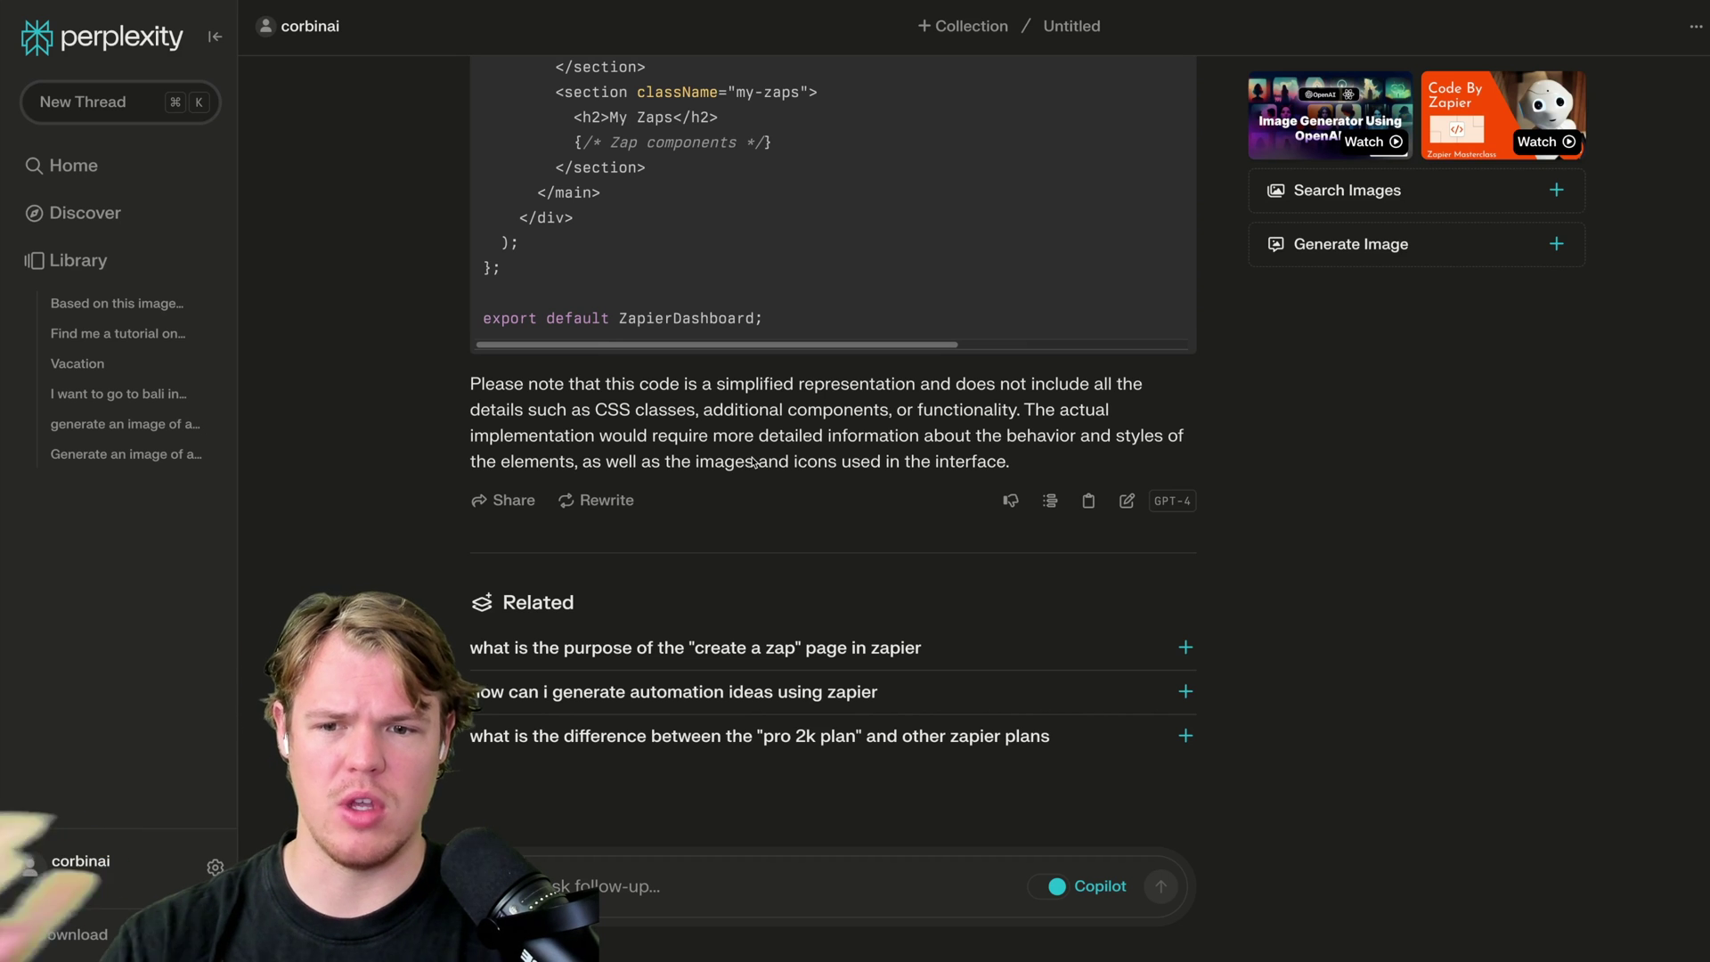
scroll(772, 441, "up", 1)
scroll(771, 438, "up", 10)
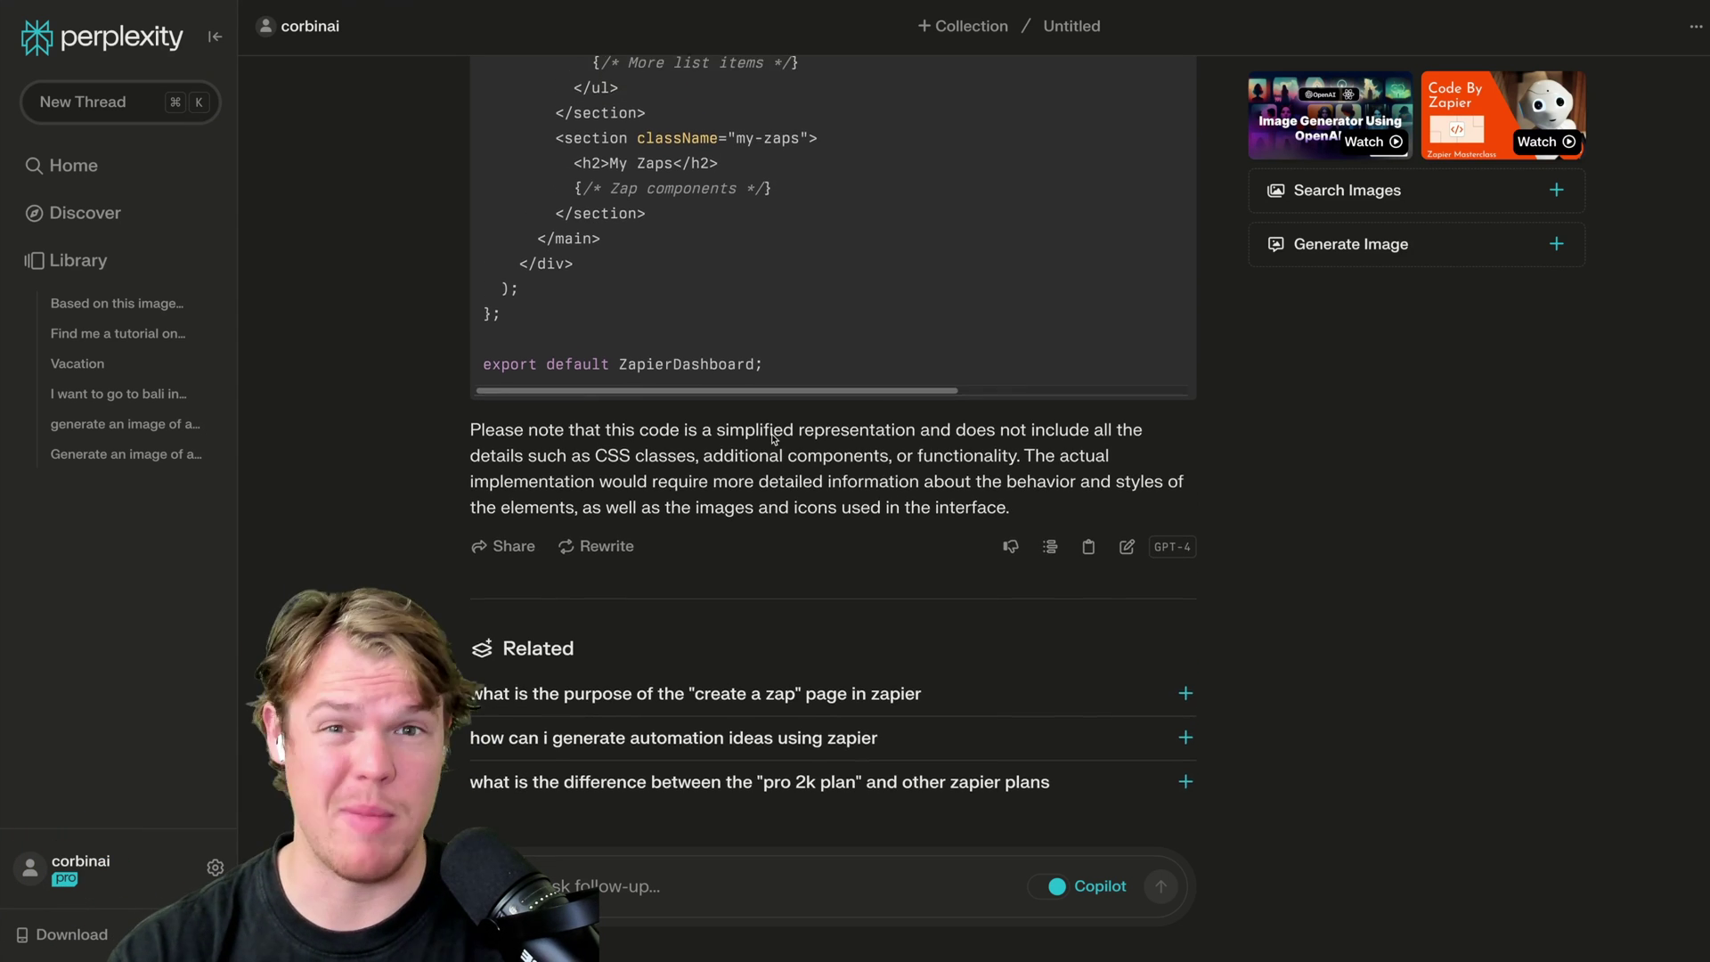
scroll(800, 426, "up", 20)
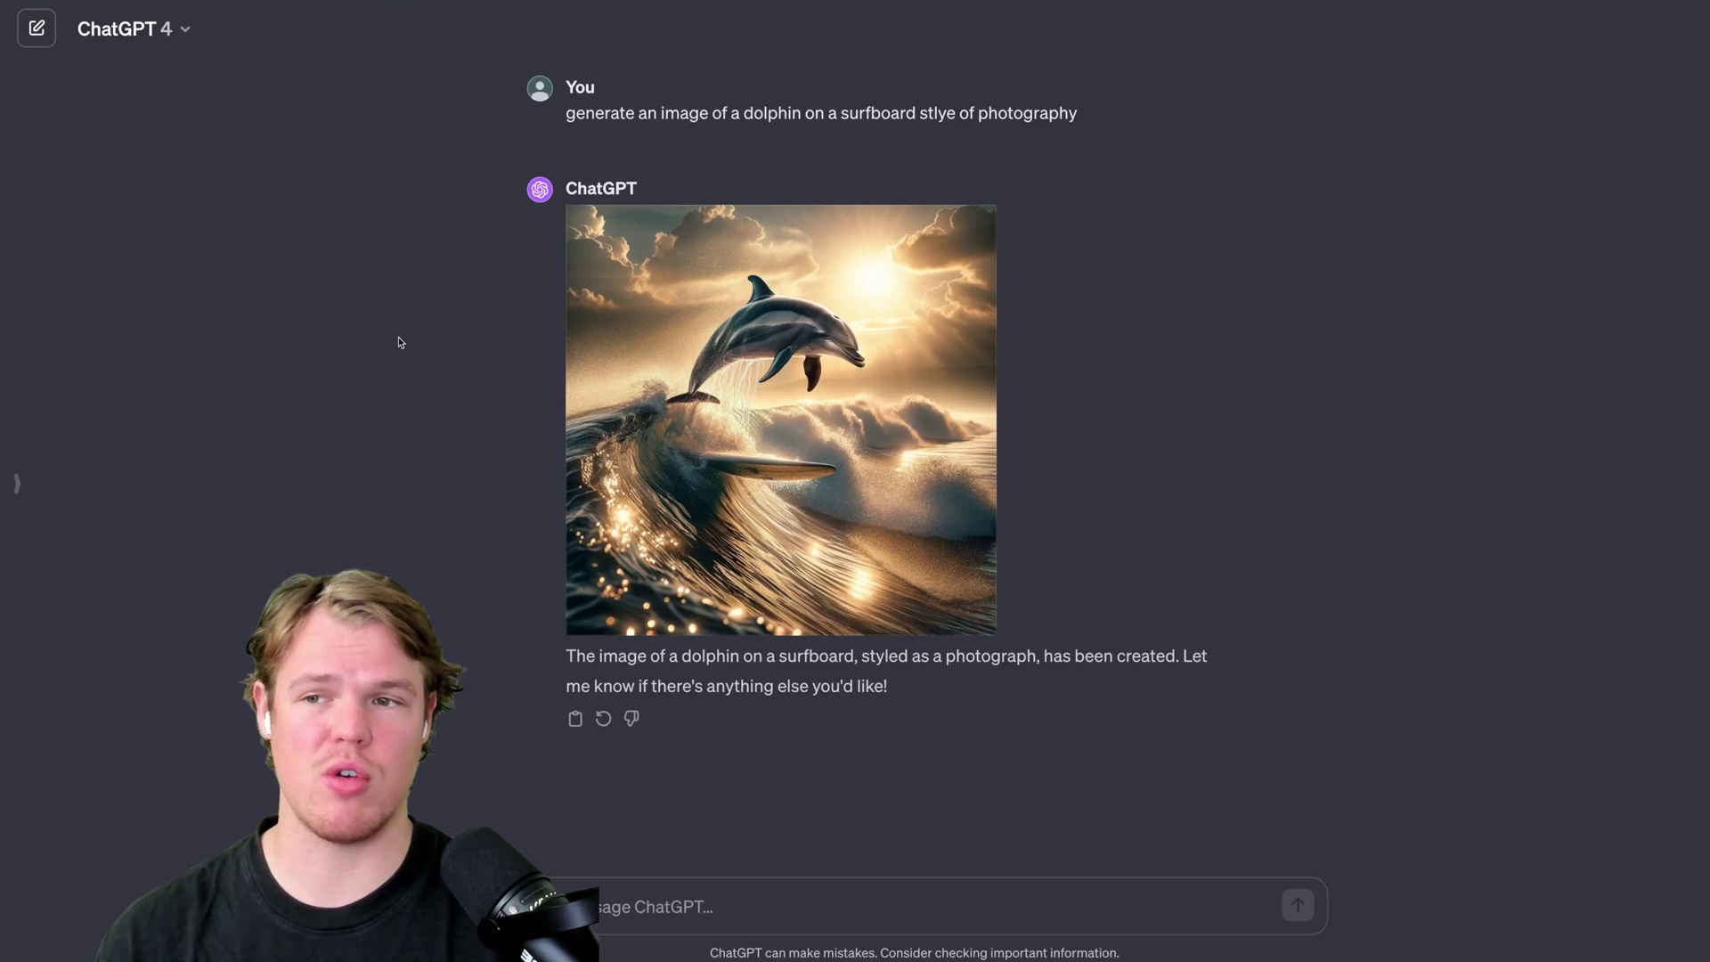
Start a new empty chat with the top-left new chat button.
left_click(51, 32)
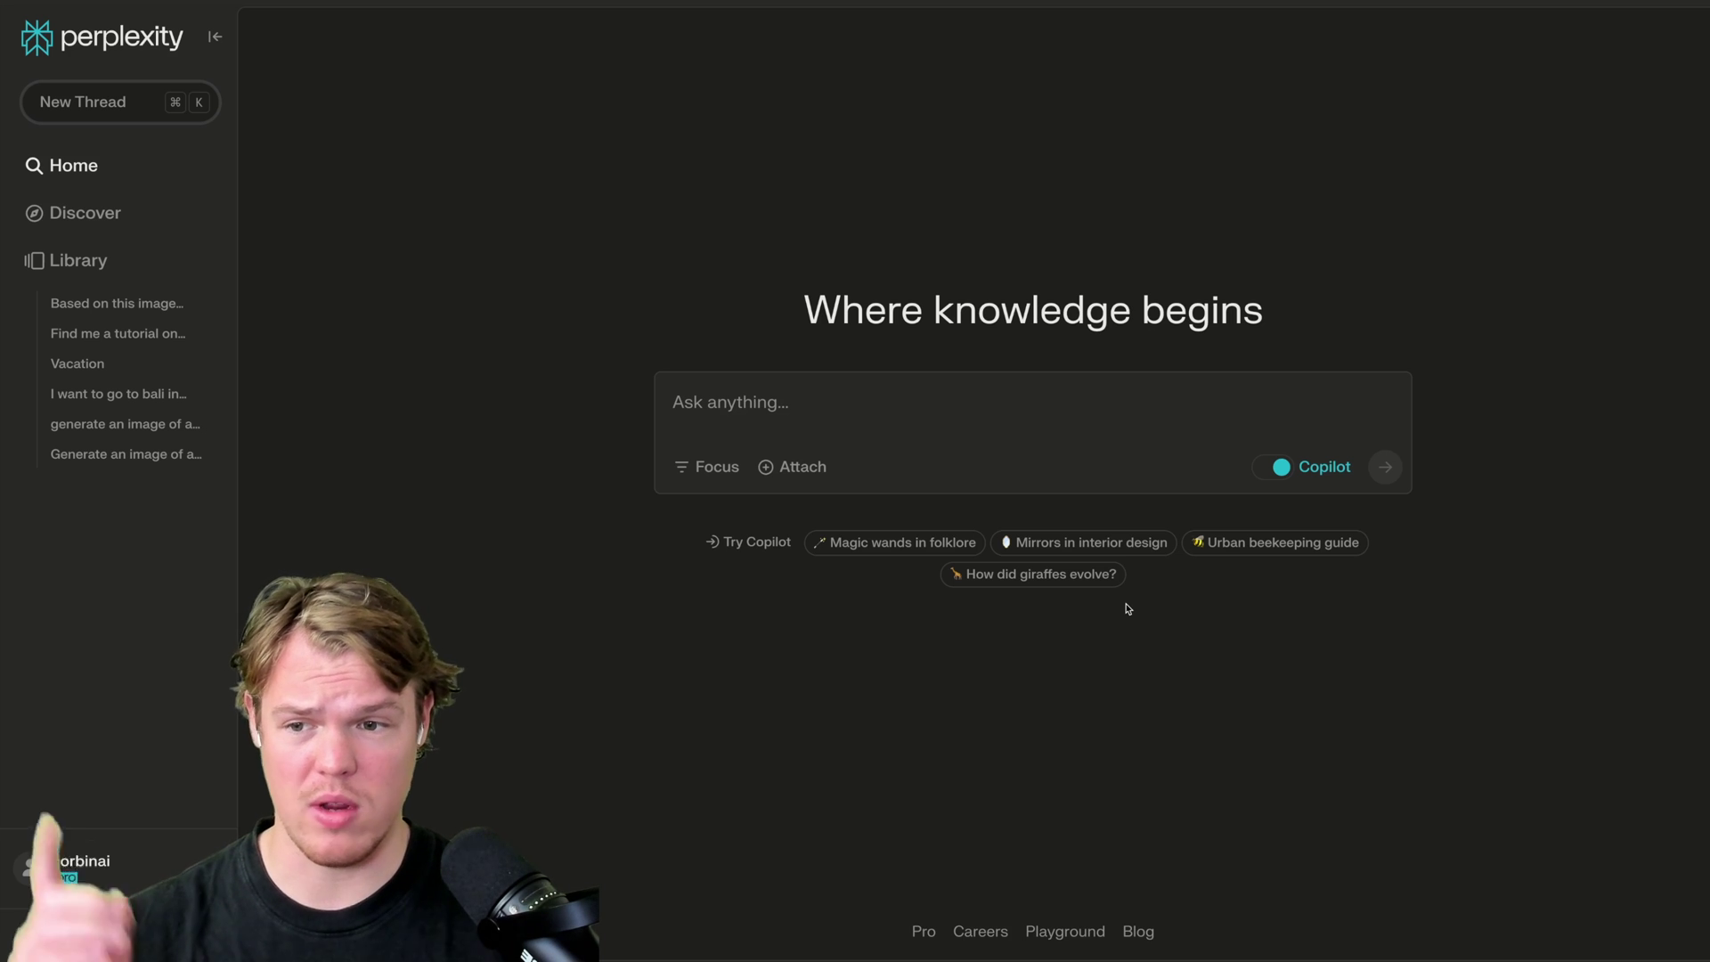
left_click(726, 469)
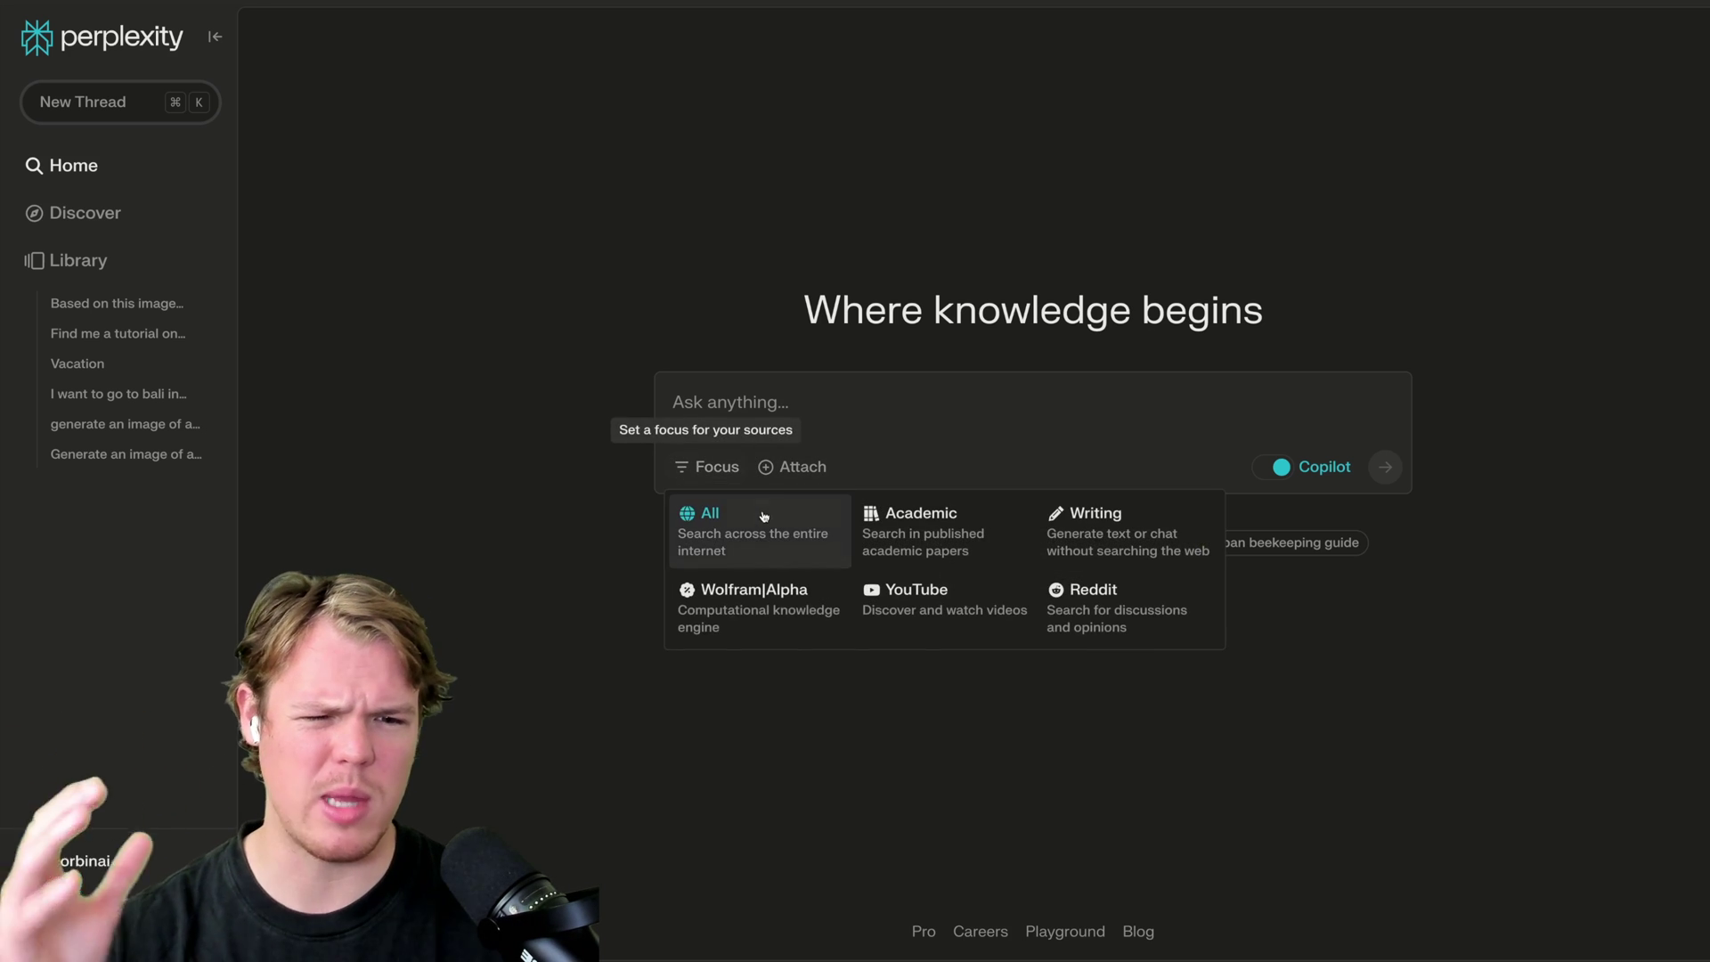
left_click(580, 477)
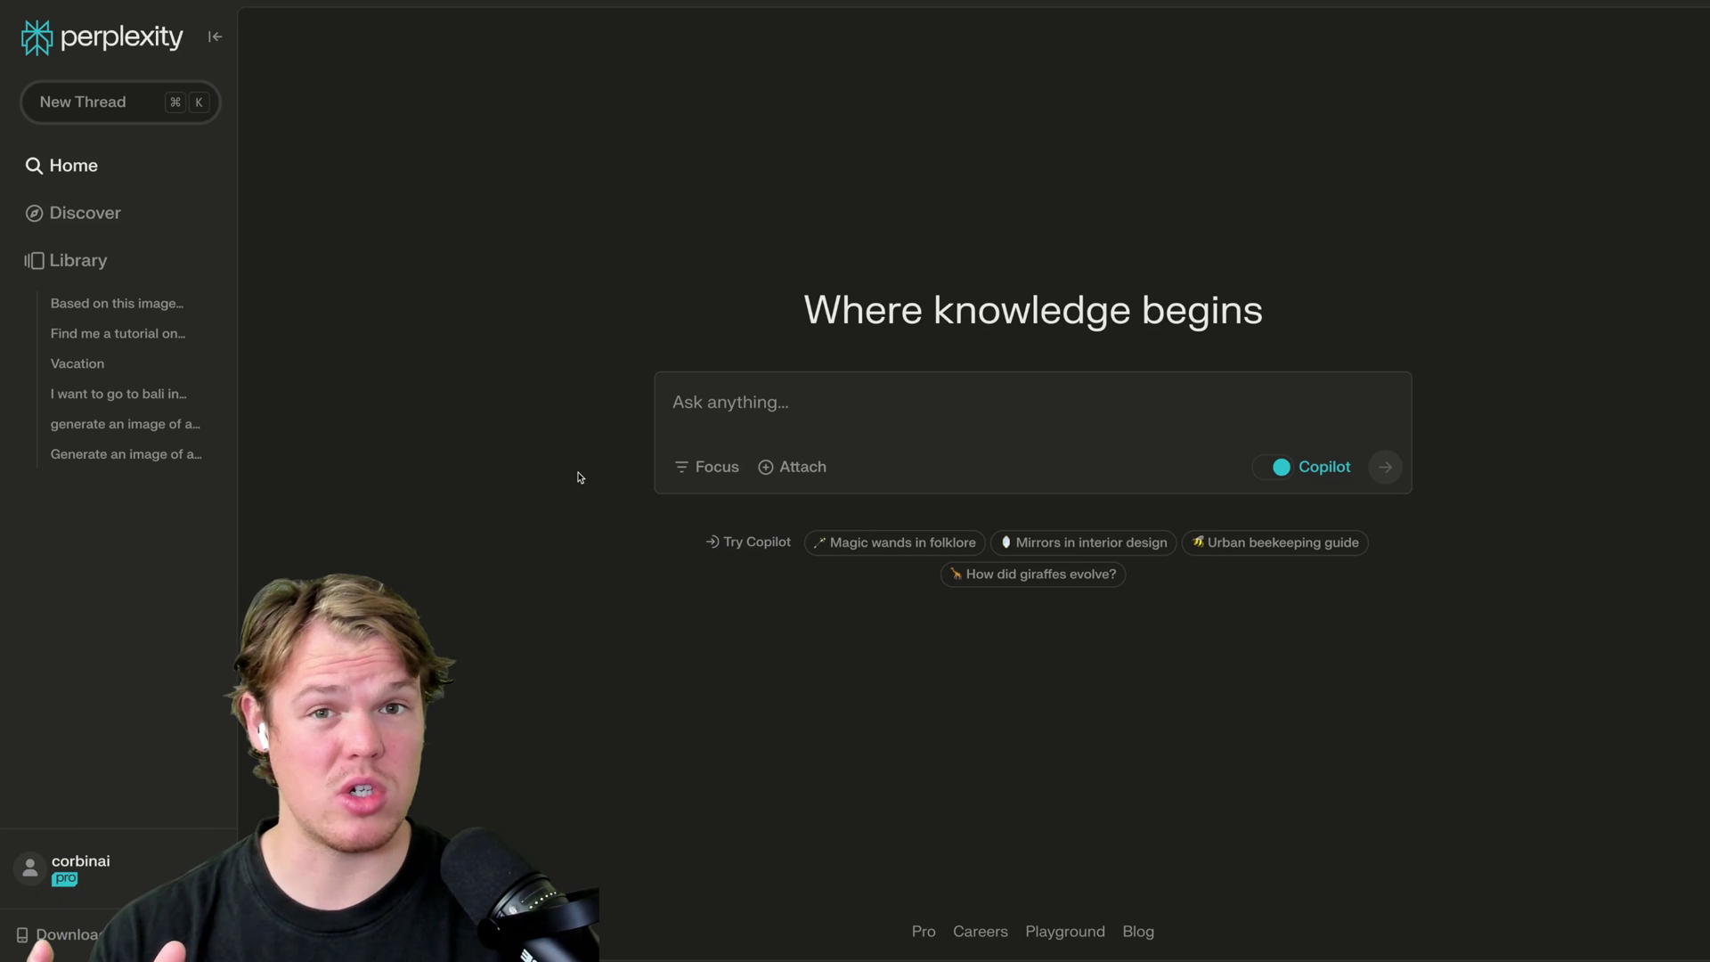